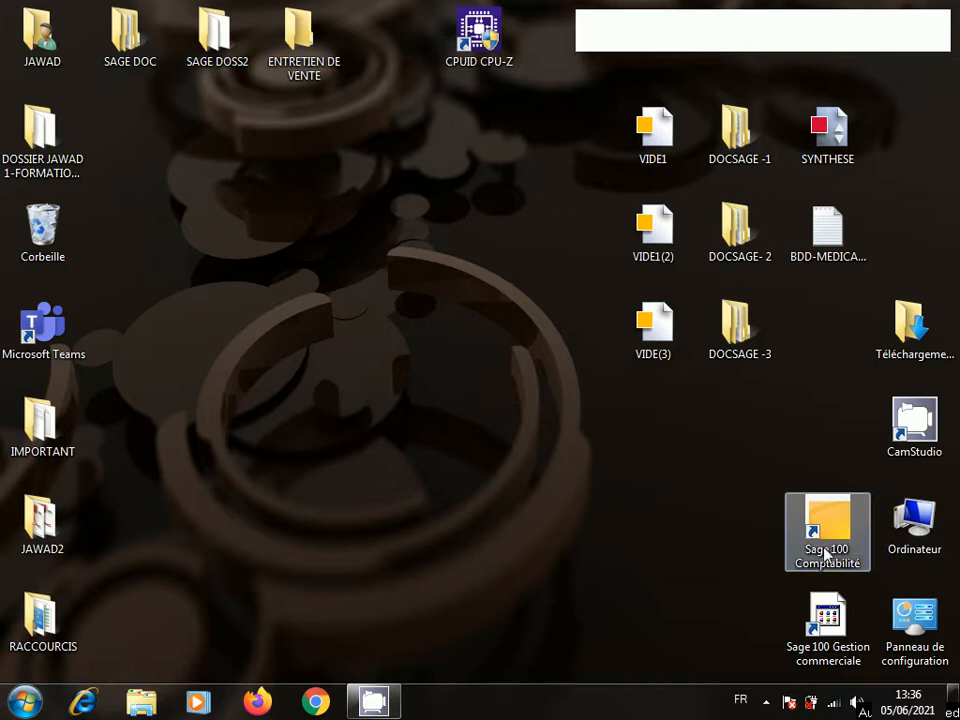
- Launch Sage 100 Gestion commerciale and switch the vertical navigation bar on, then off again
double_click(826, 625)
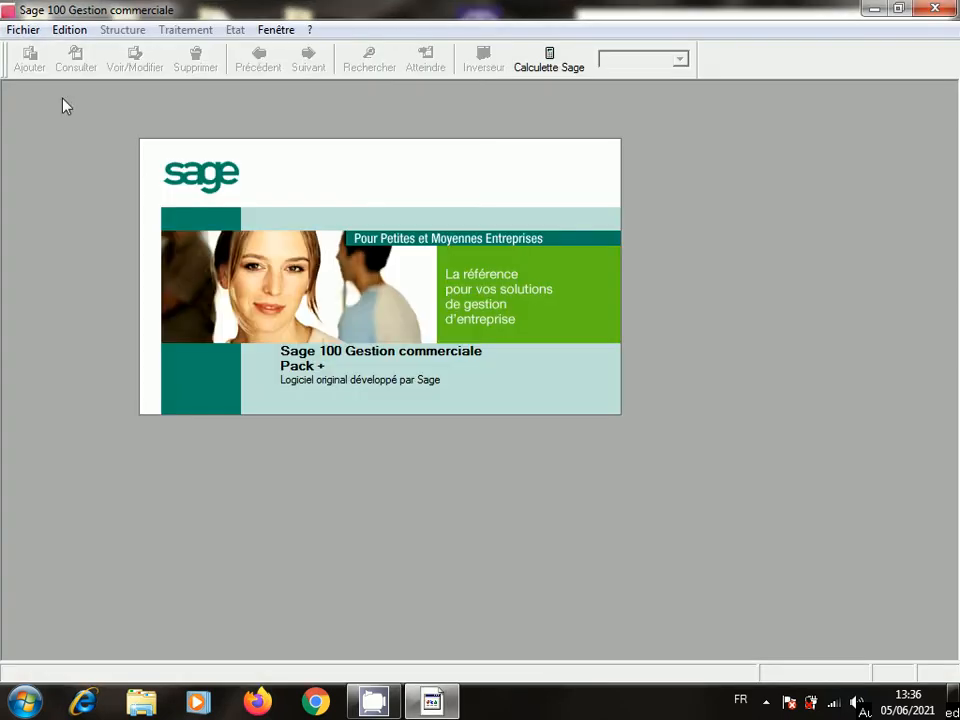
click(278, 30)
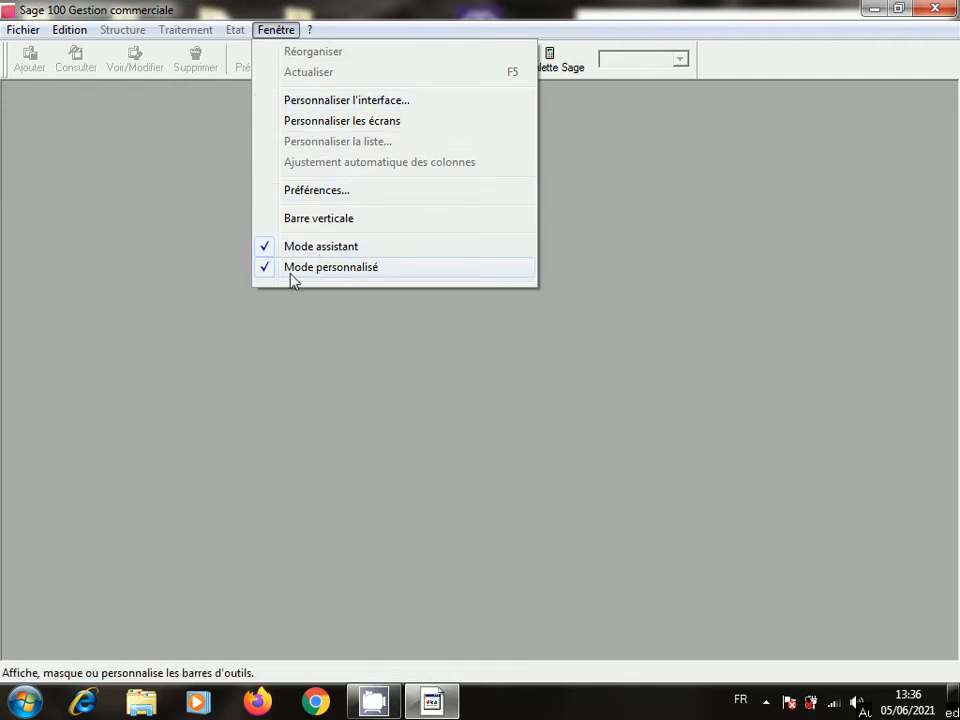
click(277, 222)
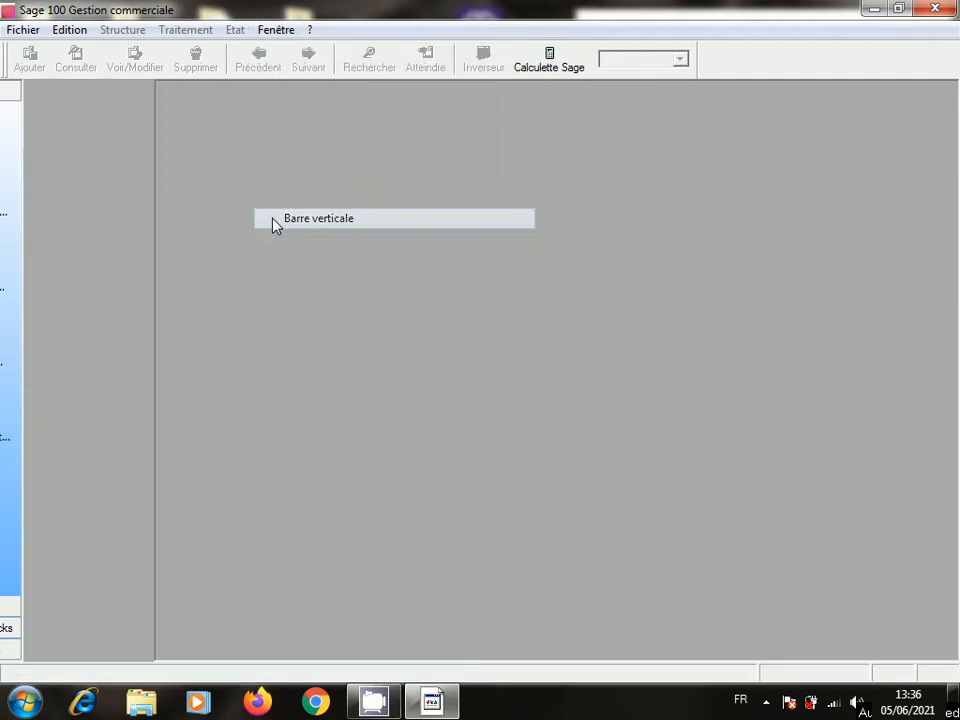
click(266, 34)
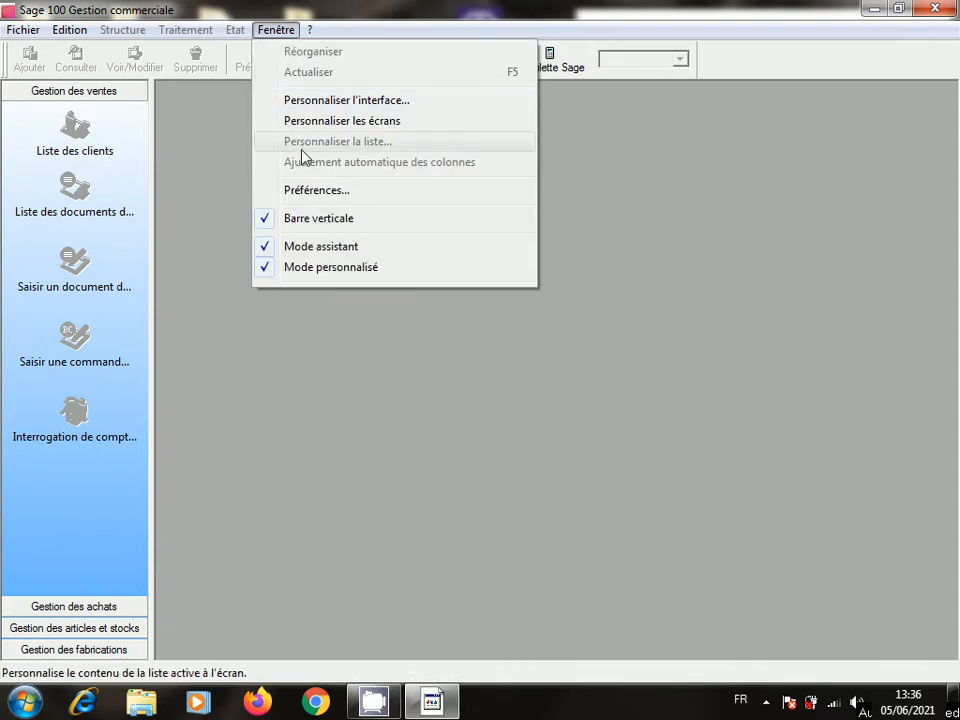
click(280, 221)
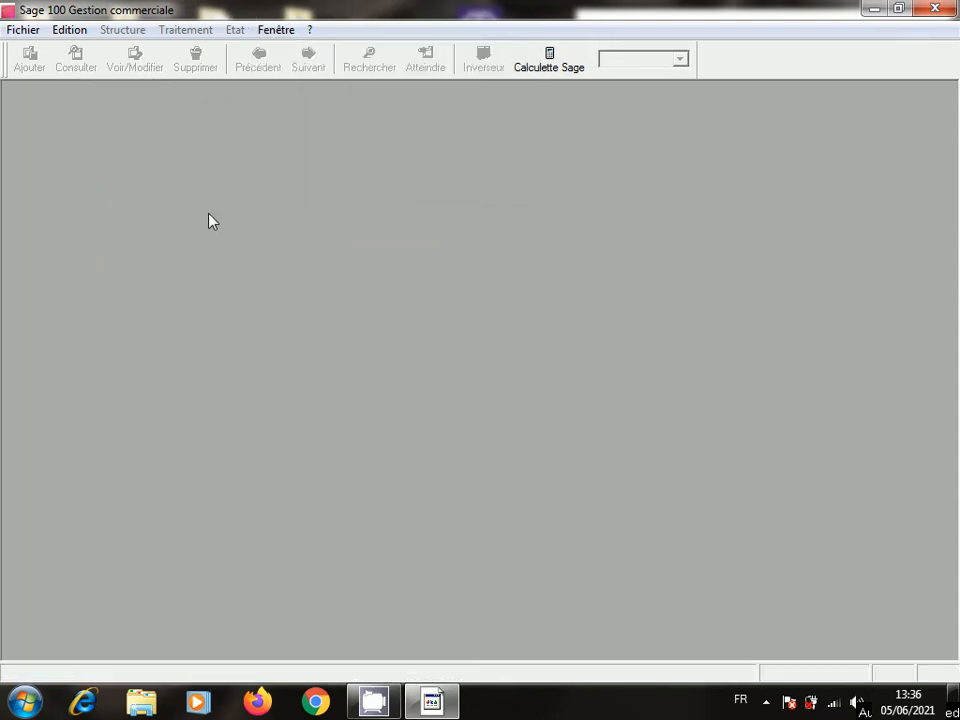
- Start a new file with a new accounting file for company PRO-SPORT-SARL
click(31, 36)
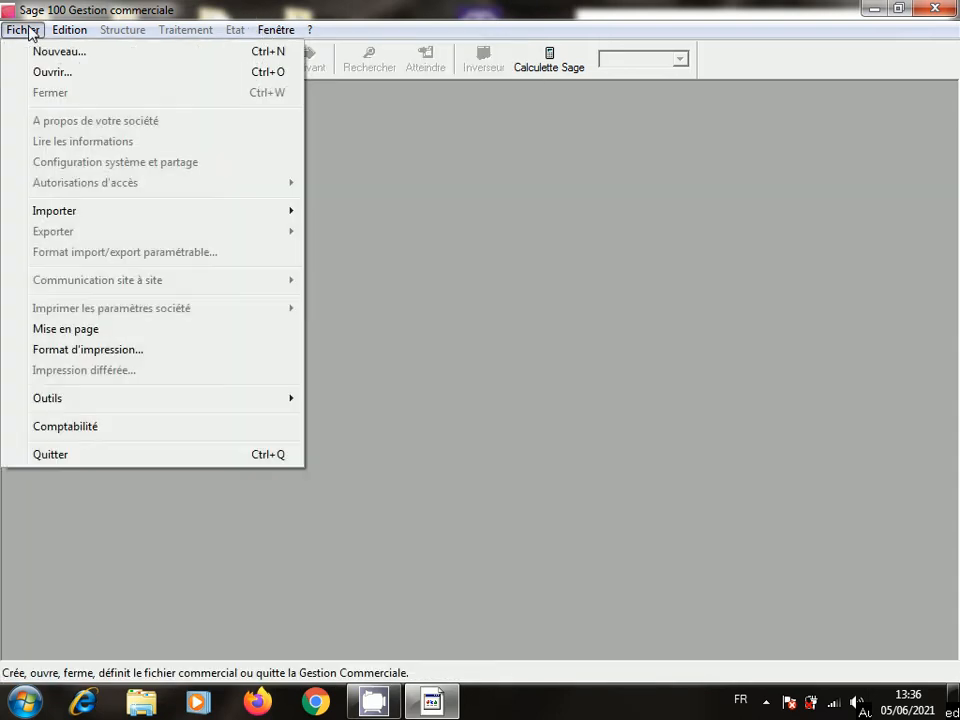
click(40, 55)
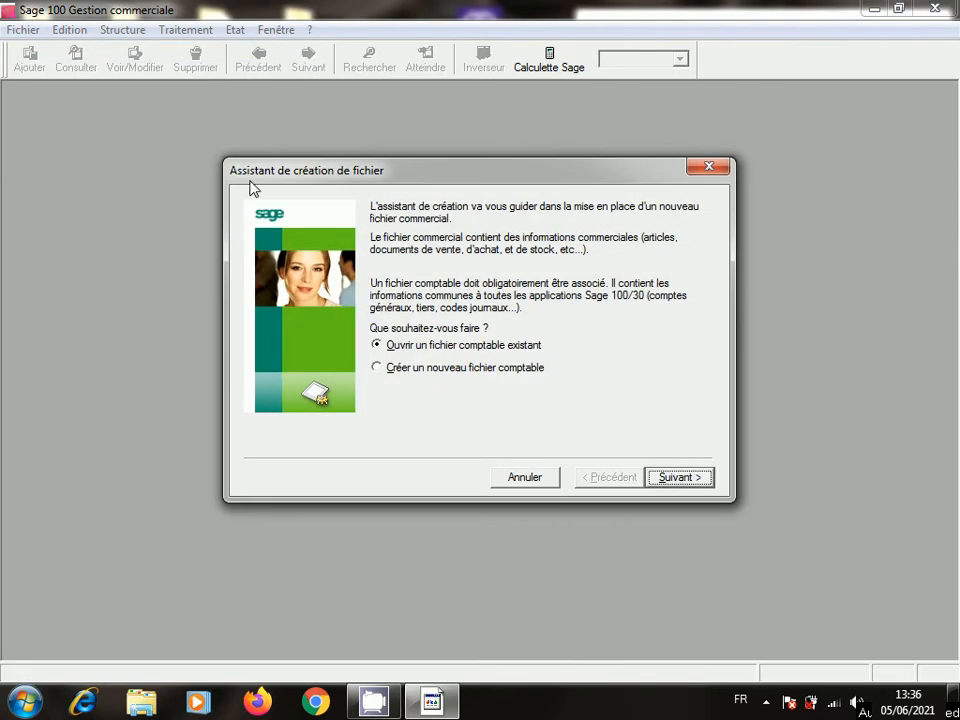
click(378, 369)
click(684, 479)
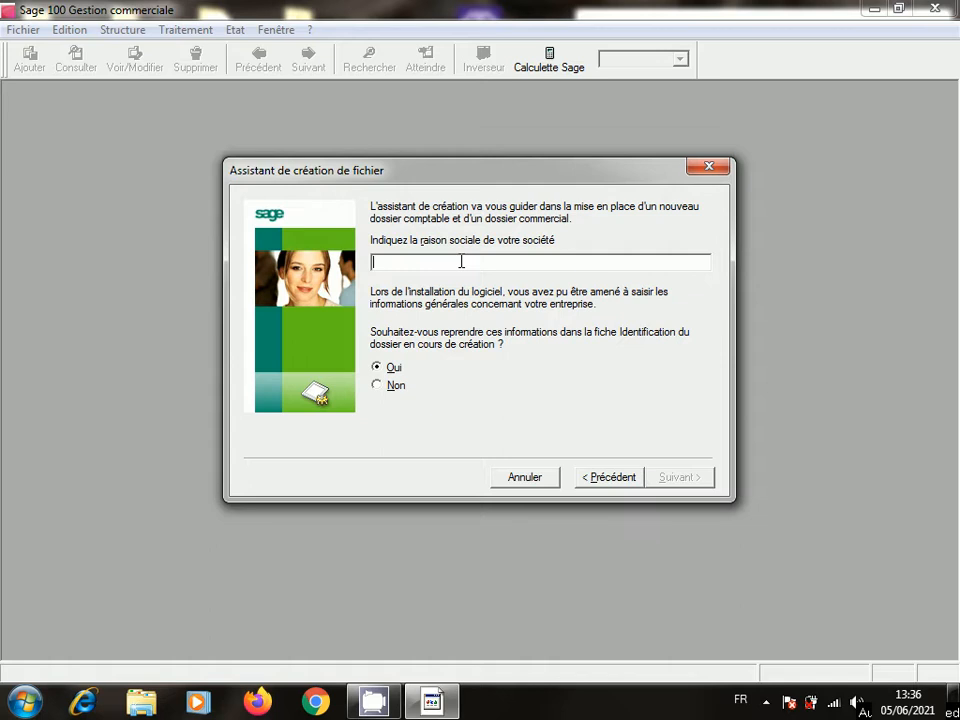
text(PRO-SPORT)
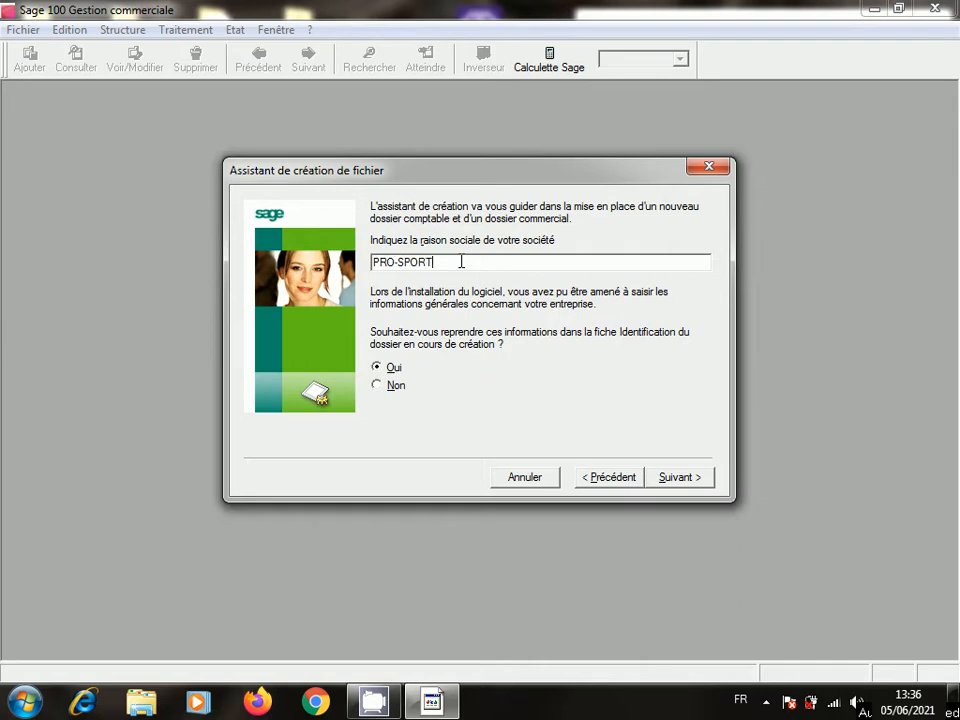
text(-SARL)
- Enter the company activity as VENTE DES ARTICLES DE SPORT
click(664, 479)
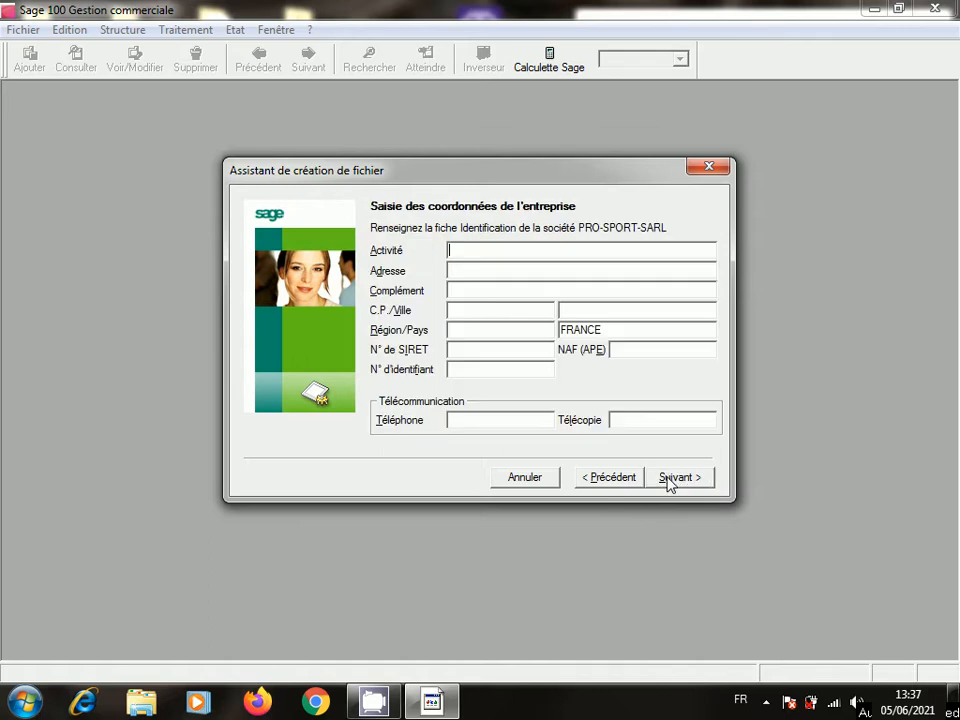
click(476, 251)
text(VENTE B)
key(BackSpace)
text(DES B)
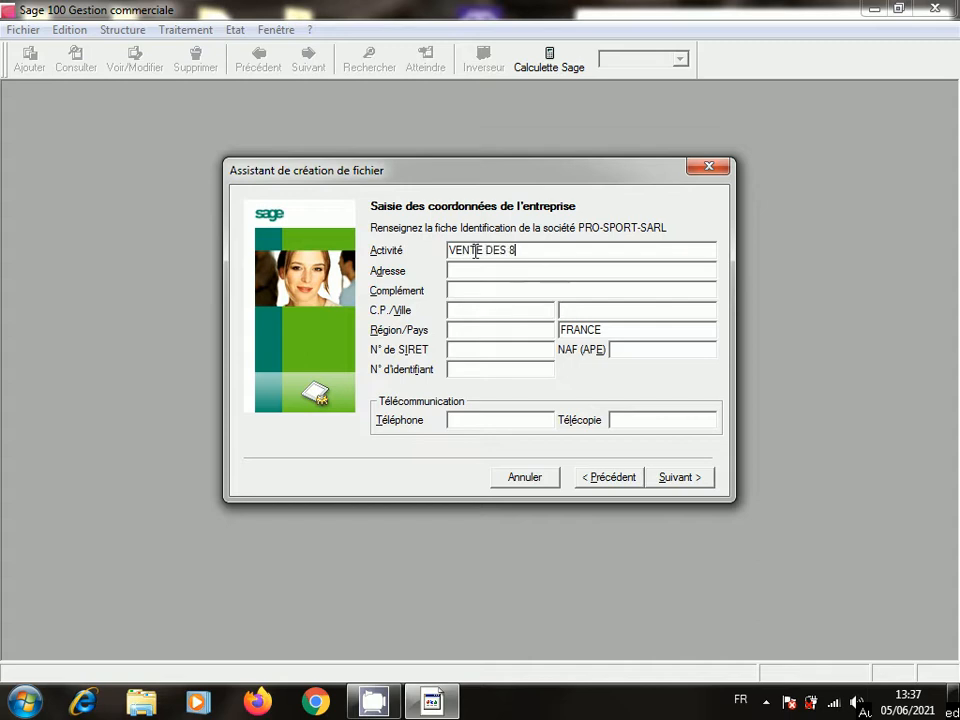
key(BackSpace)
text(ARTICLES B)
key(BackSpace)
text(DE B)
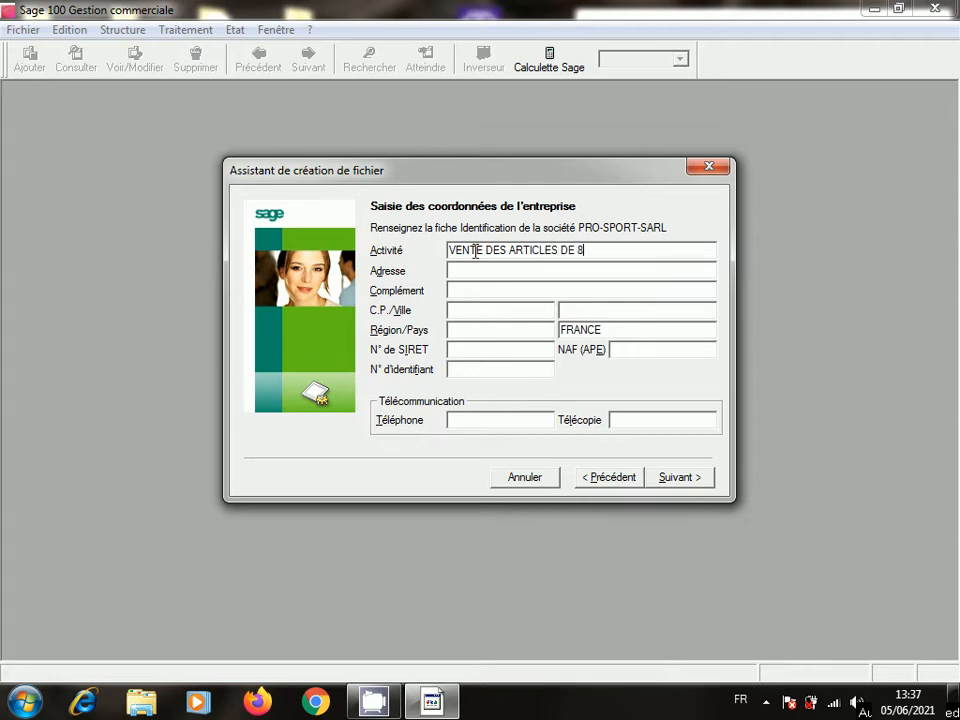
key(BackSpace)
text(SPORT)
- Fill in the company's street address and postal code
click(521, 270)
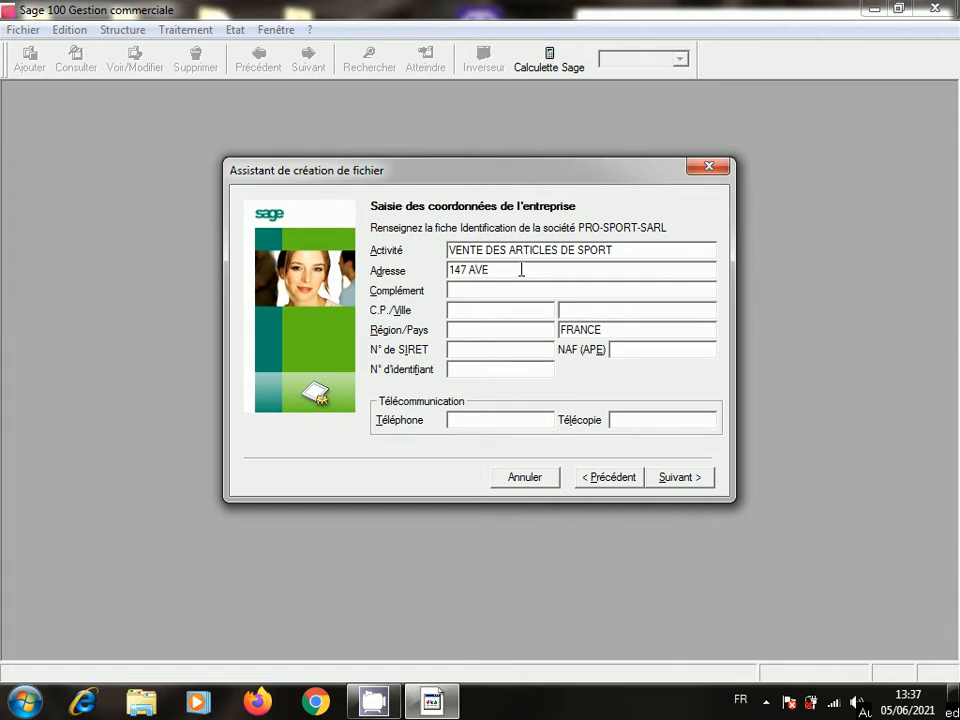
click(487, 313)
text(201)
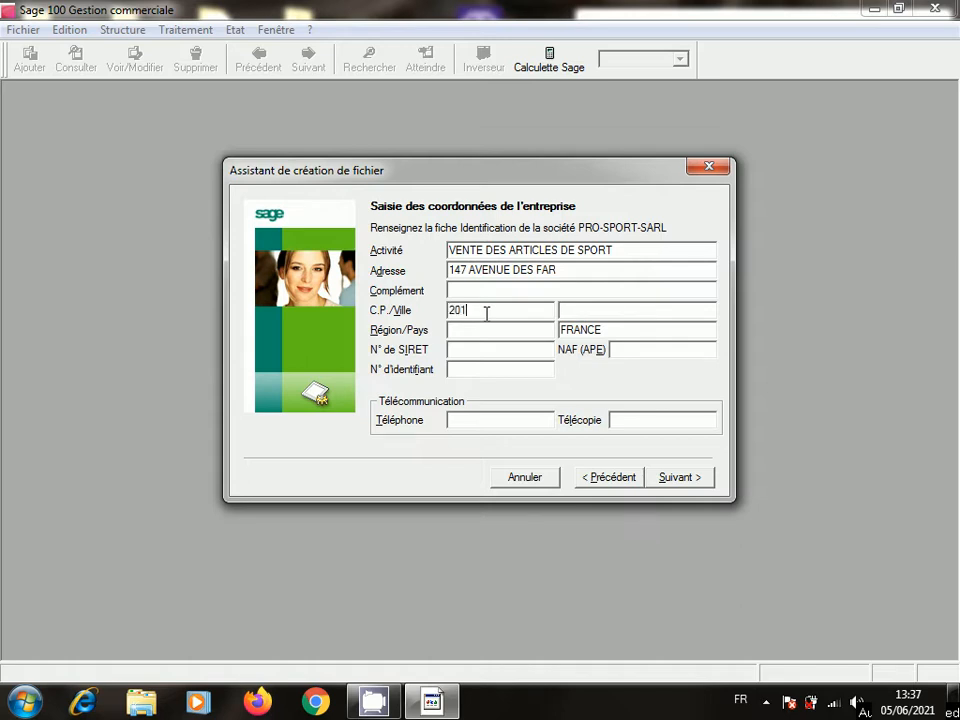
text(50)
- Set the region to CASABLANCA and replace the country with MAROC
click(497, 333)
text(CASABLANCA)
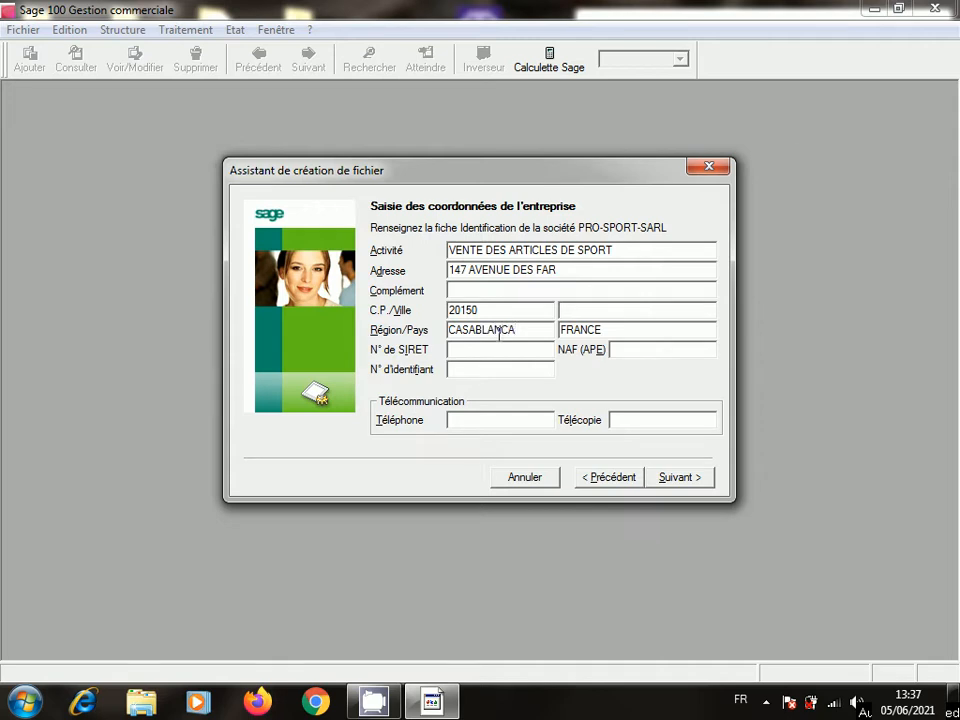
key(Tab)
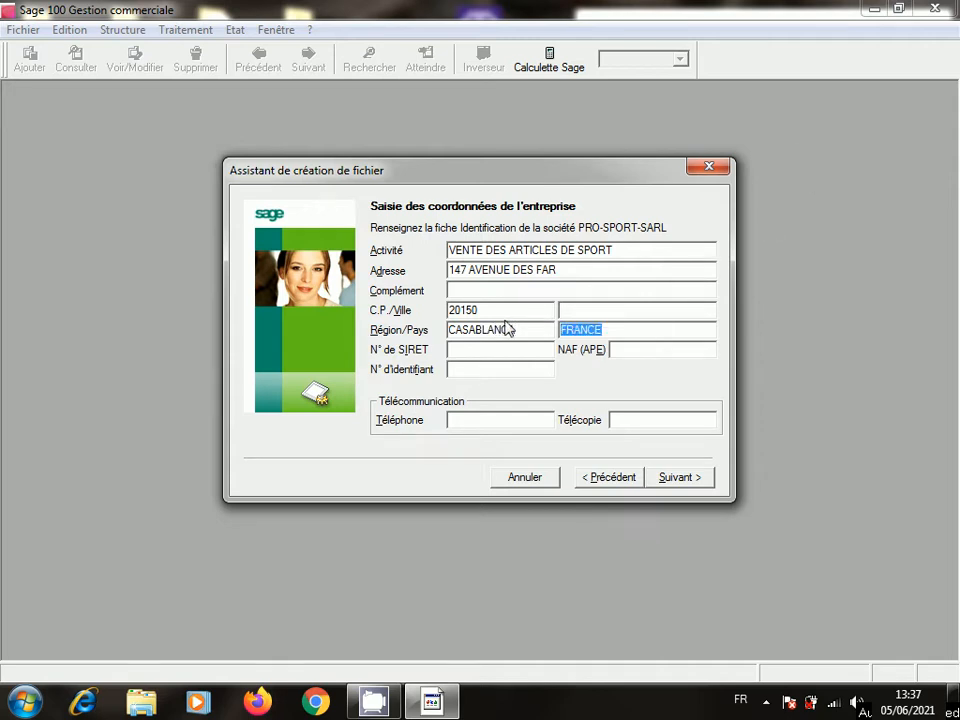
text(MAROC)
- Enter the company's identification number, telephone and fax numbers
click(522, 356)
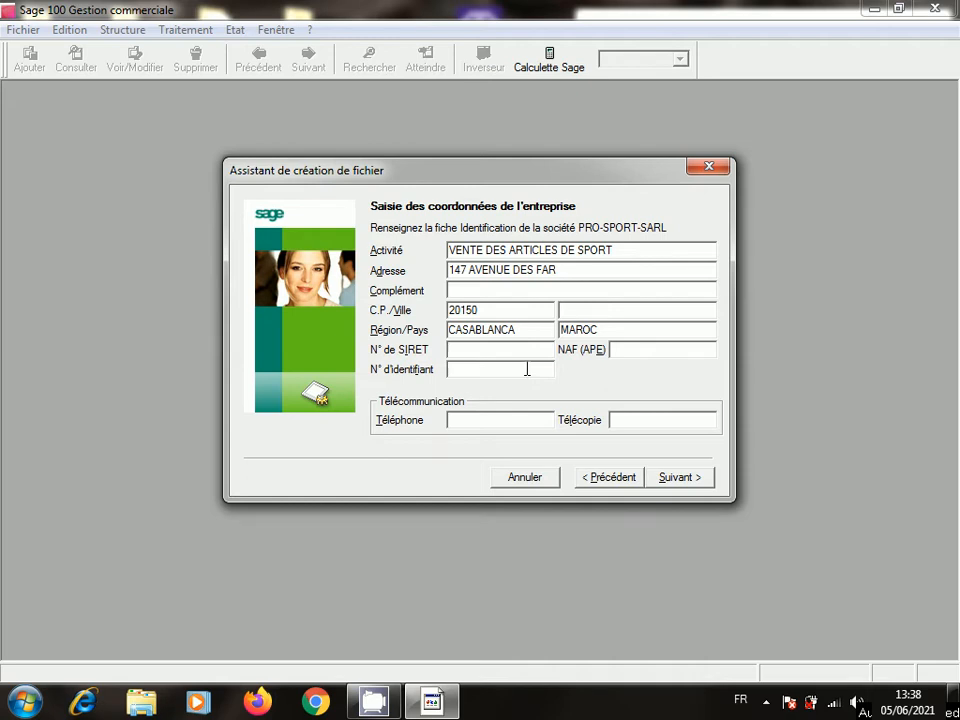
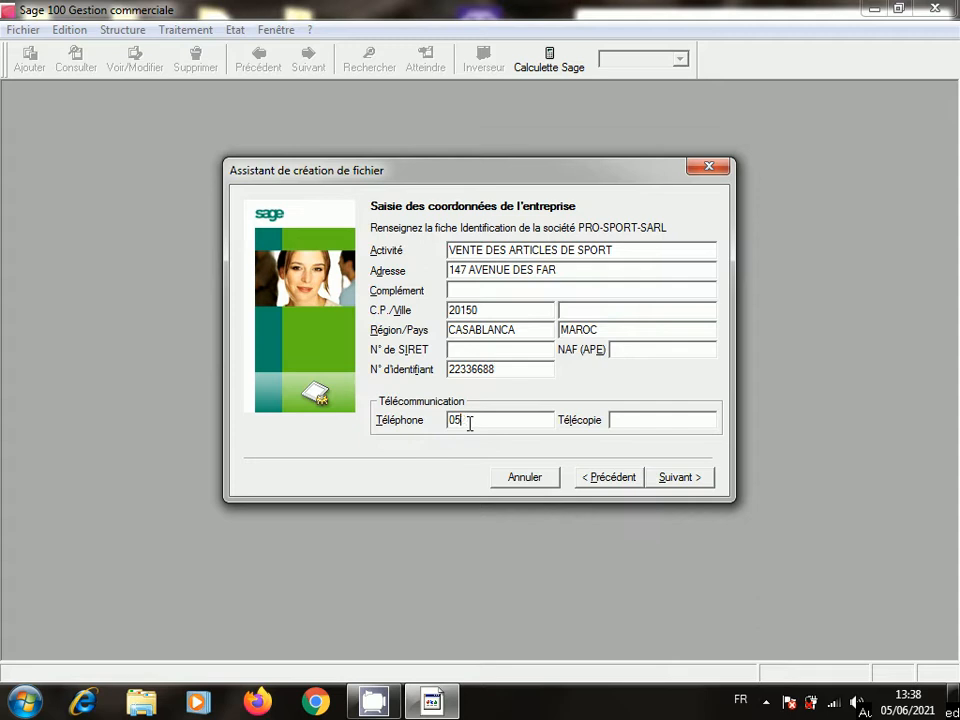
click(653, 421)
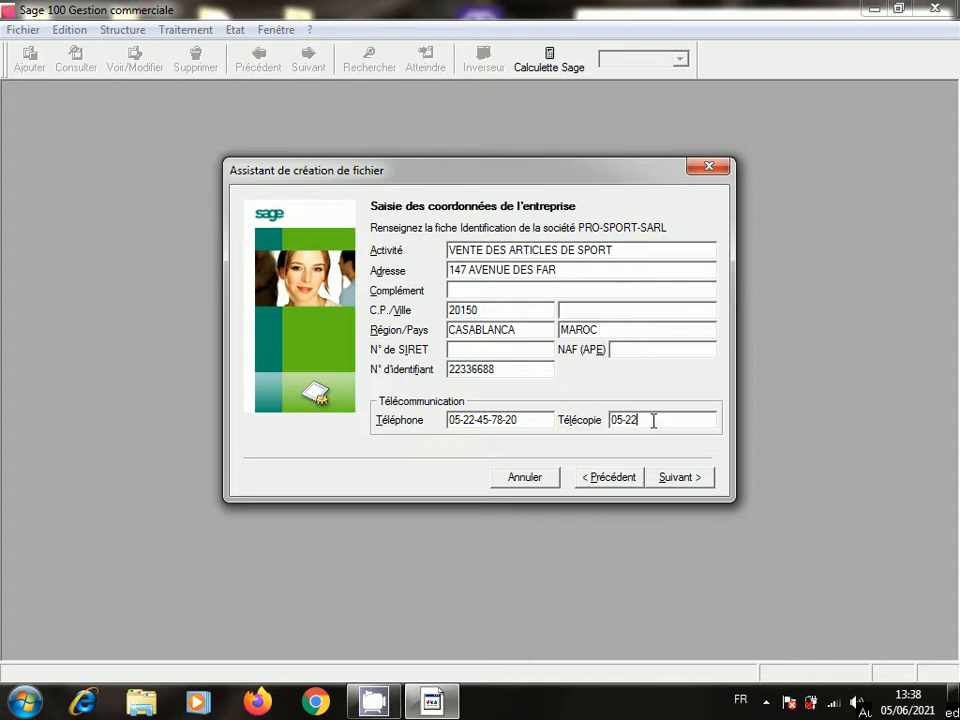
- Keep the 010121–311221 fiscal year and set general account length to 8
click(692, 483)
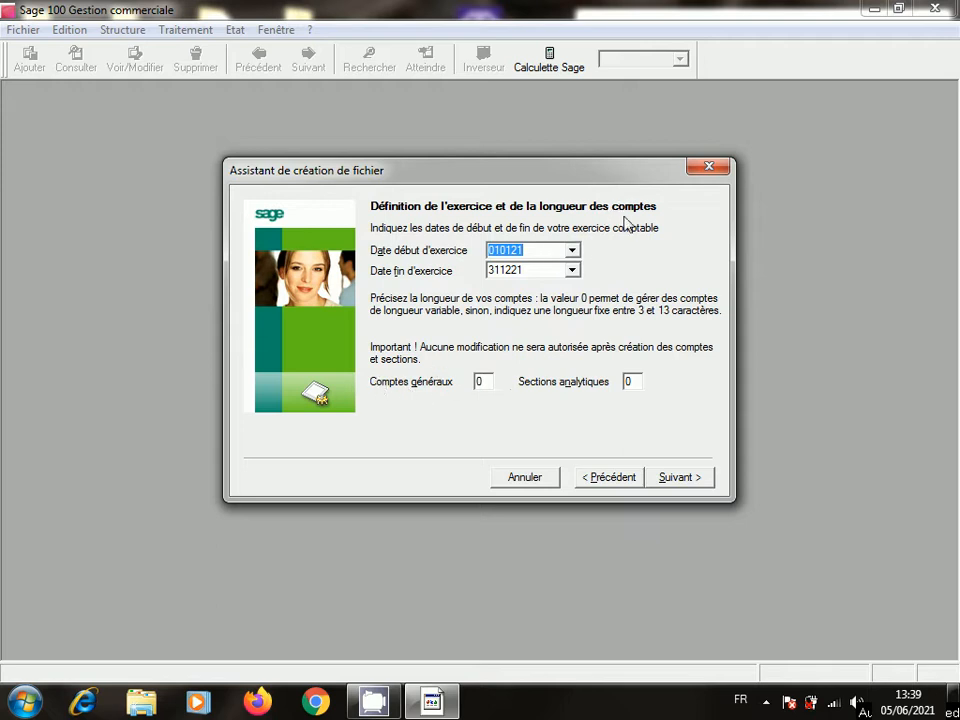
click(481, 382)
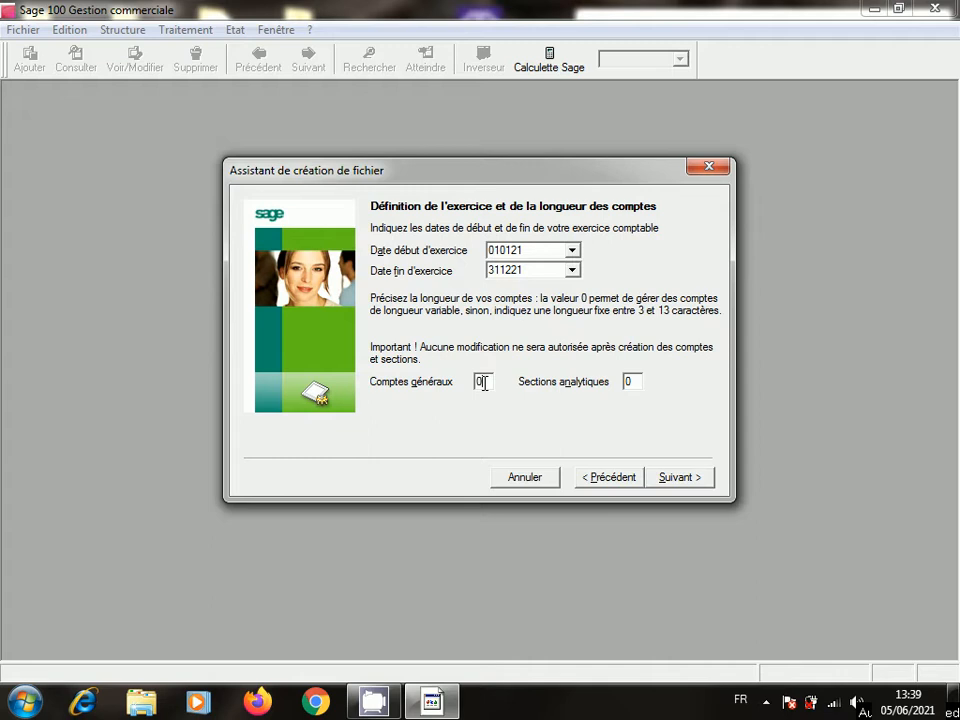
key(BackSpace)
text(8)
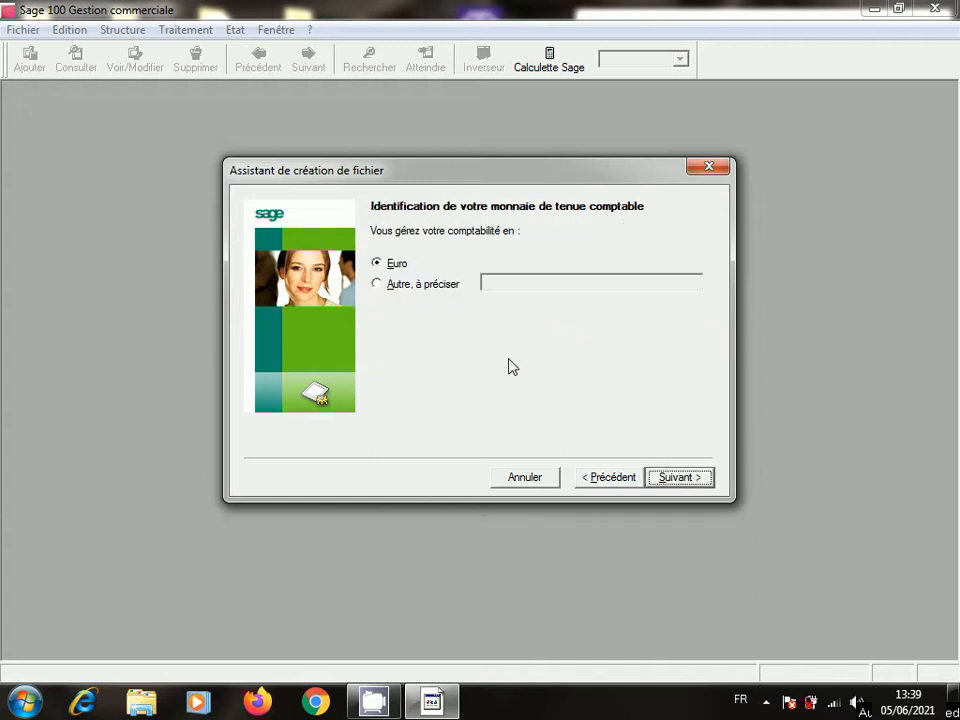
- Set the custom currency to DH and keep 2 decimals
click(380, 285)
click(514, 283)
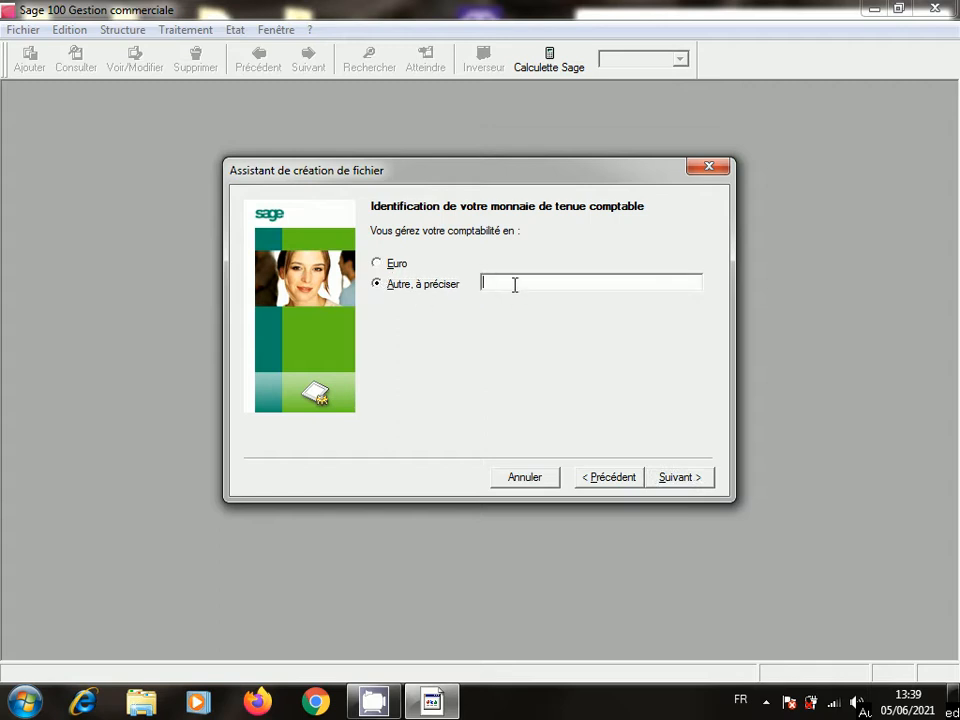
text(DH)
click(680, 476)
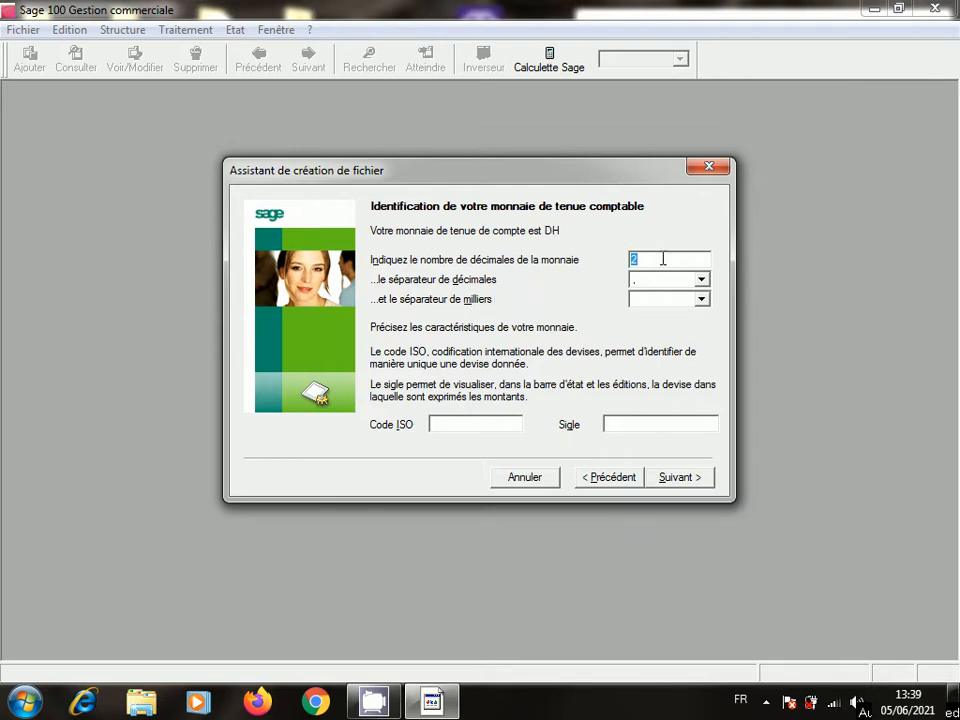
click(686, 478)
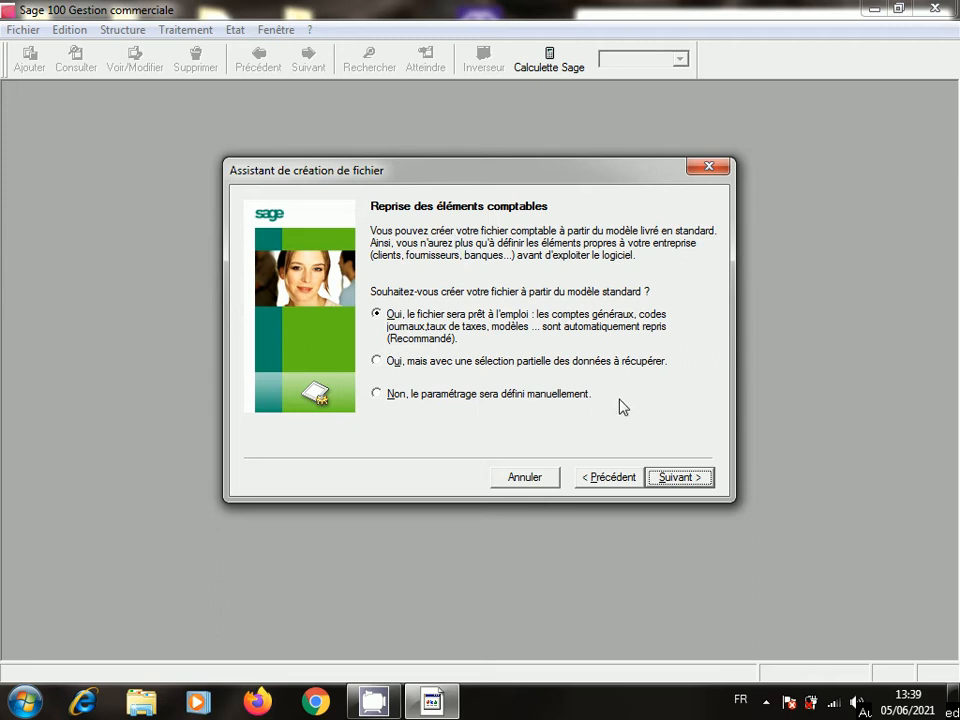
- Choose manual setup for accounting and commercial data, then reach accounting file naming
click(382, 397)
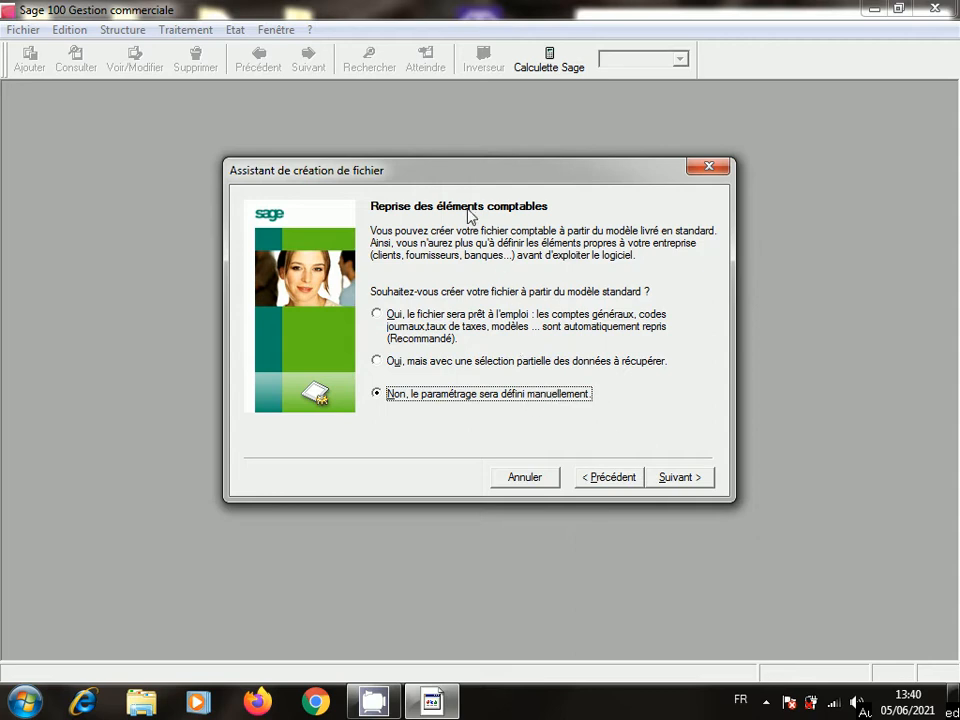
click(676, 479)
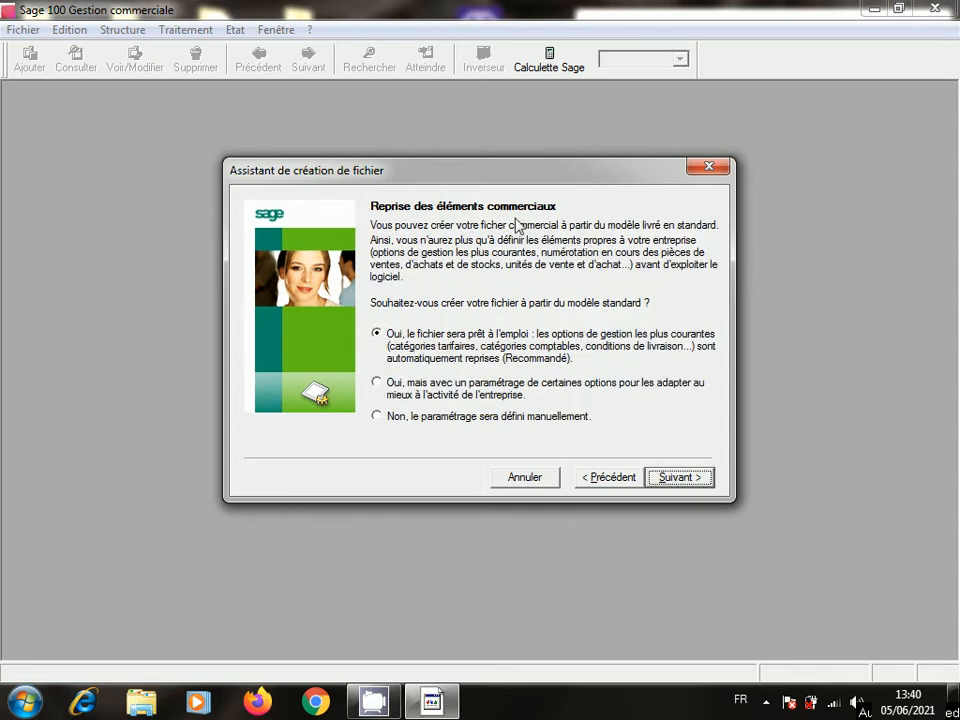
click(377, 418)
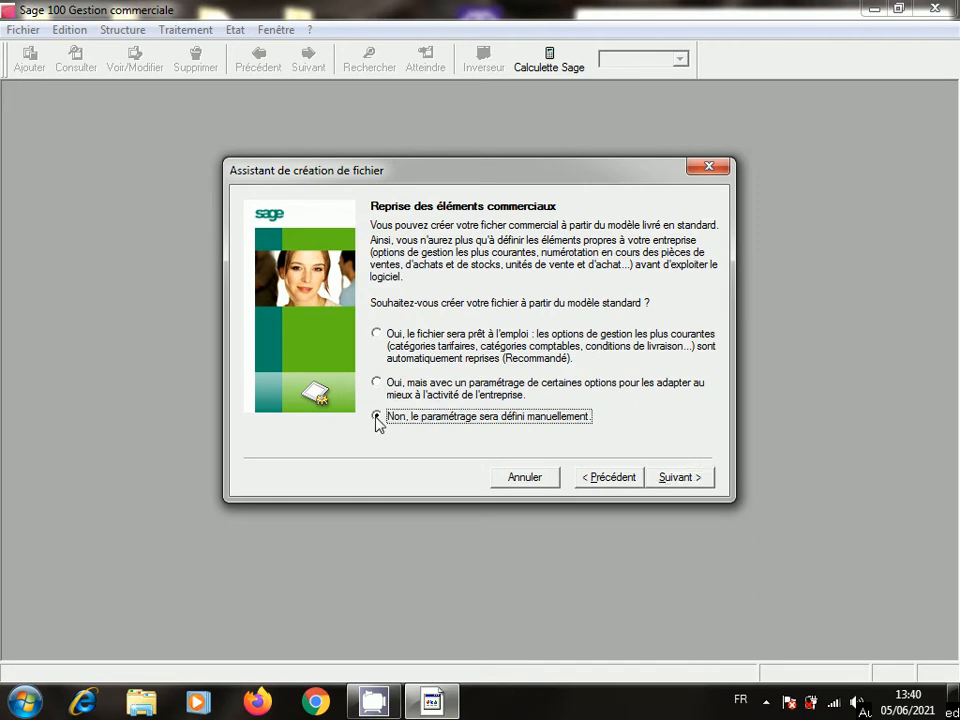
click(677, 478)
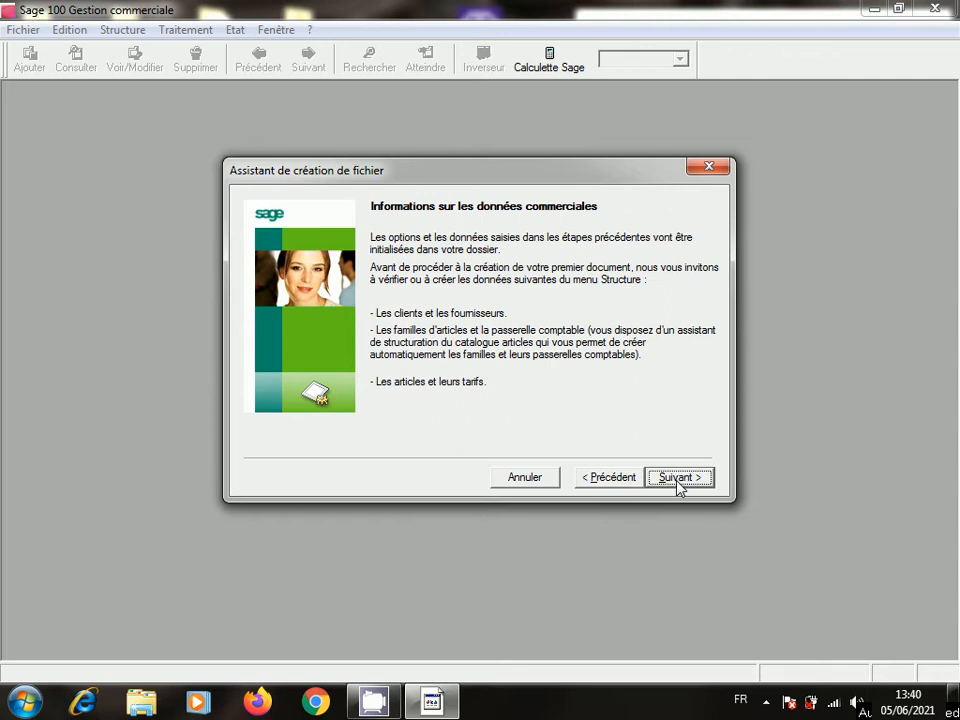
click(677, 480)
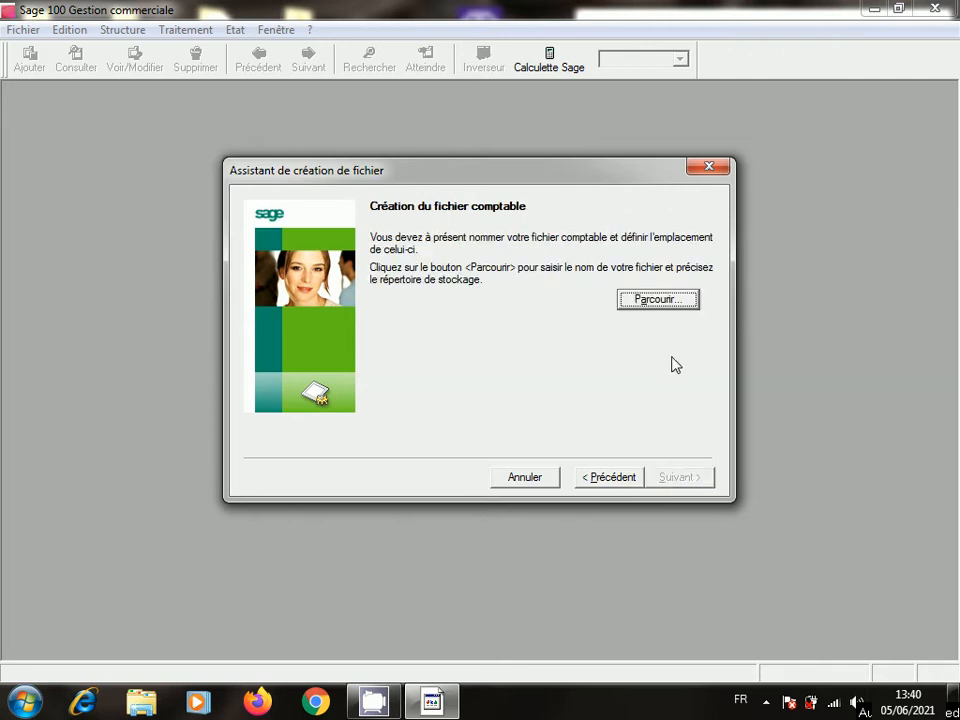
click(659, 300)
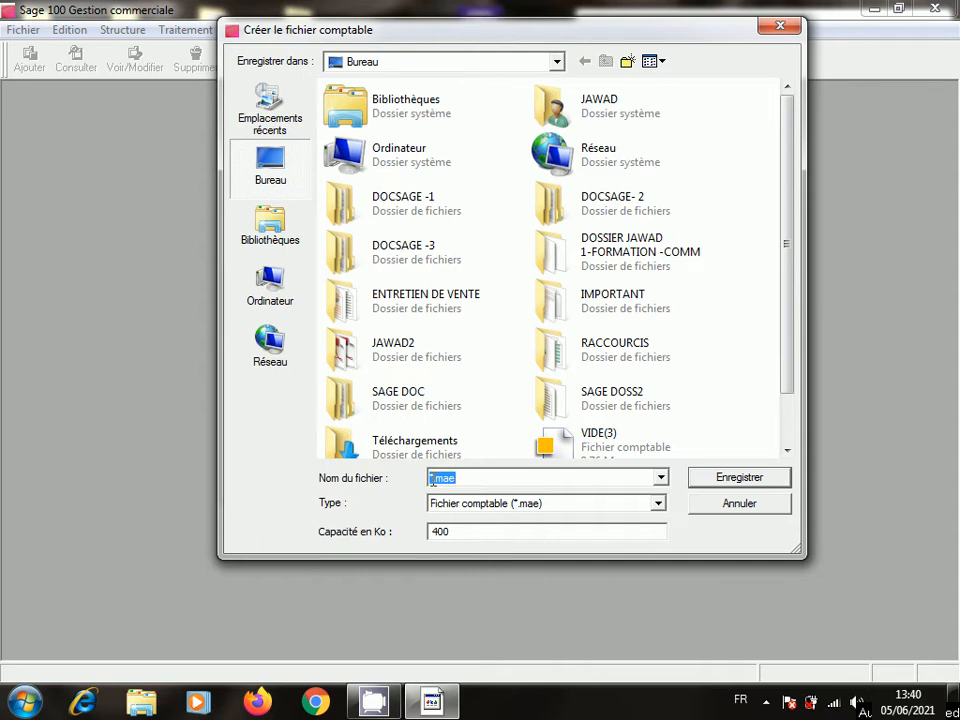
- Clear the file name wildcards and set the accounting file capacity to 9000000 Ko
click(431, 479)
key(Delete)
key(Delete)
click(472, 535)
drag(472, 535, 392, 536)
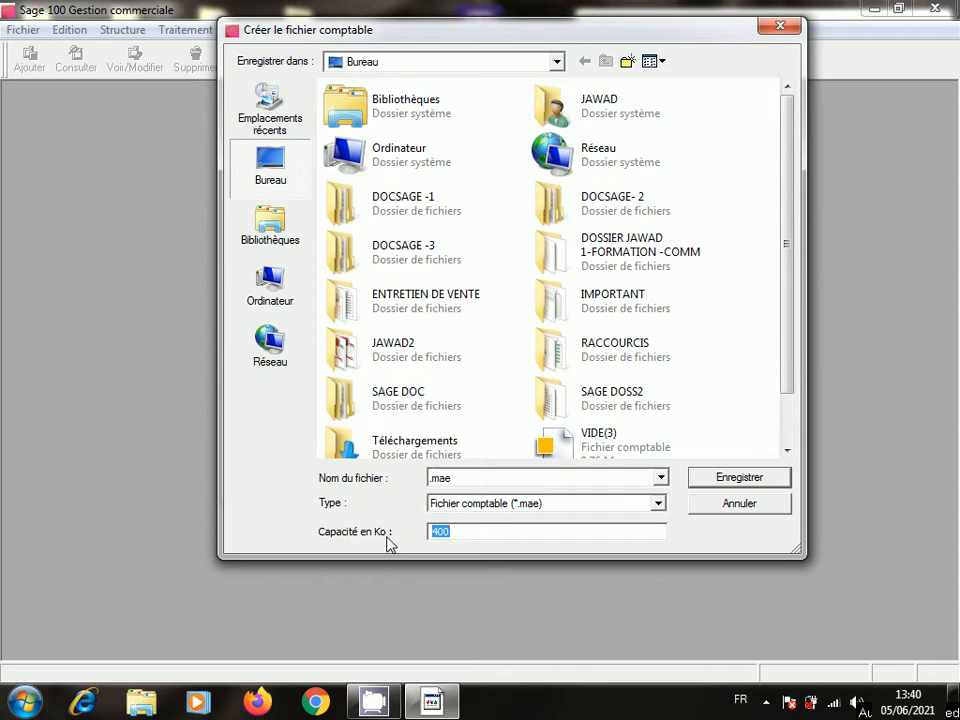
text(9000000)
- Name the accounting file PRO-SPORT-SARL.mae and save it on the Desktop
double_click(431, 477)
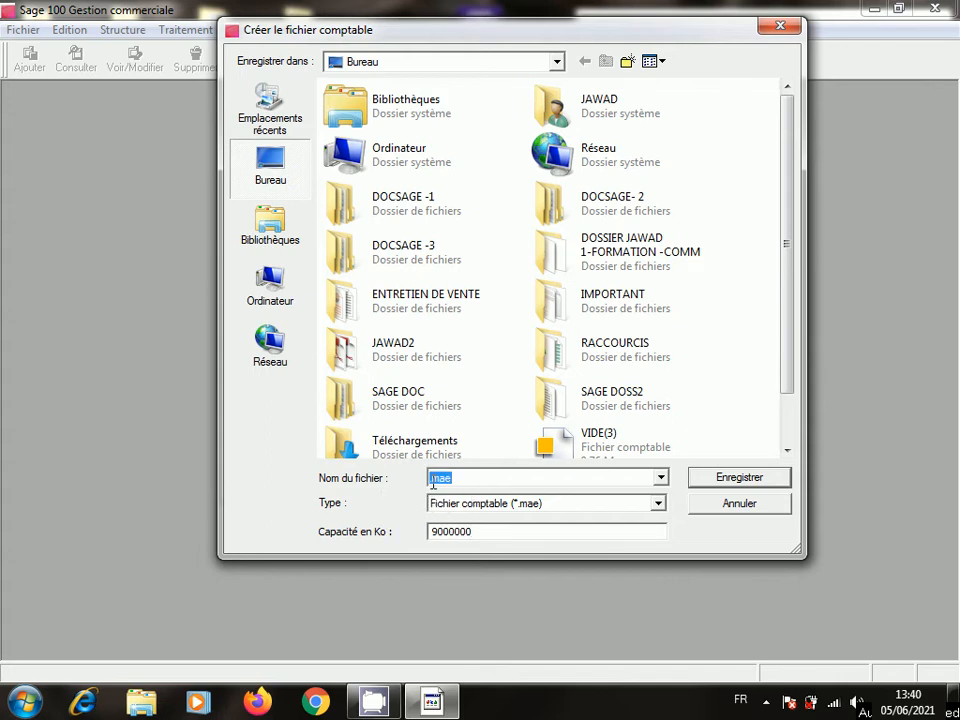
click(431, 479)
text(PROSPR)
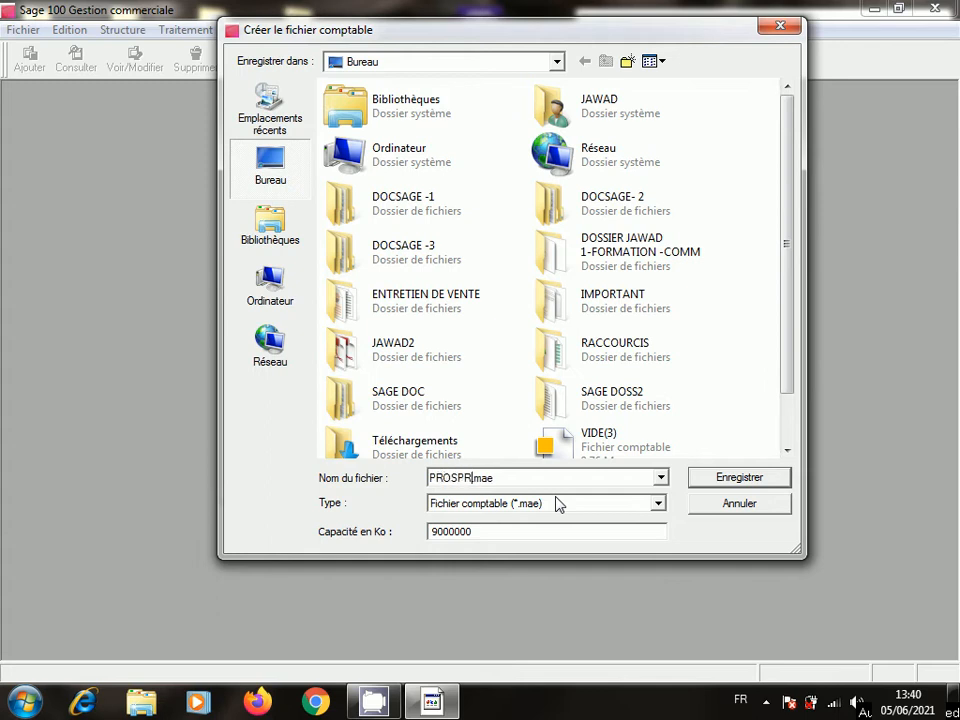
text(TSARL.)
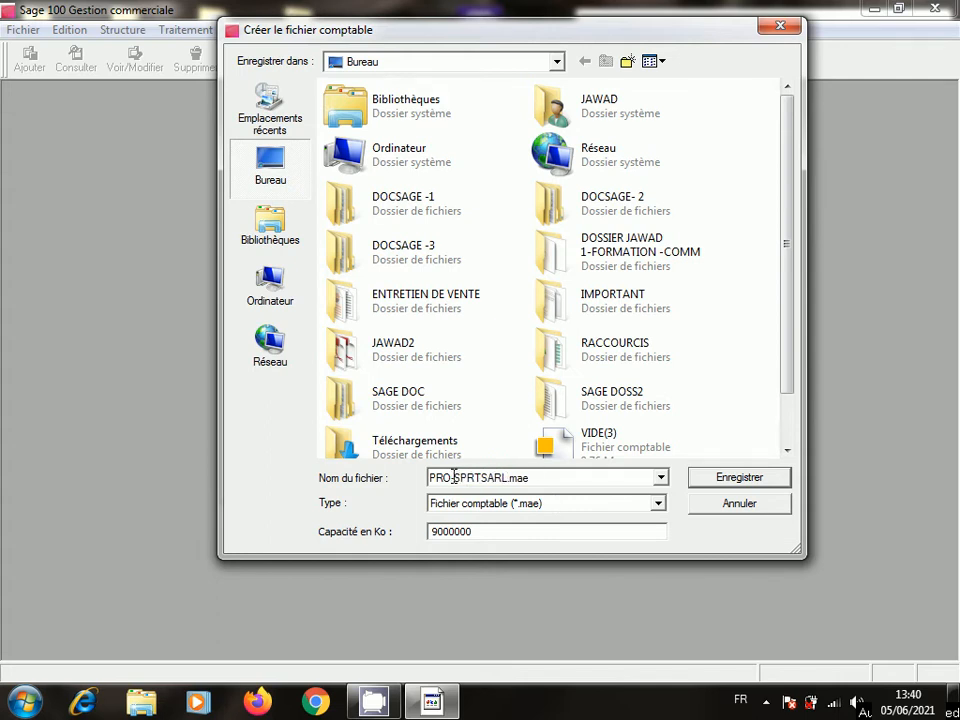
click(454, 477)
text(-SPO)
click(466, 478)
text(O)
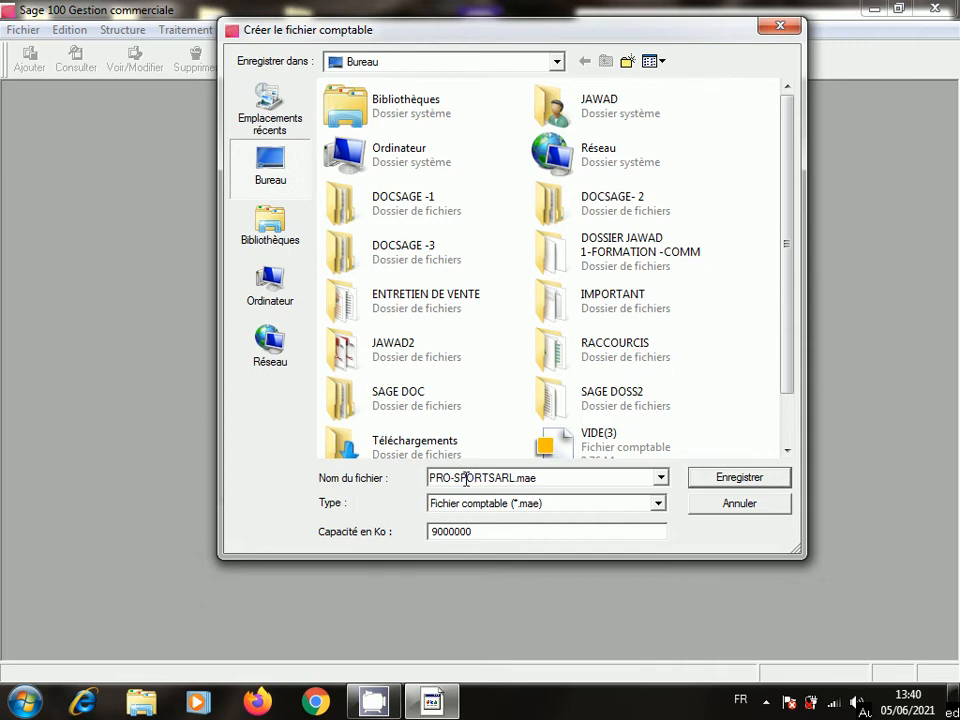
click(489, 477)
click(742, 479)
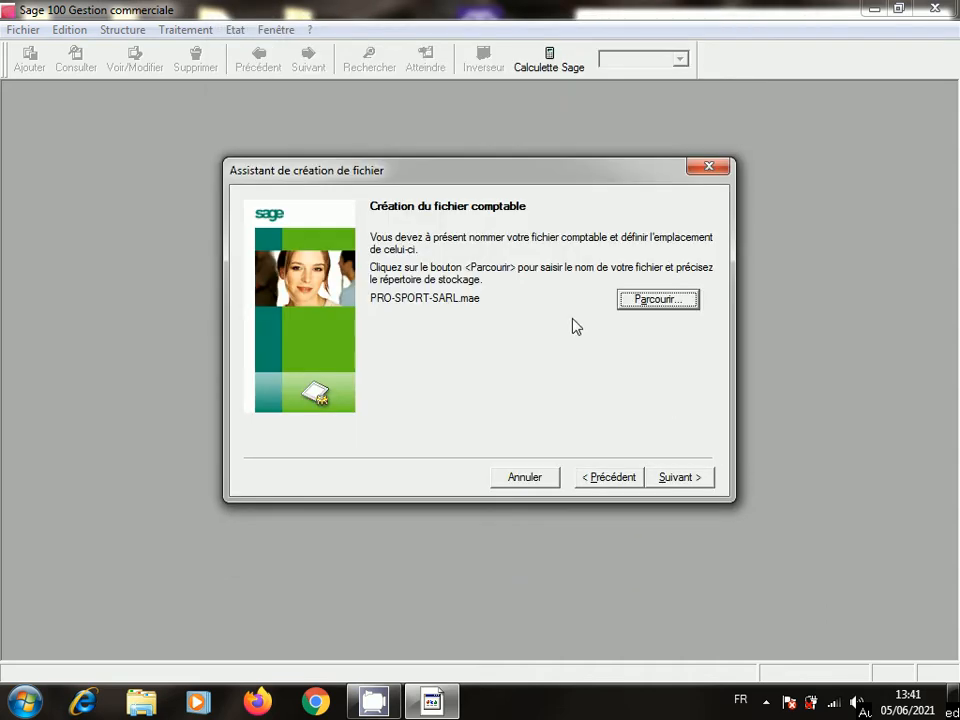
- Name the new commercial file PRO-SPORT-SARL.gcm
click(685, 478)
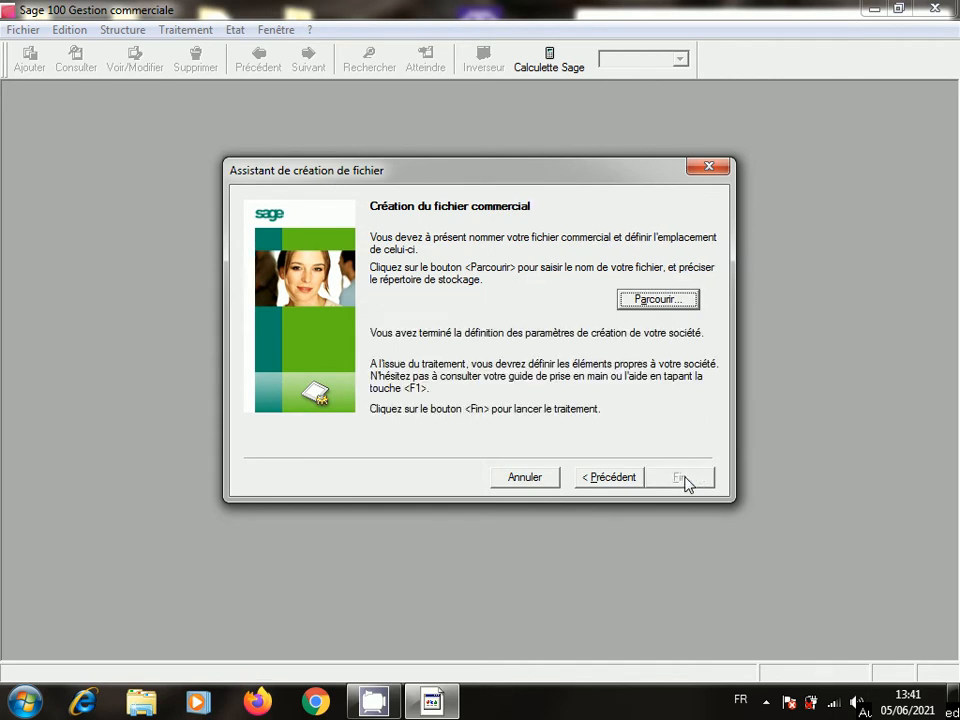
click(670, 303)
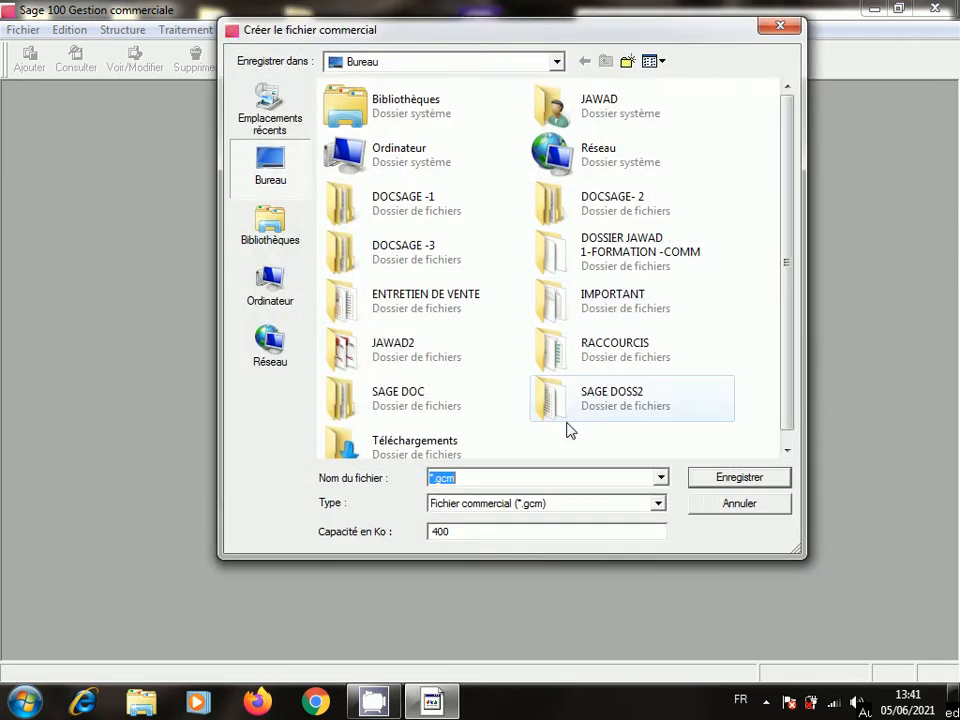
click(432, 477)
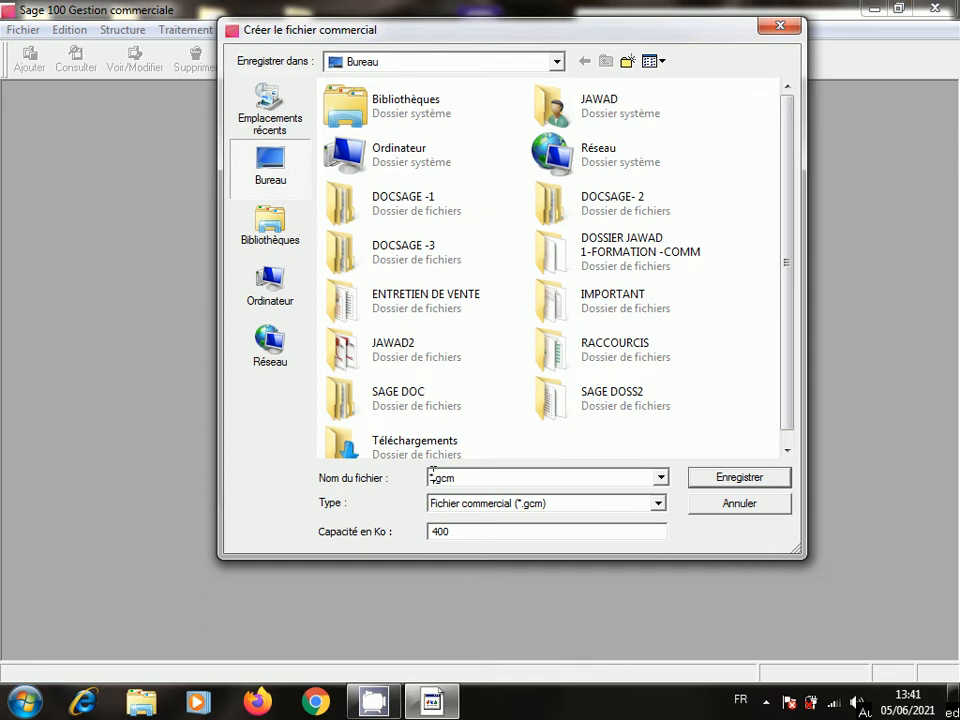
key(Delete)
text(BR)
text(OS)
key(BackSpace)
text(-SPORT-)
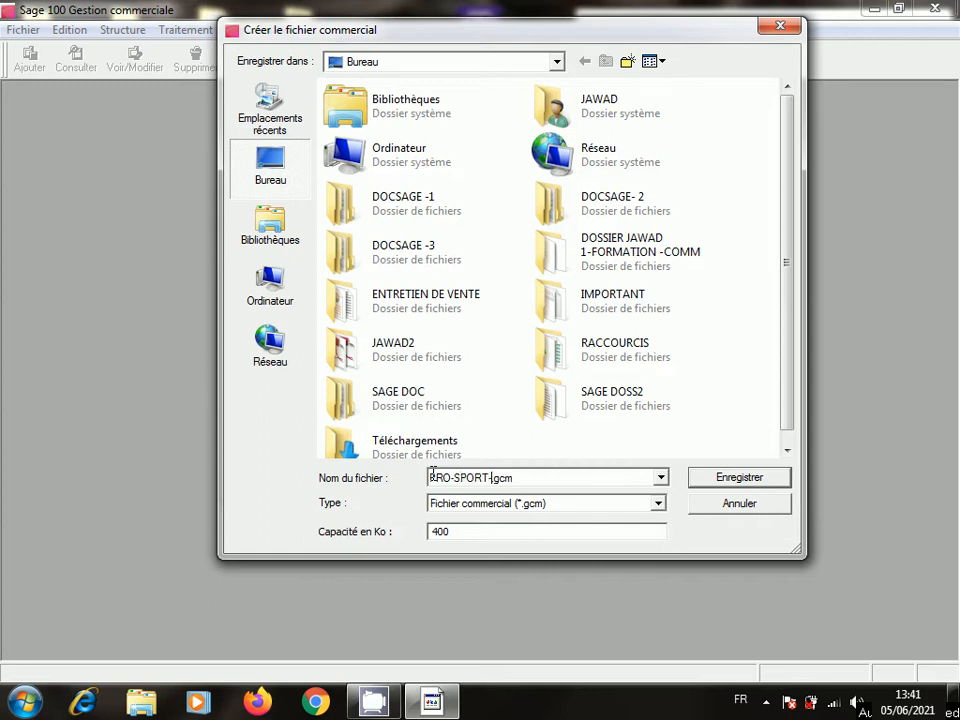
text(SARL)
click(431, 477)
key(Delete)
text(P)
- Set the commercial file capacity to 9000000 Ko and save it on the Desktop
double_click(456, 534)
text(9)
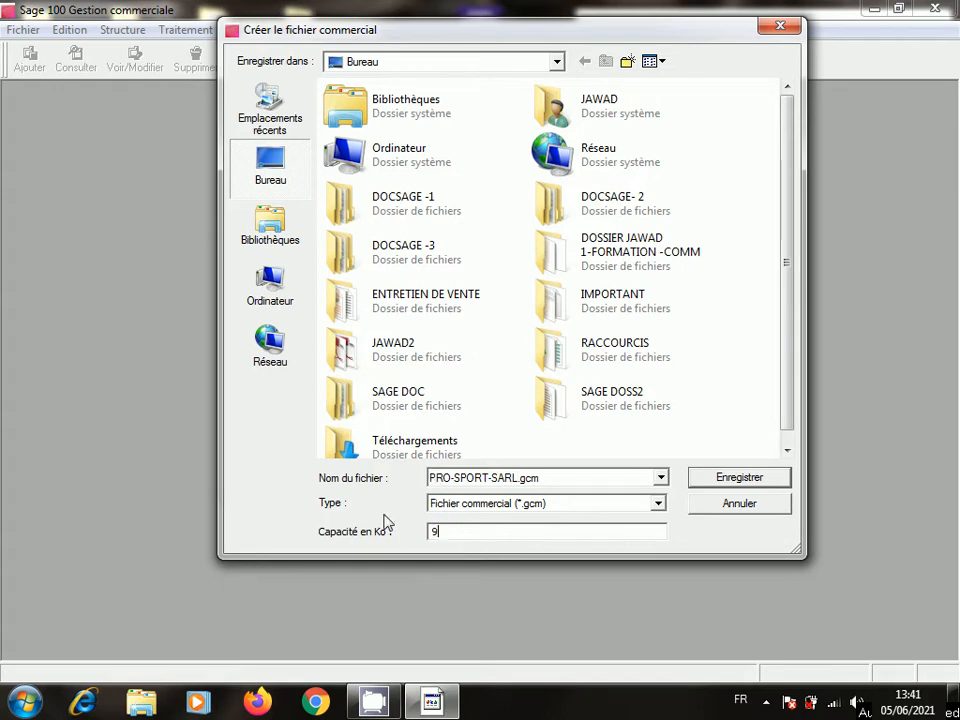
text(000000)
click(760, 484)
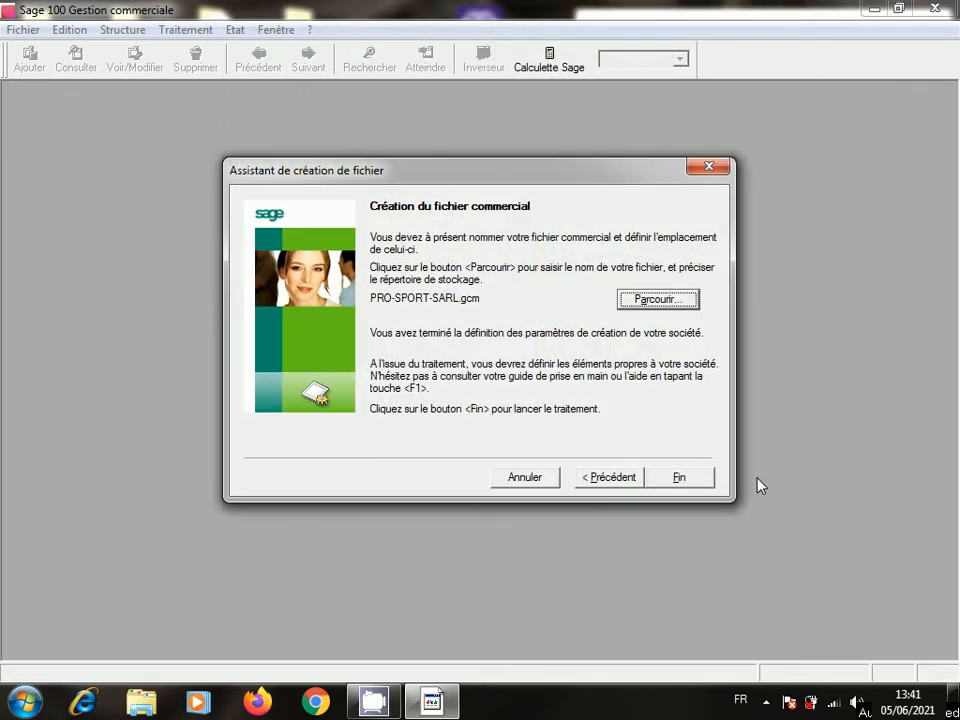
- Finish the wizard so the PRO-SPORT-SARL company files are created
click(684, 481)
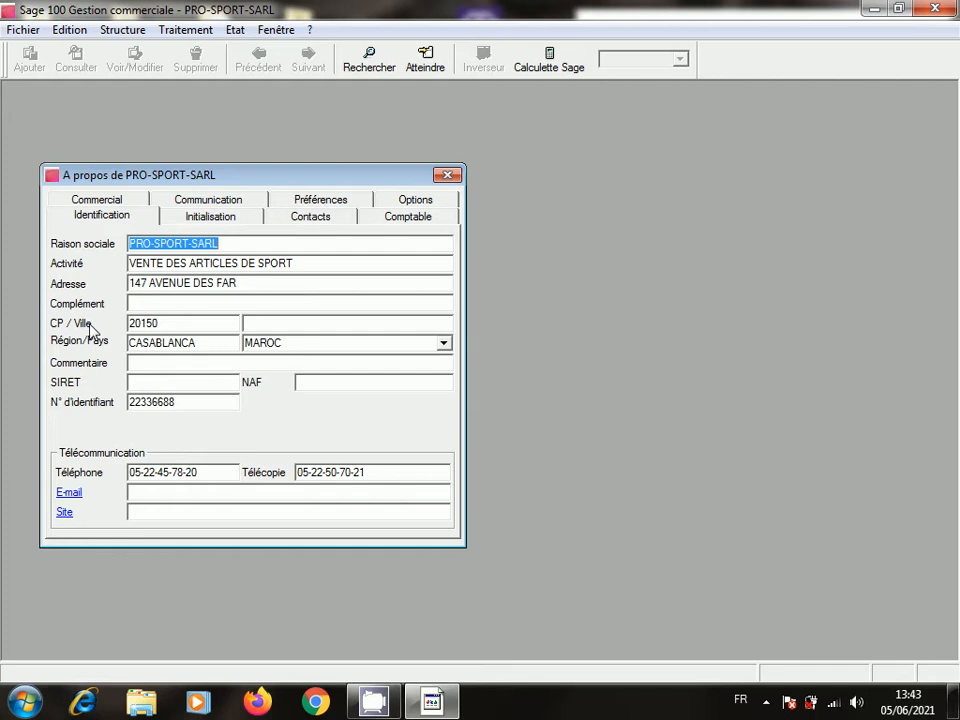
click(165, 492)
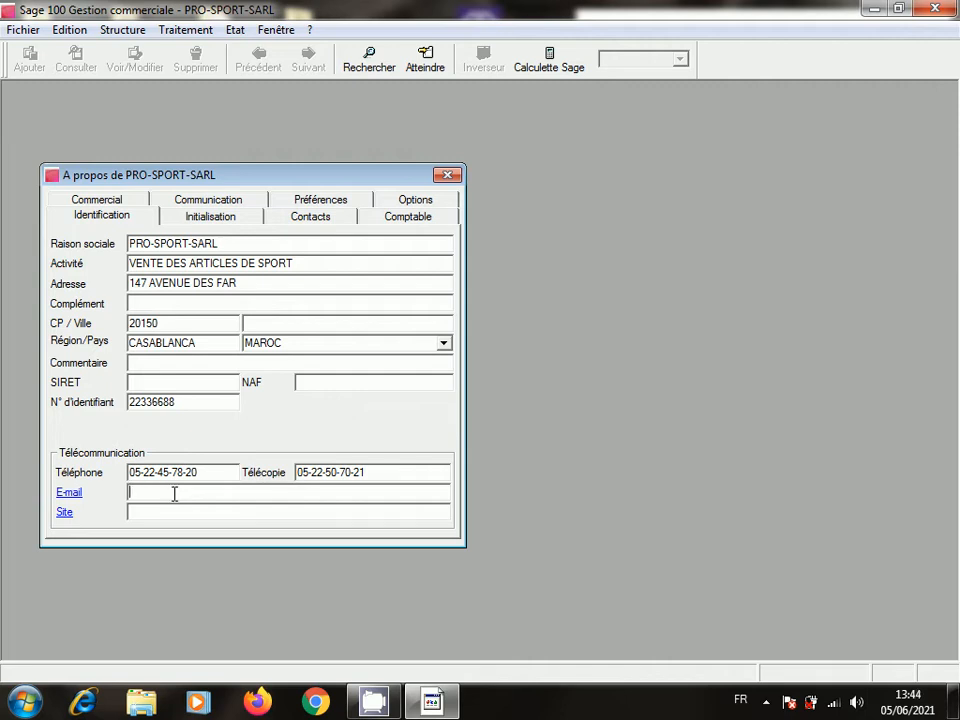
click(173, 512)
text(WWW.PROSPORT)
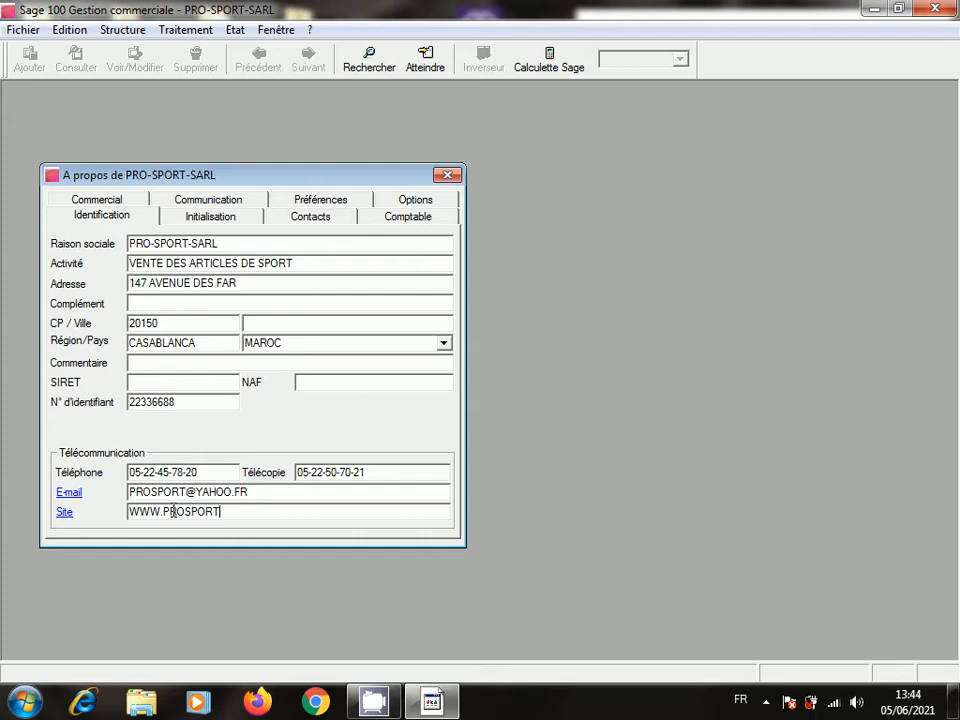
text(.MA)
- Reopen the company details to confirm the saved contact info, then close the PRO-SPORT-SARL commercial file
click(450, 177)
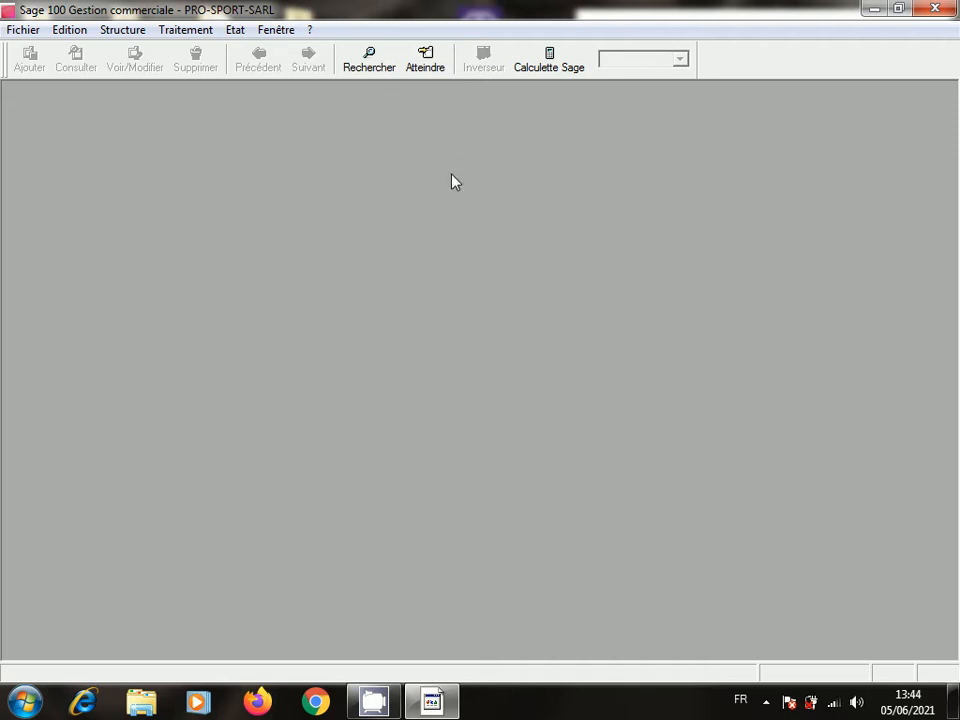
click(22, 29)
click(80, 121)
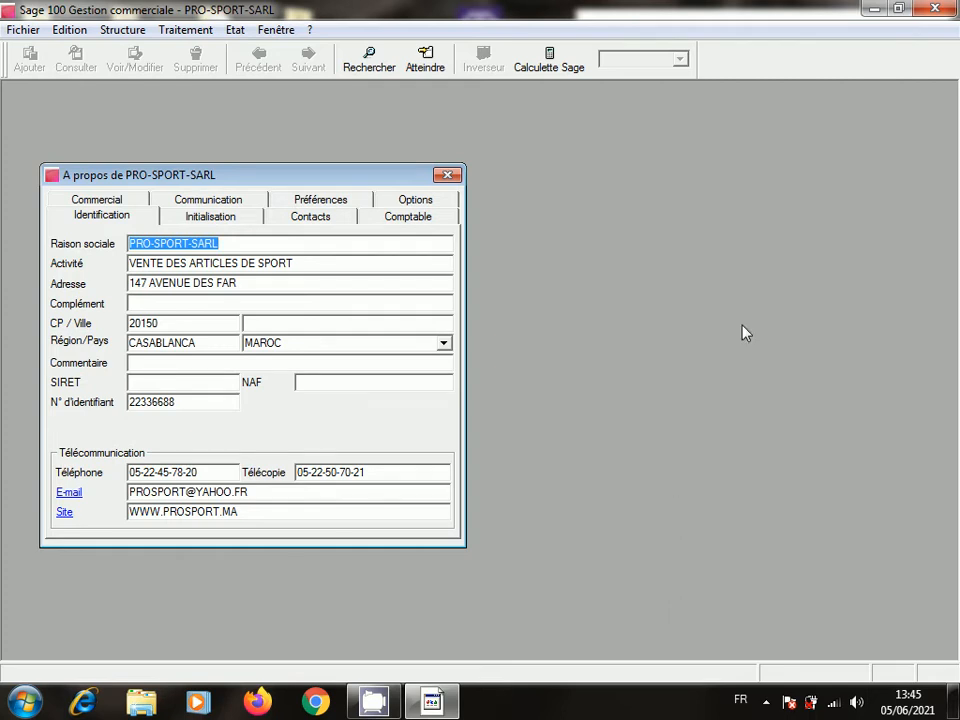
click(450, 176)
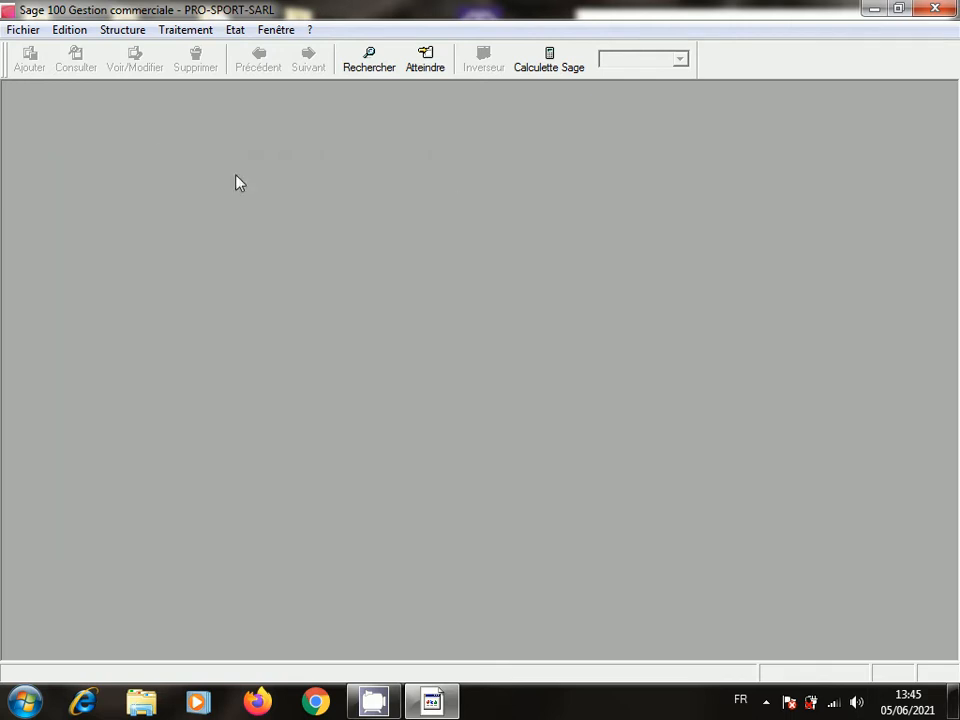
click(19, 31)
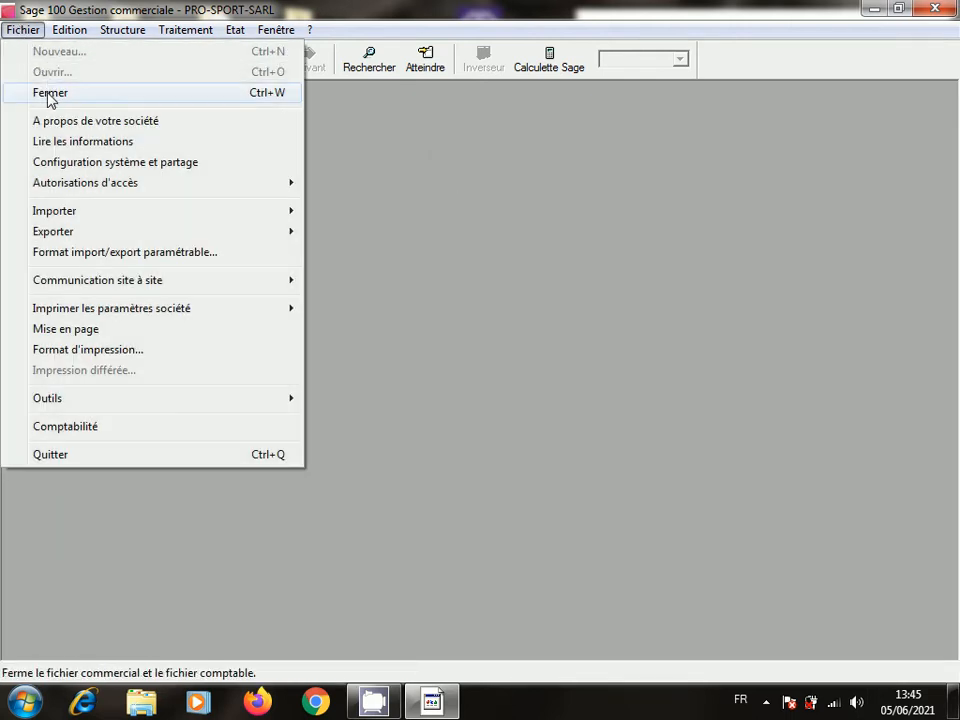
click(47, 92)
- Switch to the PRO-SPORT-SARL accounting file and launch a new journal code from the Codes journaux list
click(934, 9)
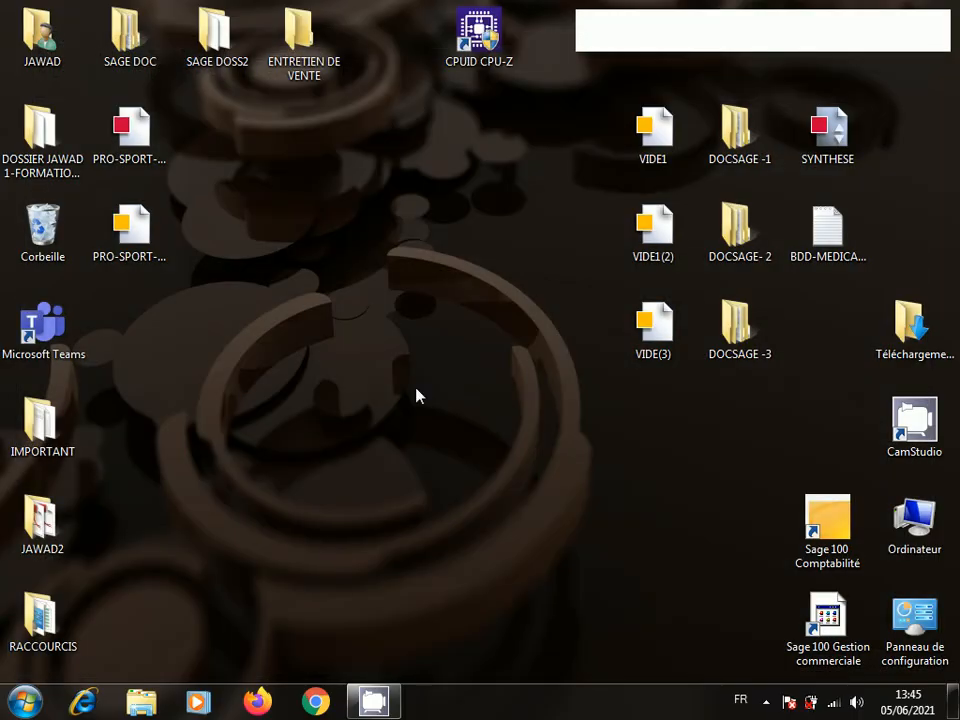
double_click(135, 229)
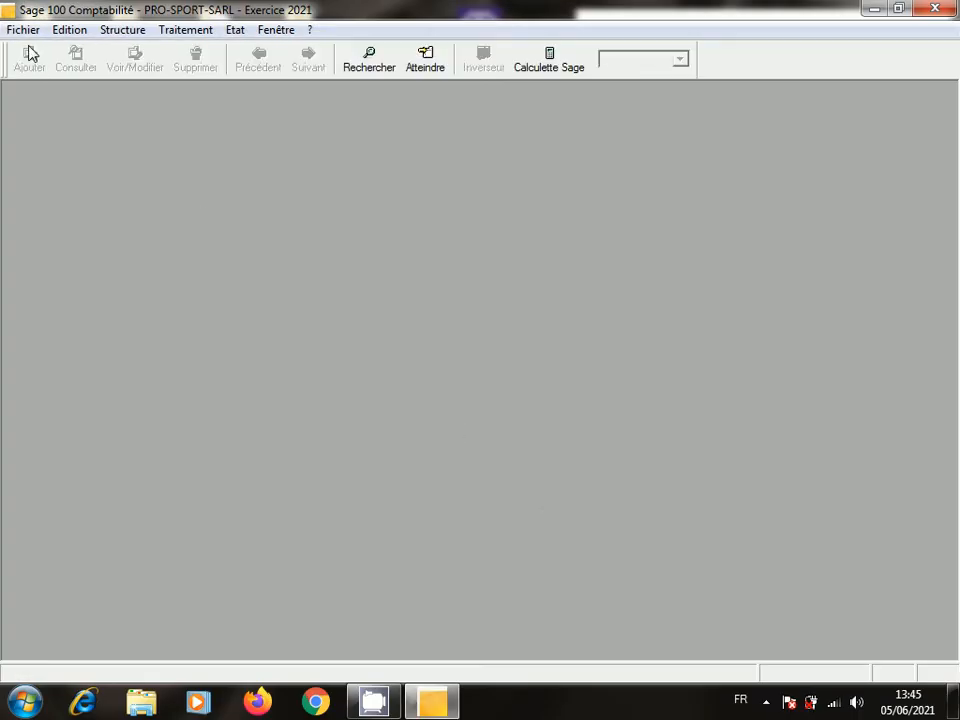
click(125, 34)
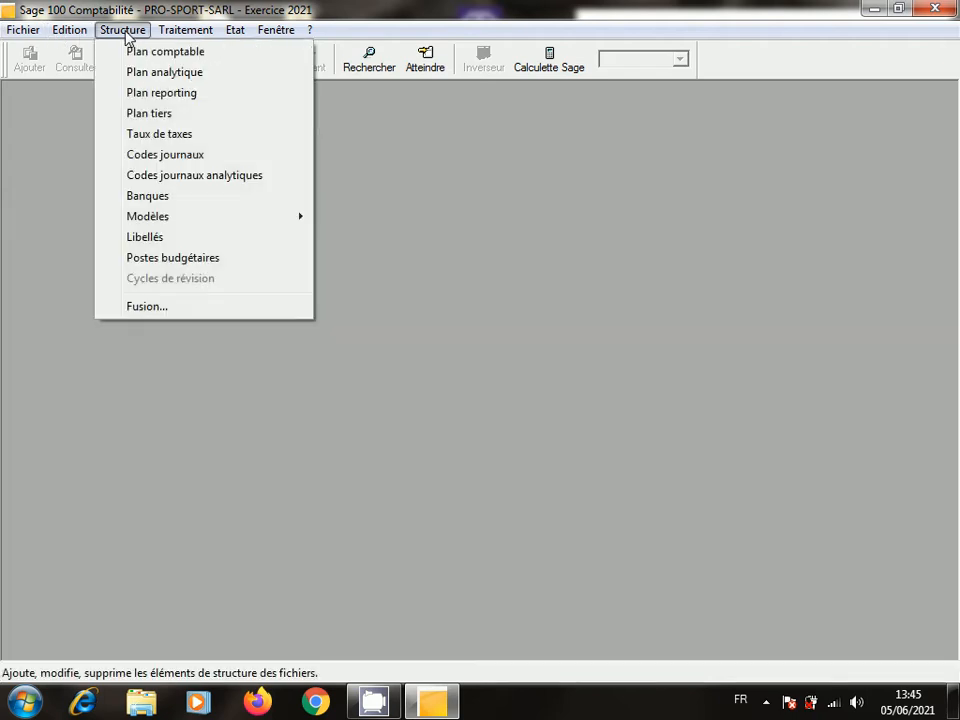
click(158, 155)
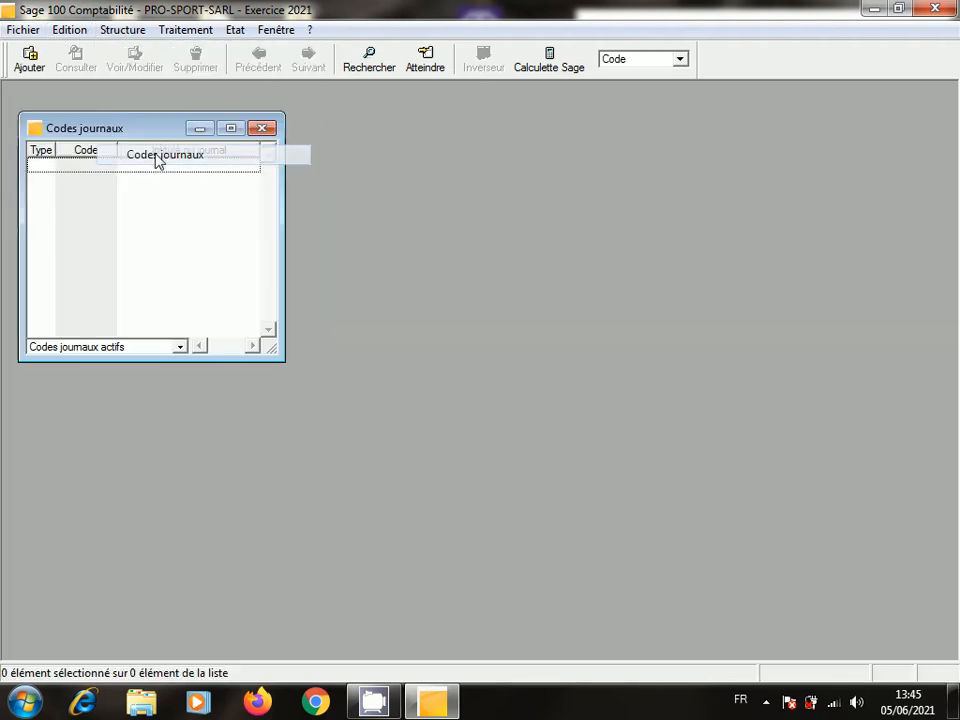
right_click(171, 234)
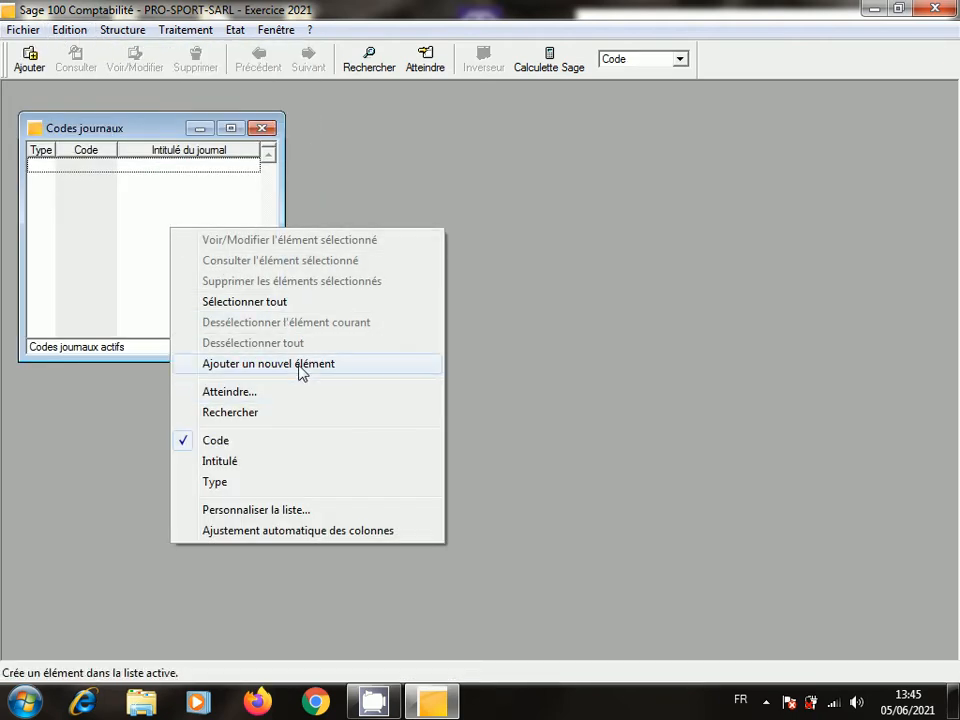
click(268, 364)
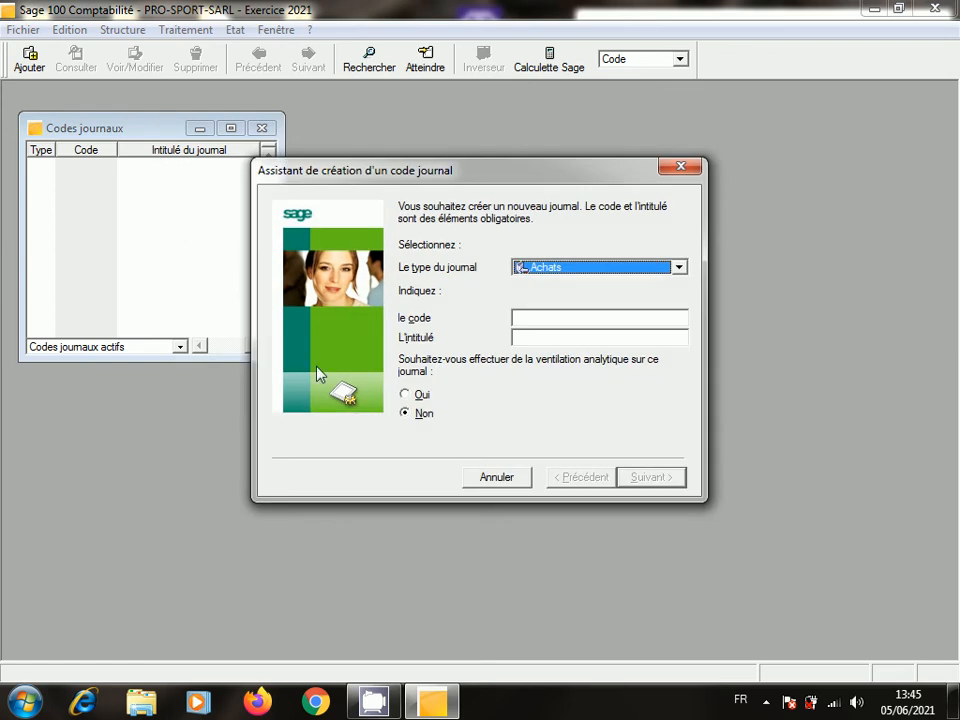
- Set the journal type to Ventes and the code to VEC
click(682, 270)
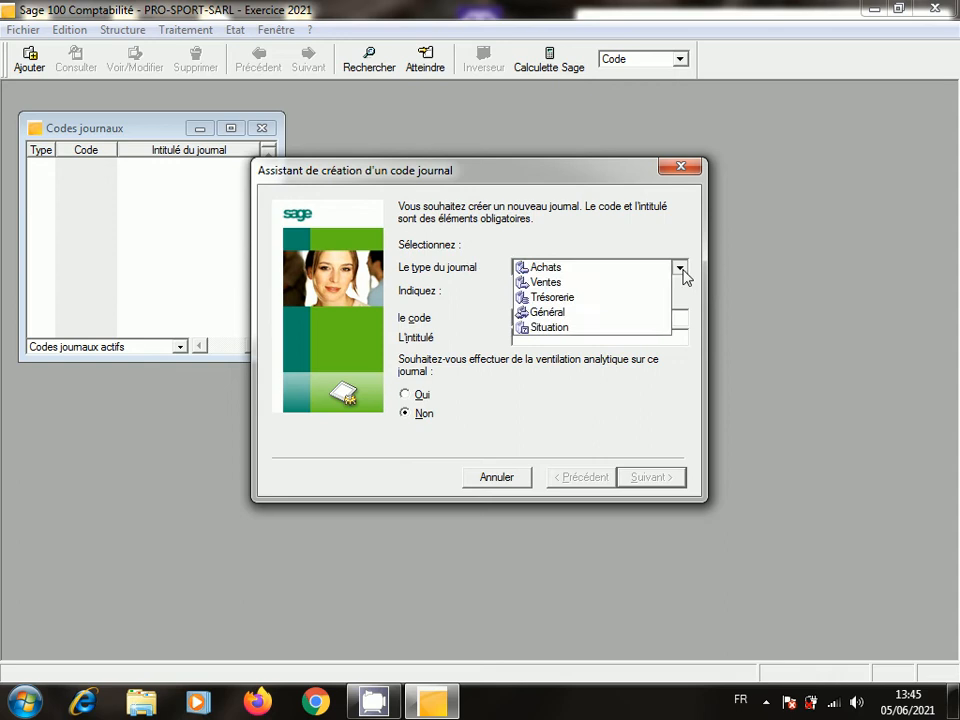
click(617, 286)
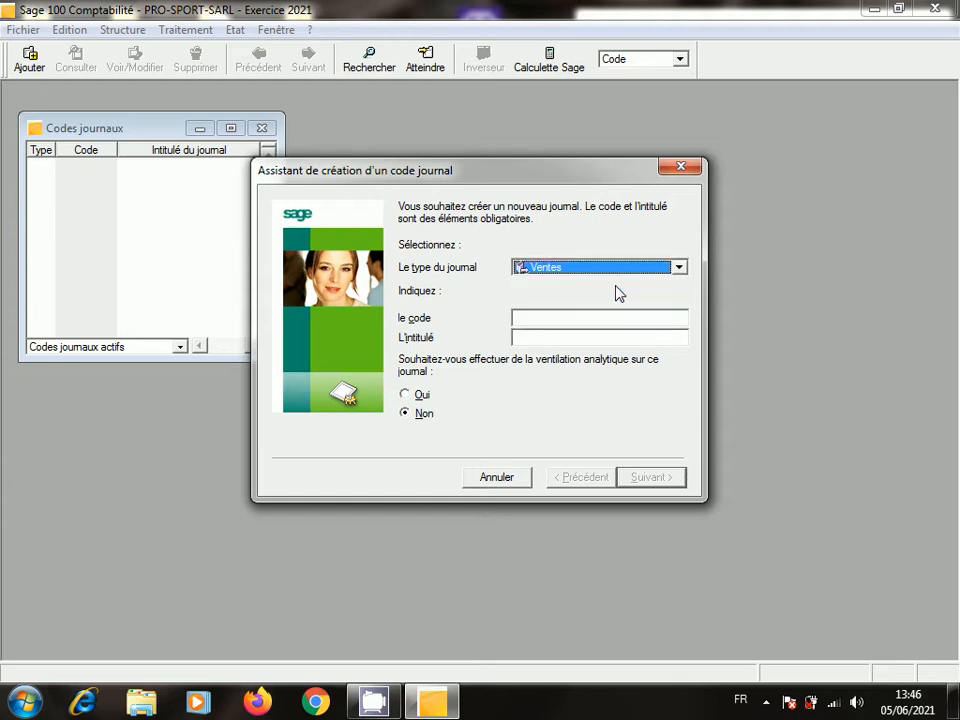
click(591, 319)
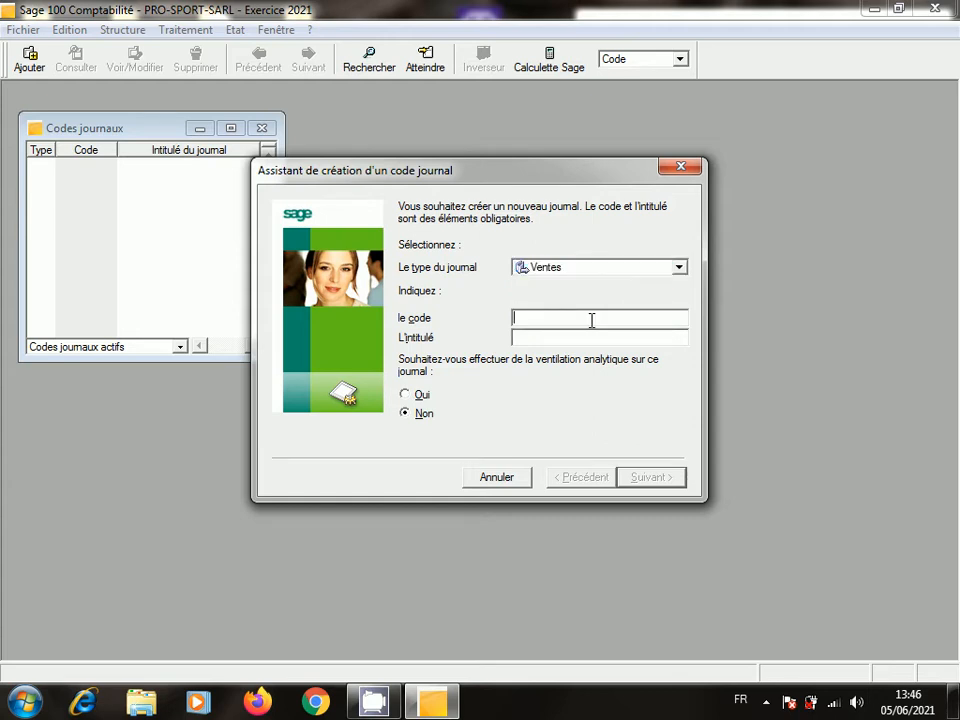
text(V)
text(CC)
key(BackSpace)
key(BackSpace)
text(E)
key(BackSpace)
text(EC)
- Title it VENTE A CREDIT, leave analytic ventilation off, and validate the journal
click(546, 338)
text(VENTE)
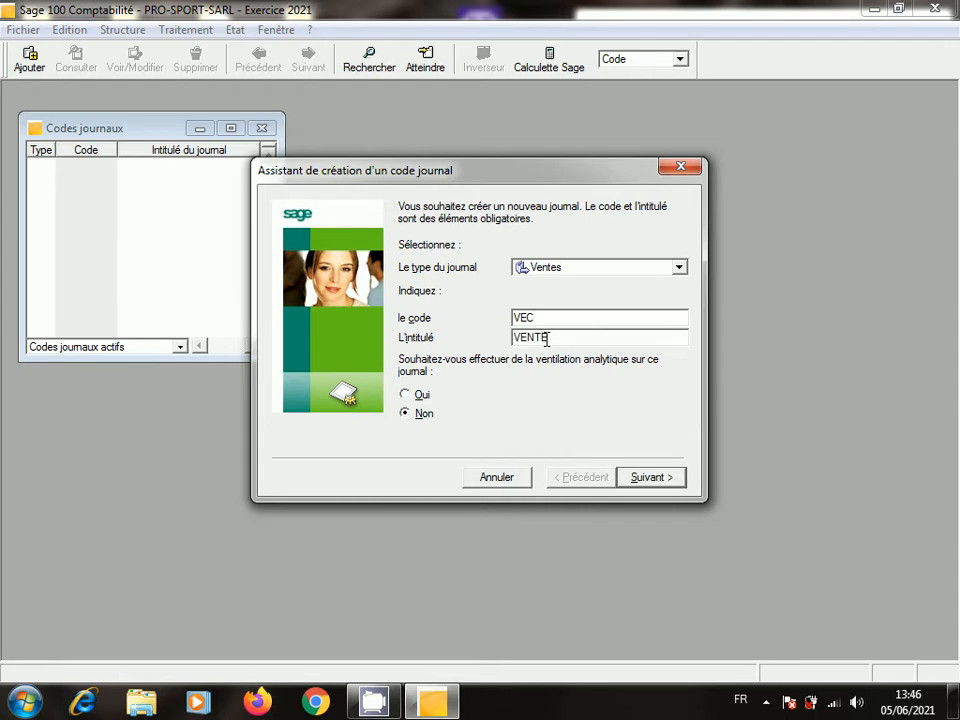
text( A CREDIT)
click(405, 394)
click(406, 414)
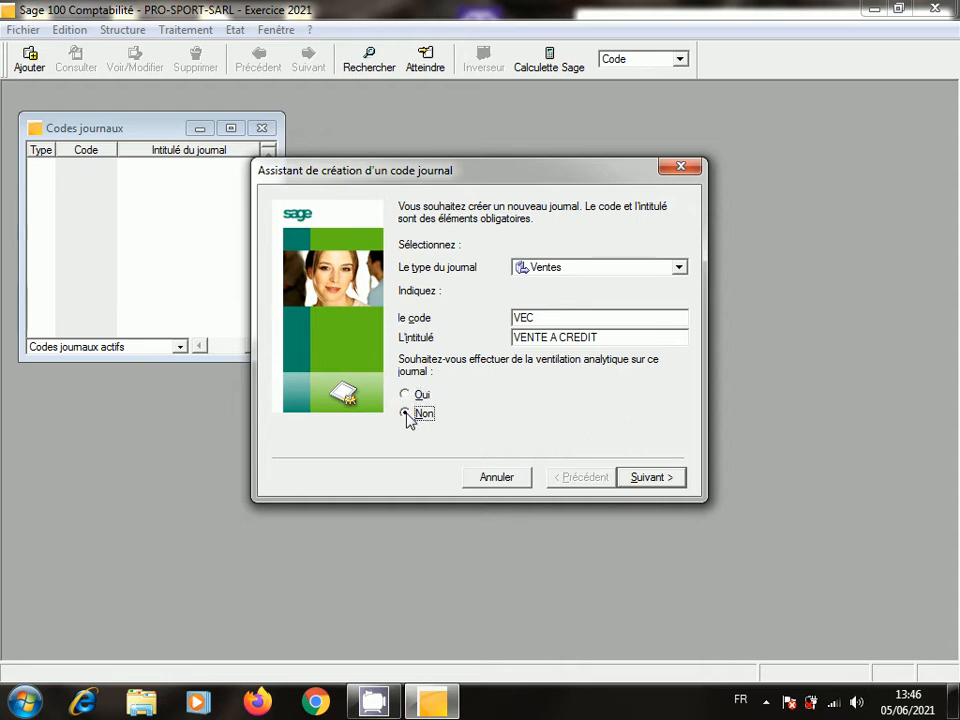
click(668, 478)
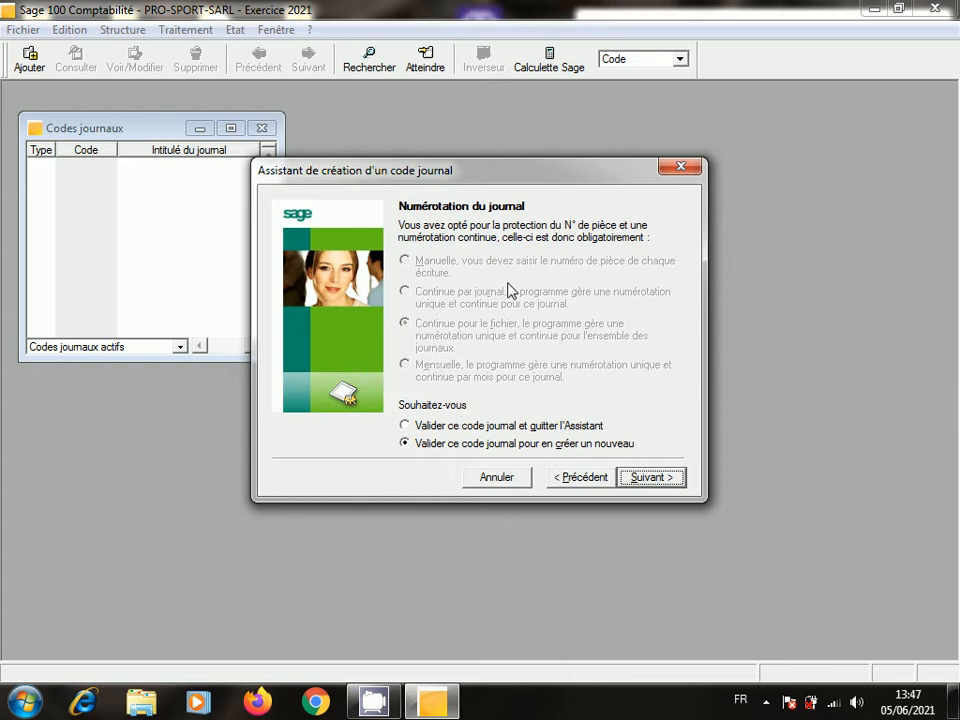
click(409, 426)
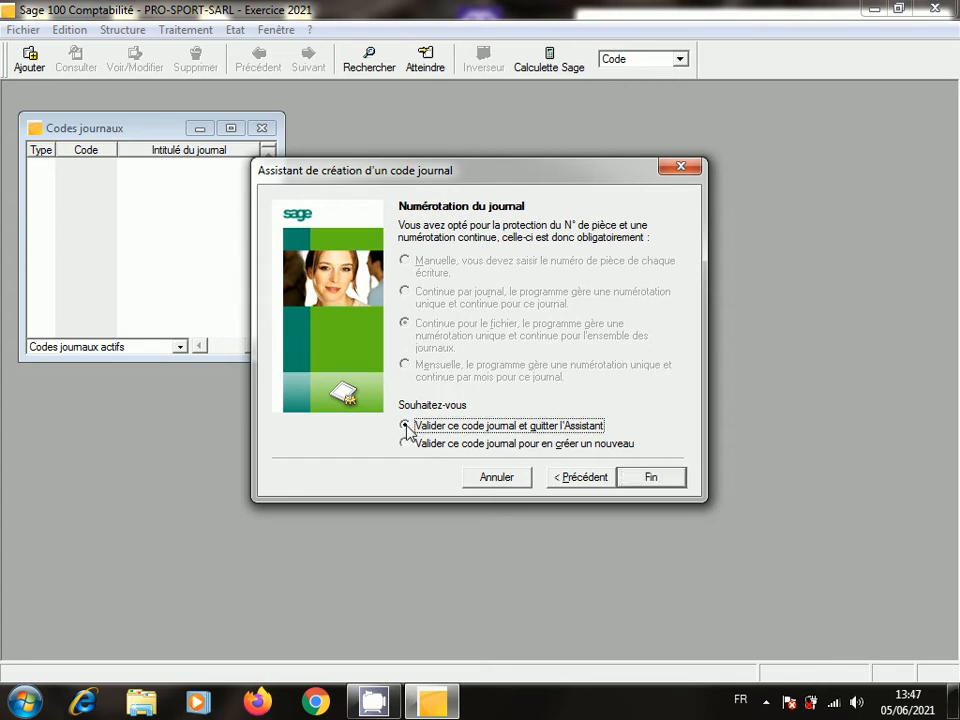
click(651, 478)
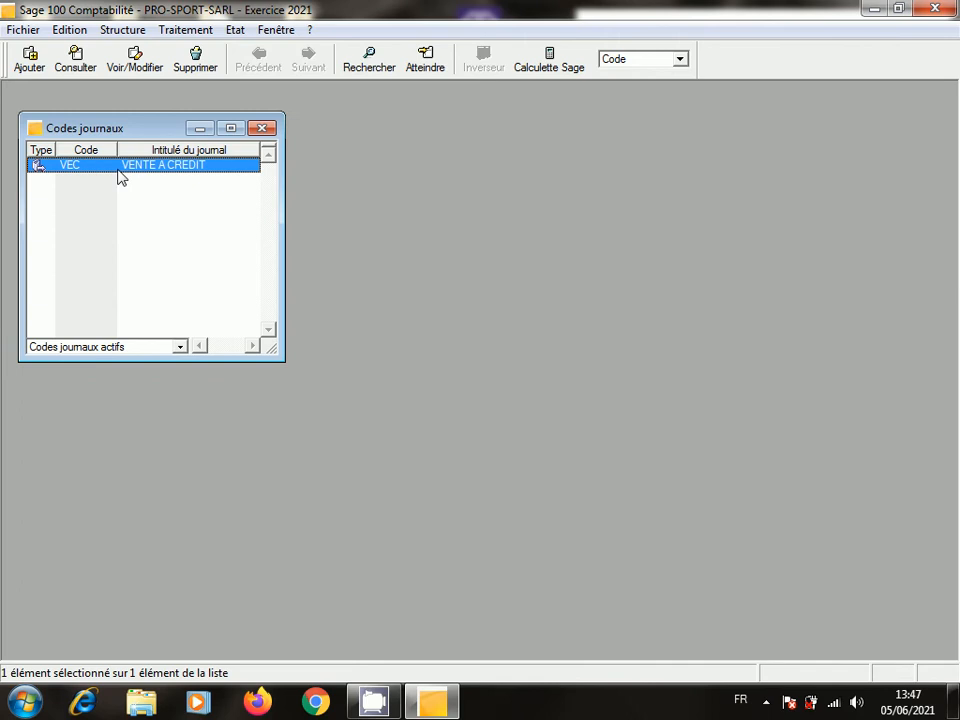
- Review the VEC journal's details, then close them and the journal codes list
double_click(118, 167)
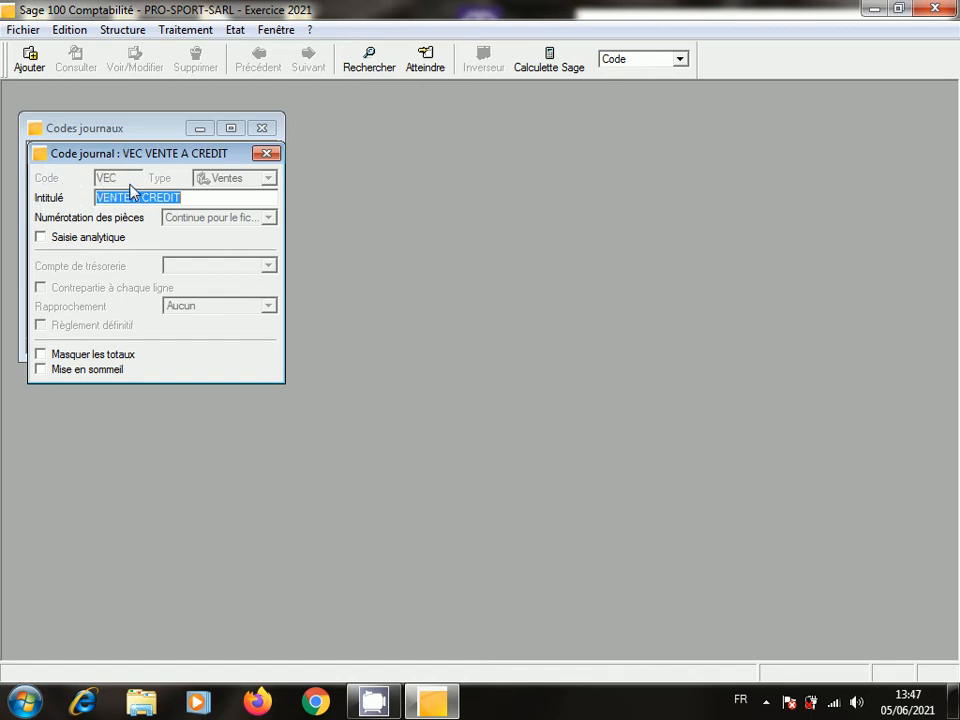
click(266, 153)
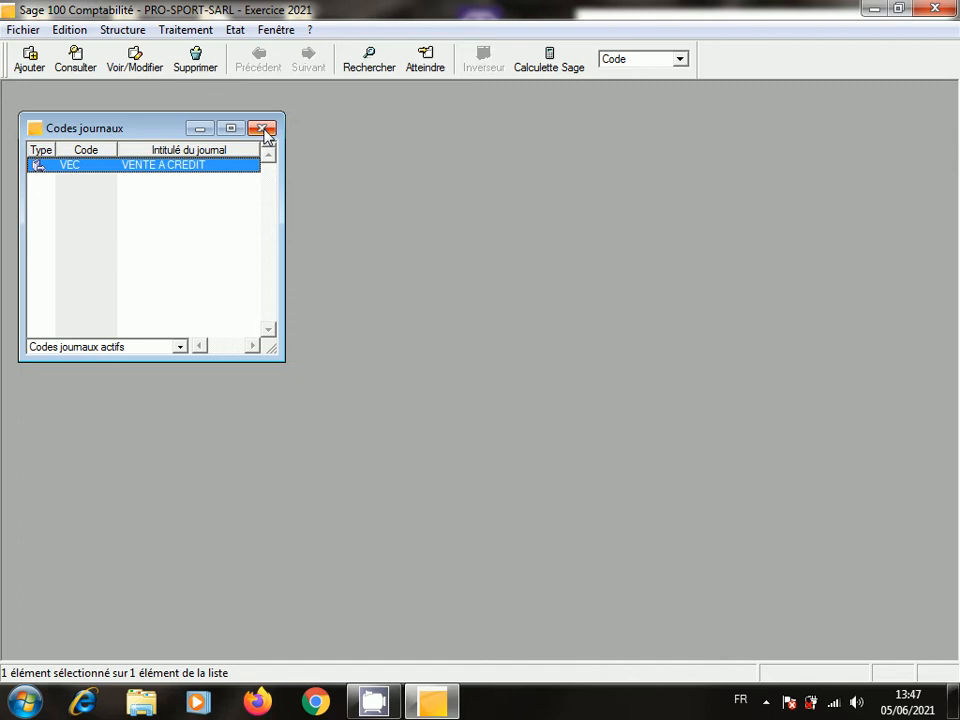
click(263, 129)
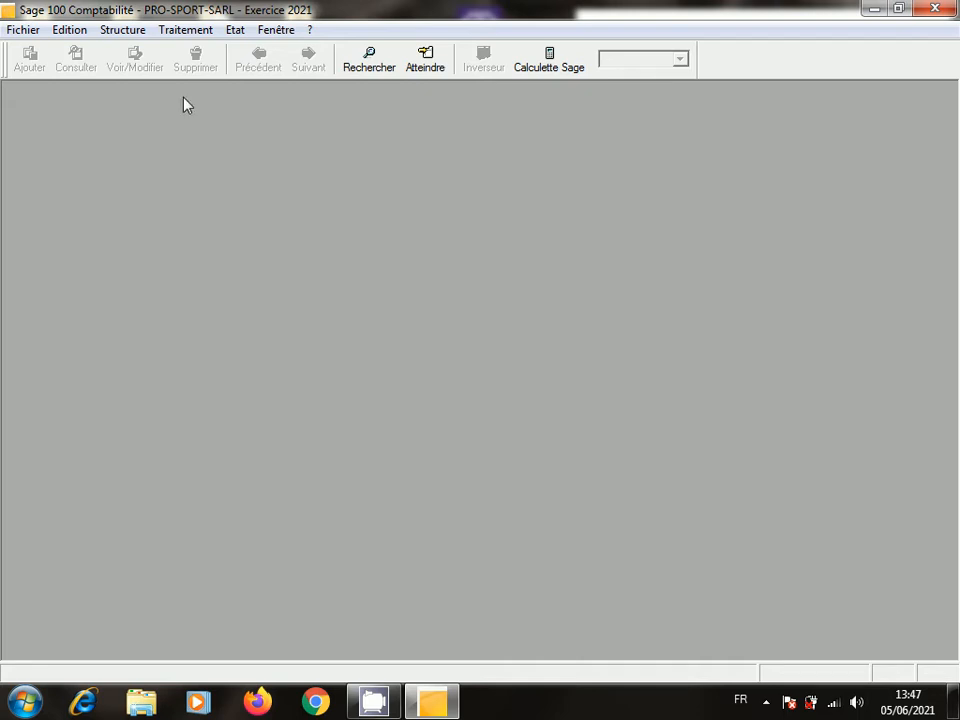
- Reopen Structure > Codes journaux and bring up the list's context menu
click(136, 31)
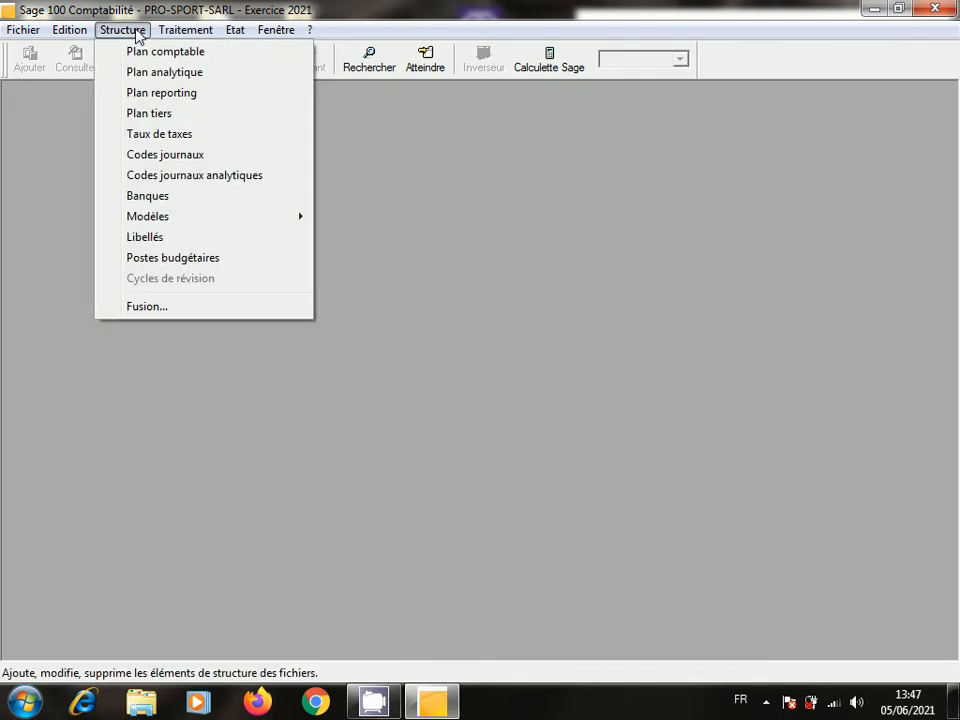
click(170, 158)
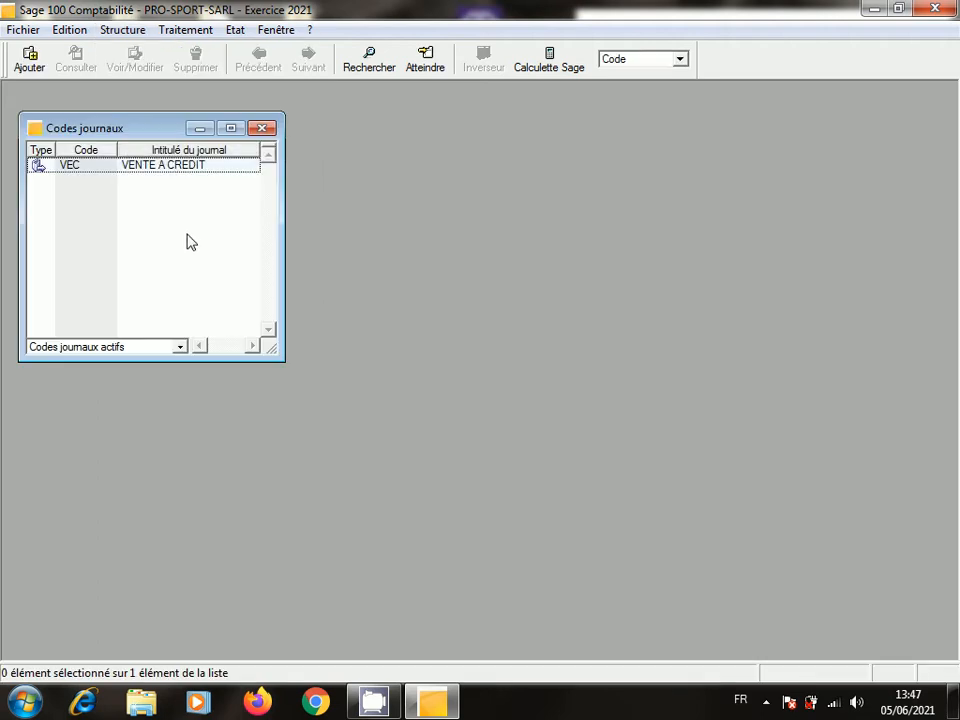
right_click(189, 240)
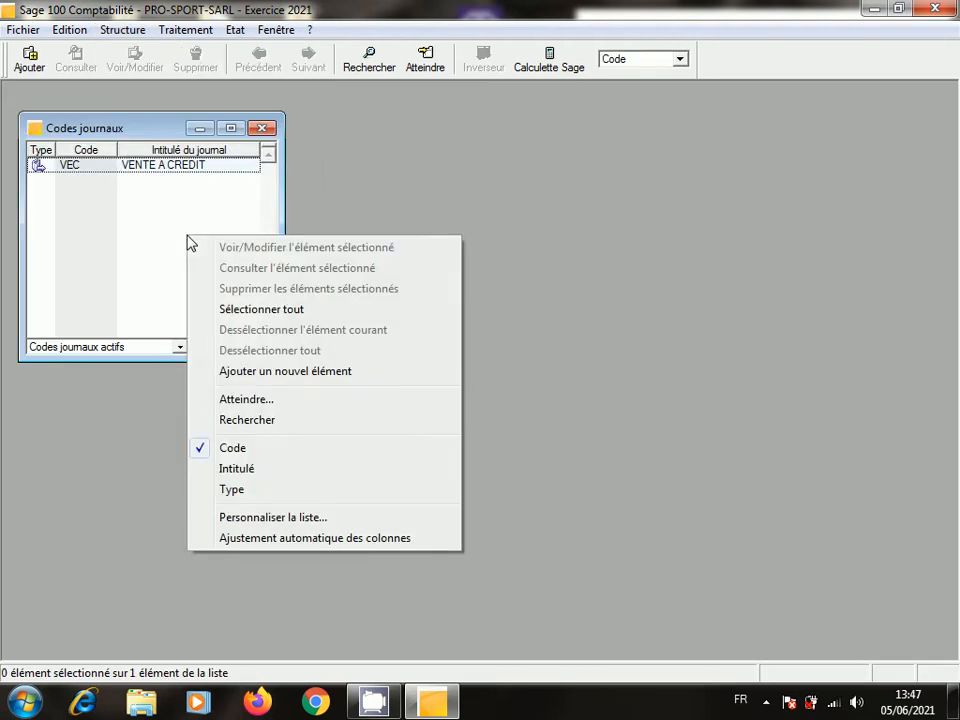
- Add an Achats journal with code ACC titled ACHAT AU COMPTANT and validate it
click(321, 372)
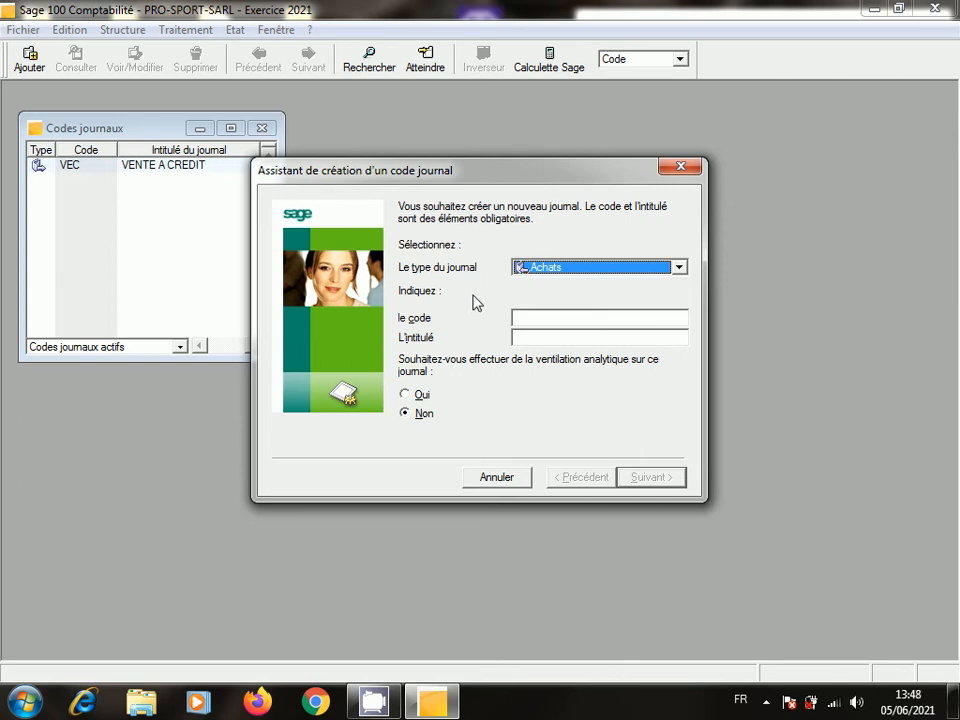
click(570, 317)
text(A)
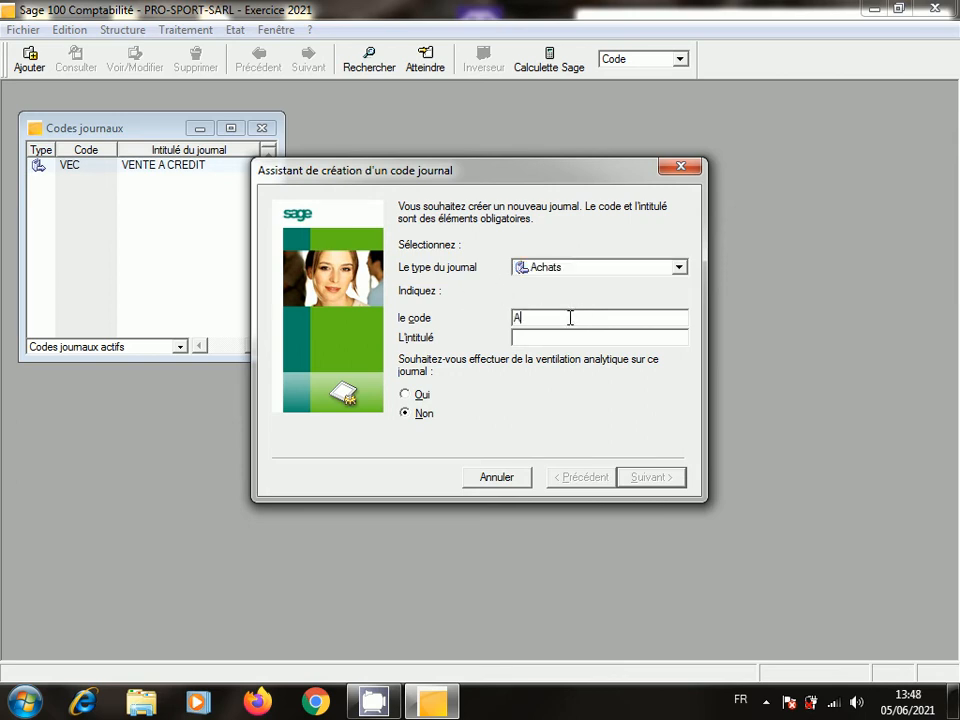
text(CC)
click(629, 336)
text(ACH)
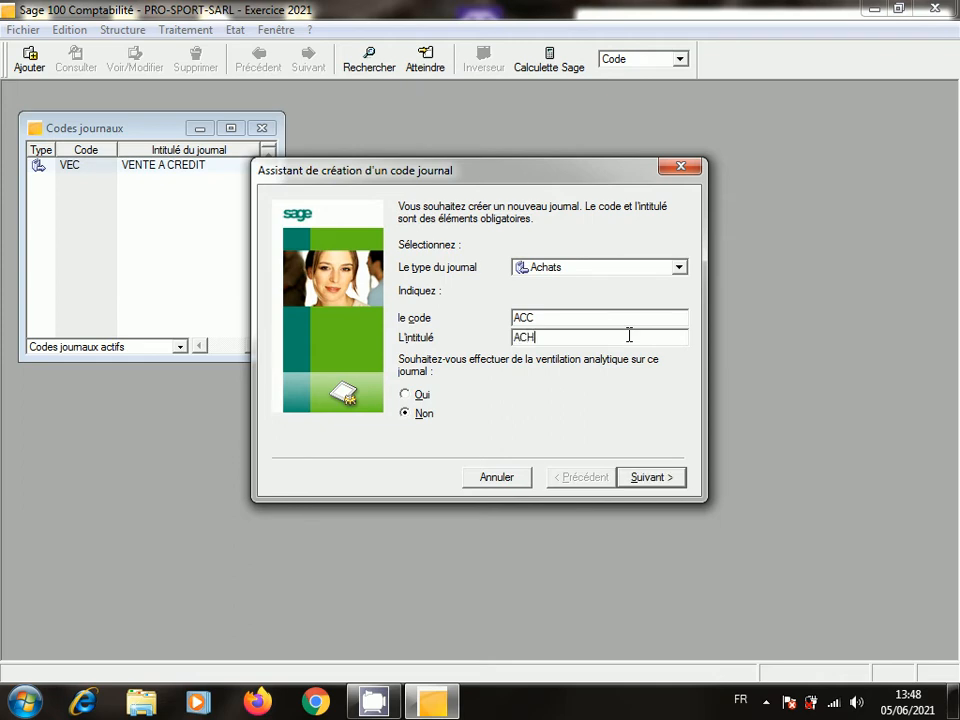
text(AT AU COMPTANT)
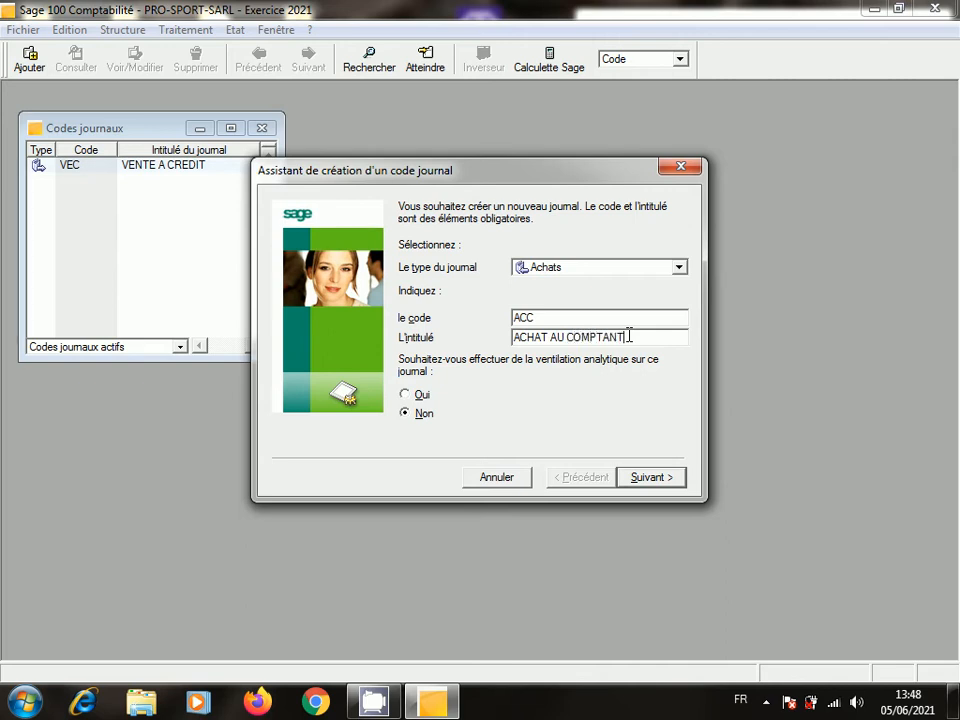
click(644, 481)
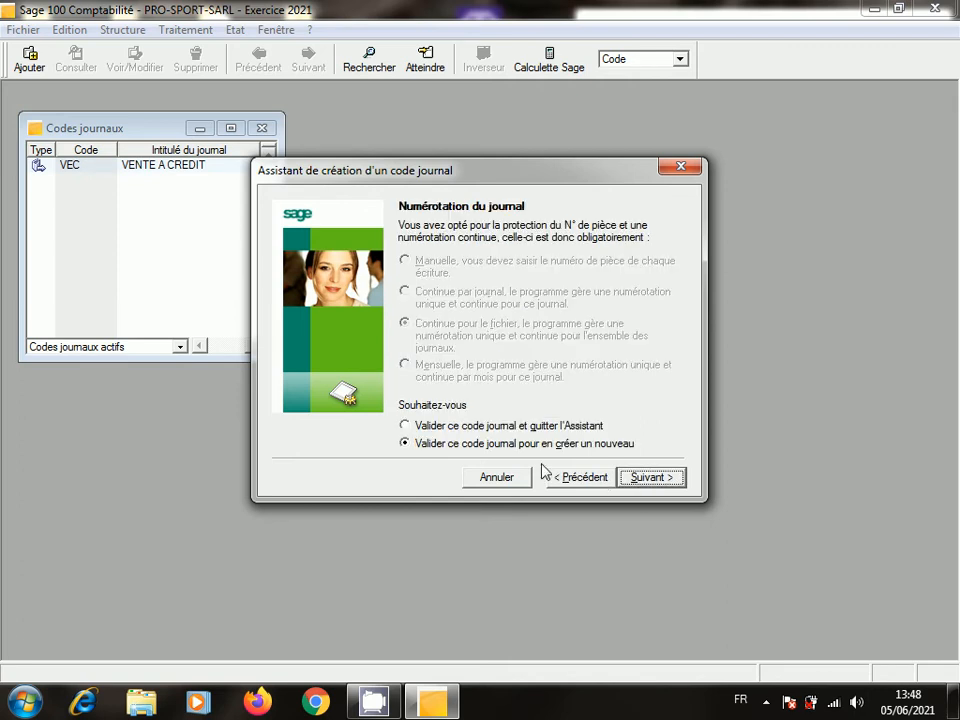
click(406, 426)
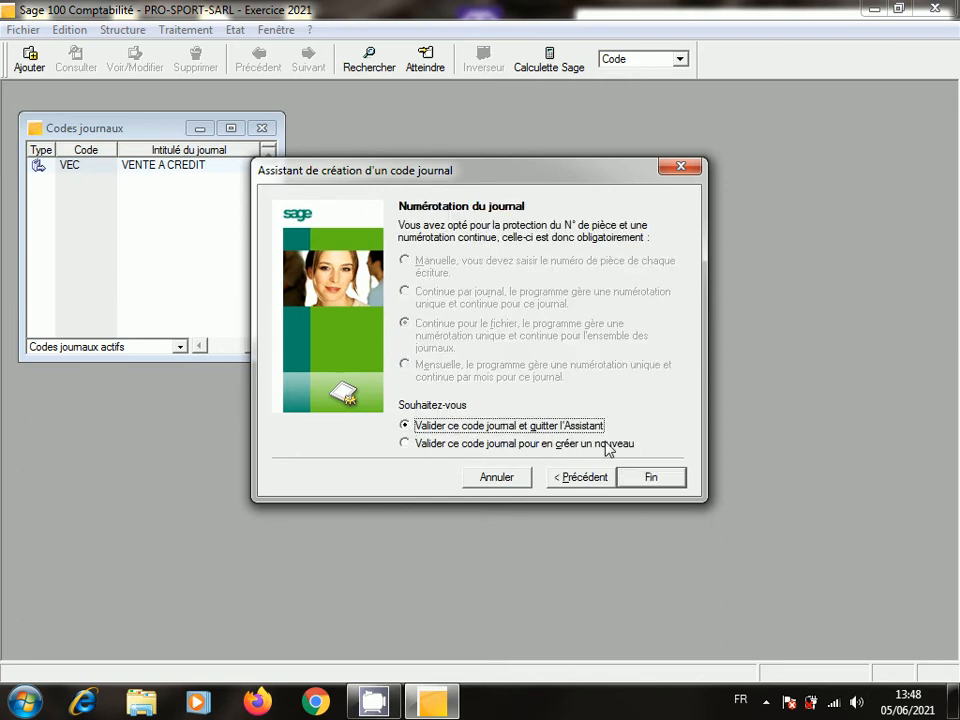
click(659, 480)
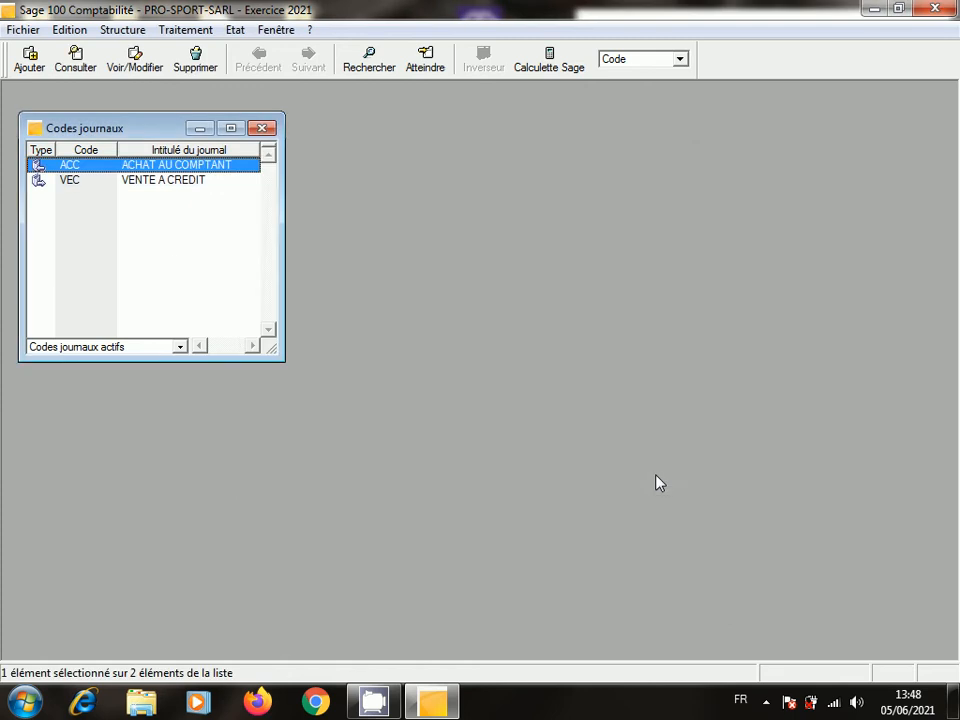
double_click(128, 166)
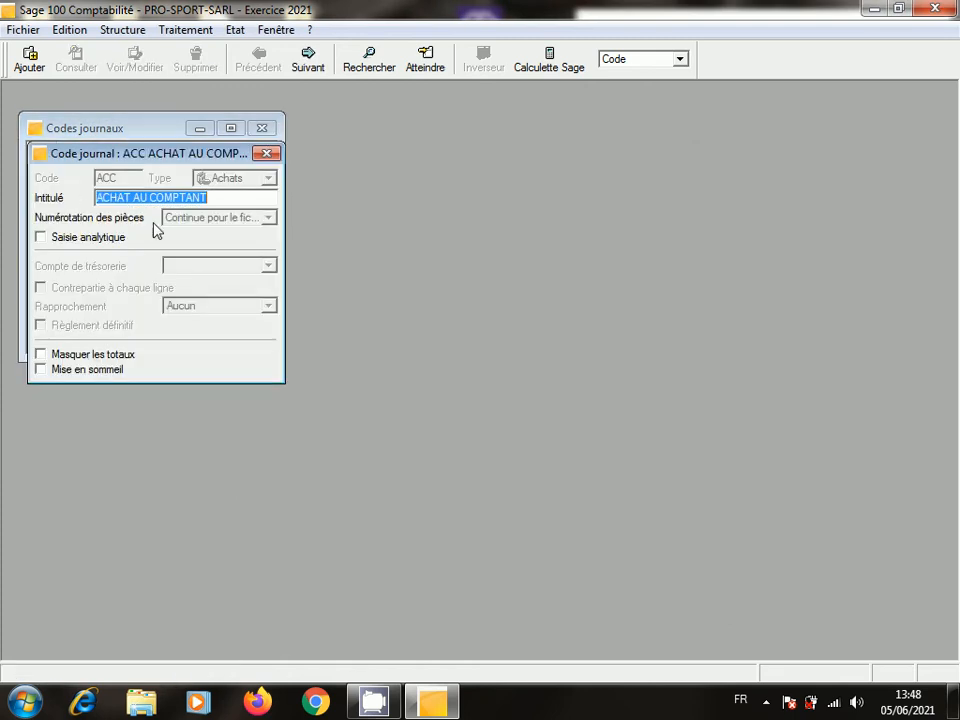
click(266, 154)
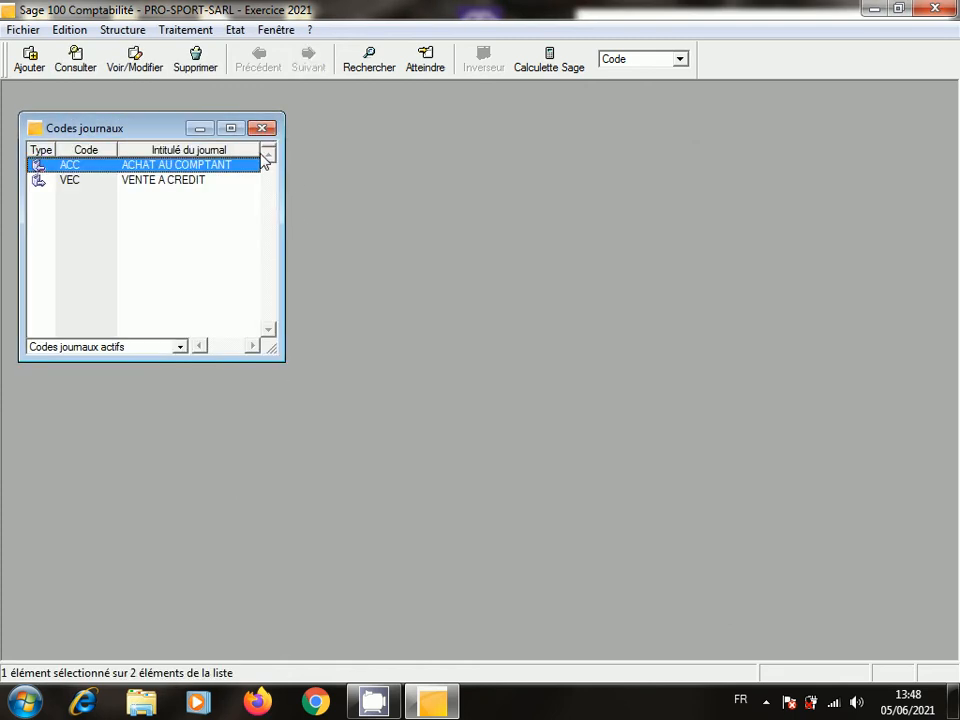
click(263, 128)
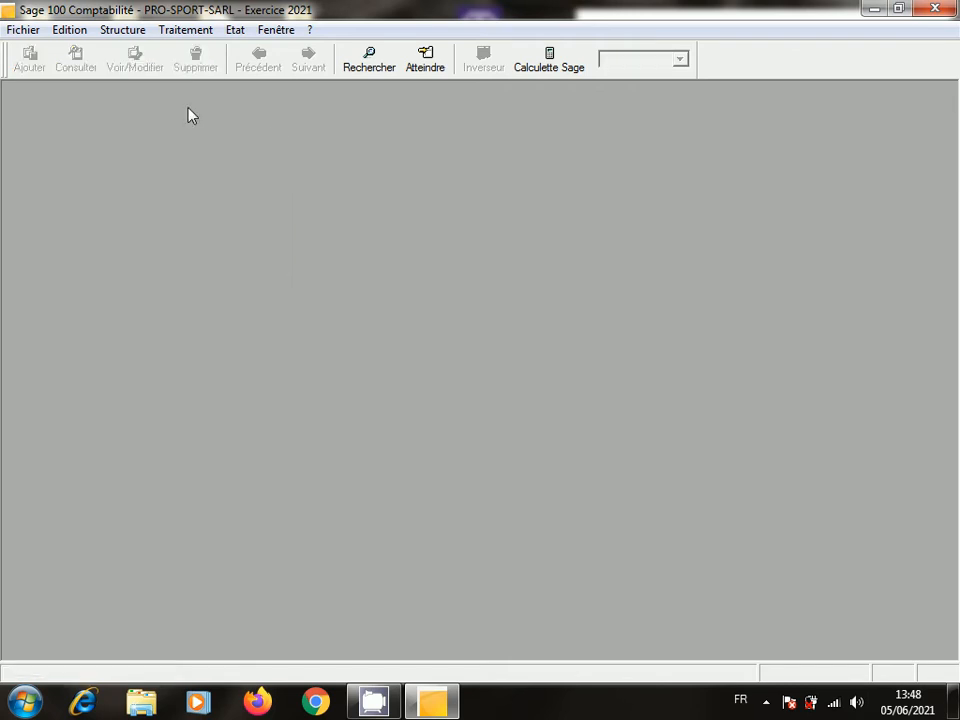
click(124, 31)
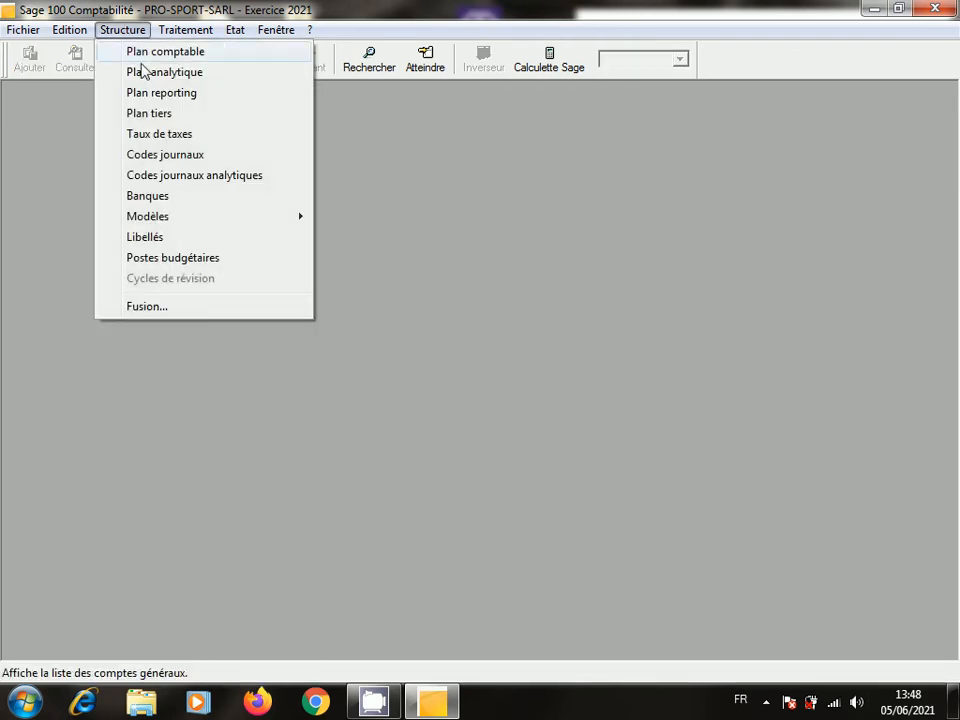
click(192, 158)
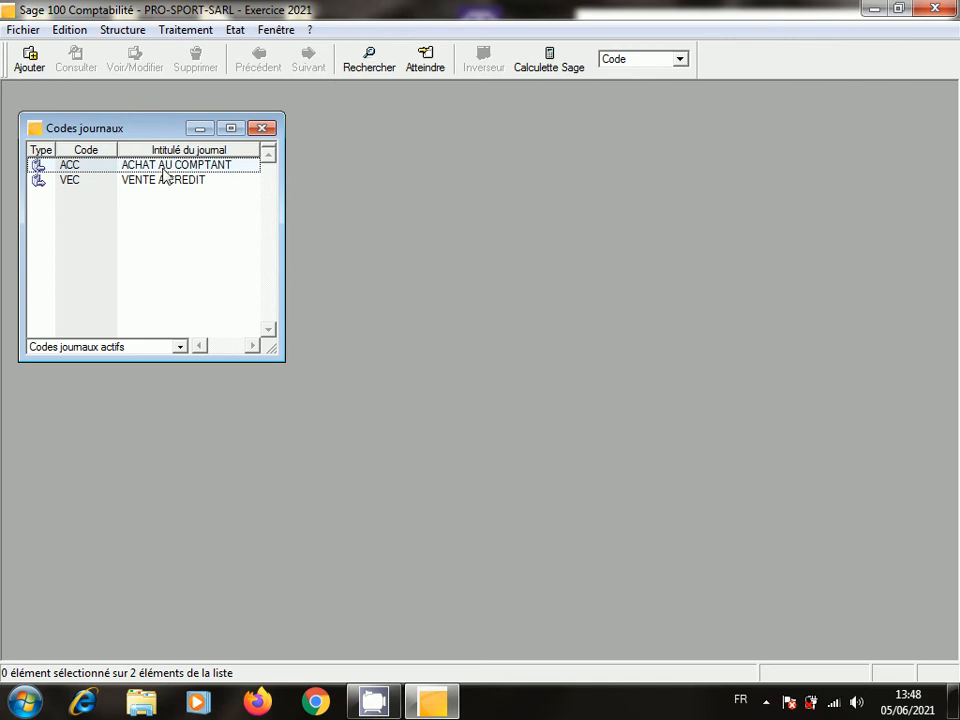
double_click(169, 168)
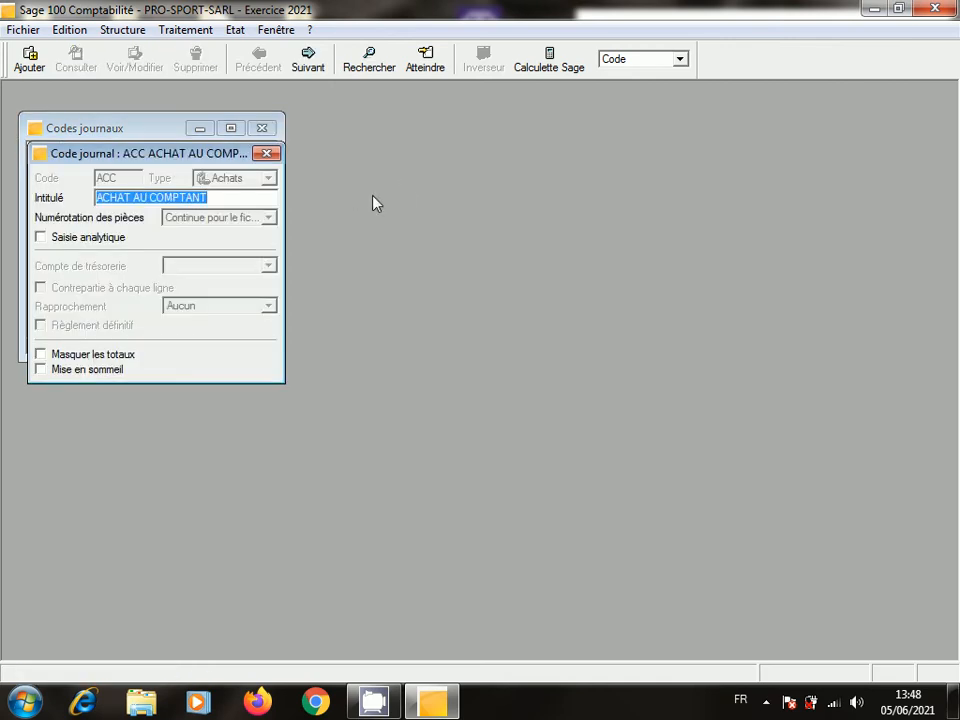
- Change the ACC journal's title to ACHAT A CREDIT
click(217, 198)
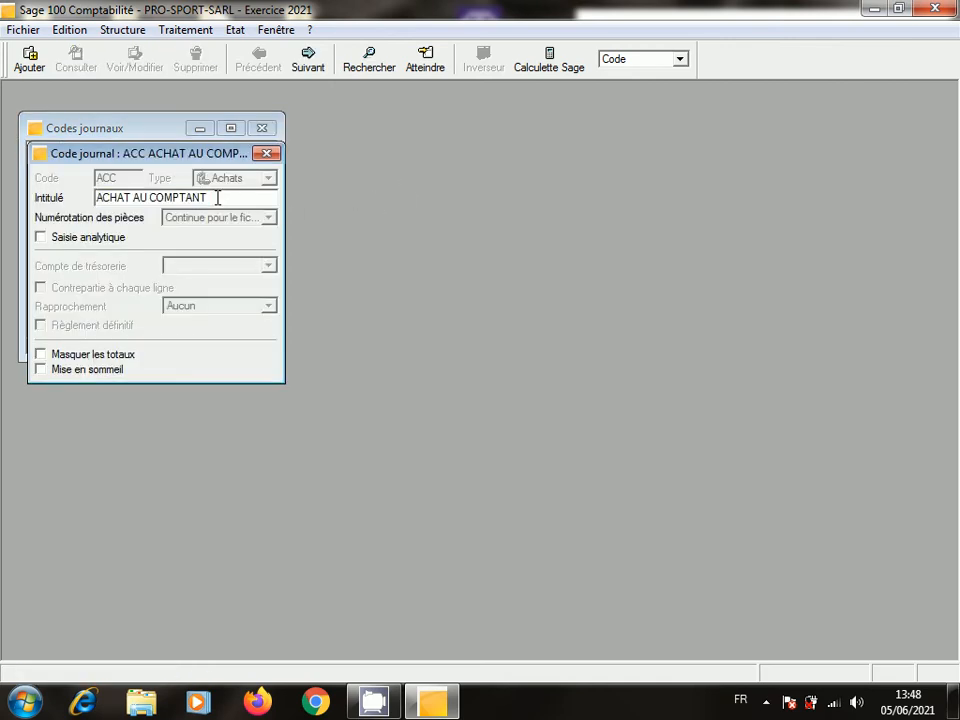
key(BackSpace)
key(BackSpace)
key(BackSpace)
key(BackSpace)
key(BackSpace)
key(BackSpace)
key(BackSpace)
key(BackSpace)
key(BackSpace)
key(BackSpace)
text(8)
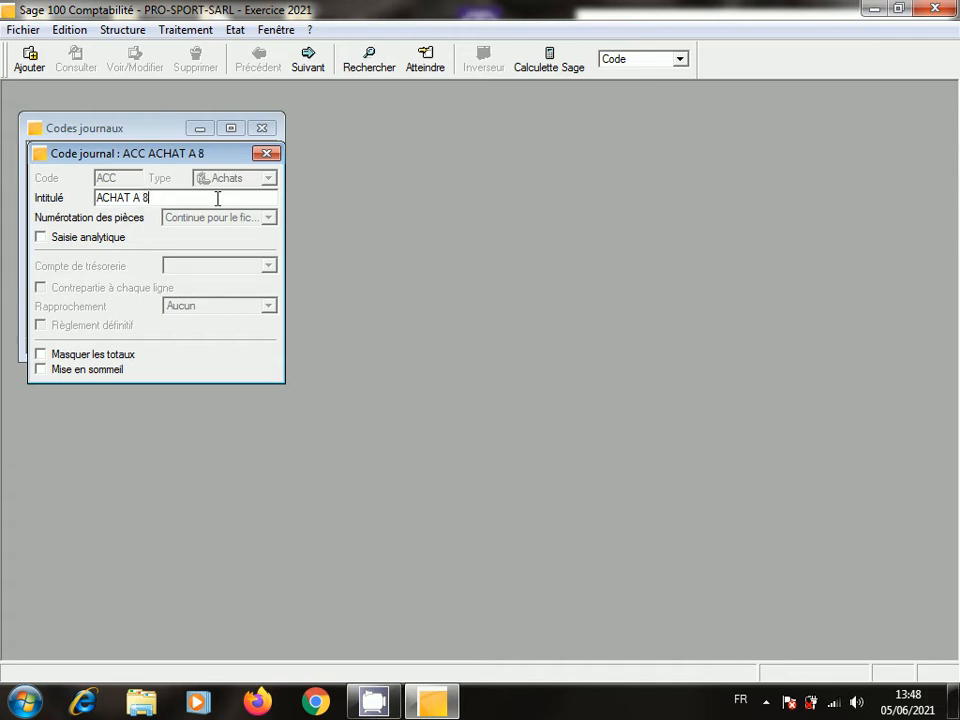
key(BackSpace)
text(CREDIT)
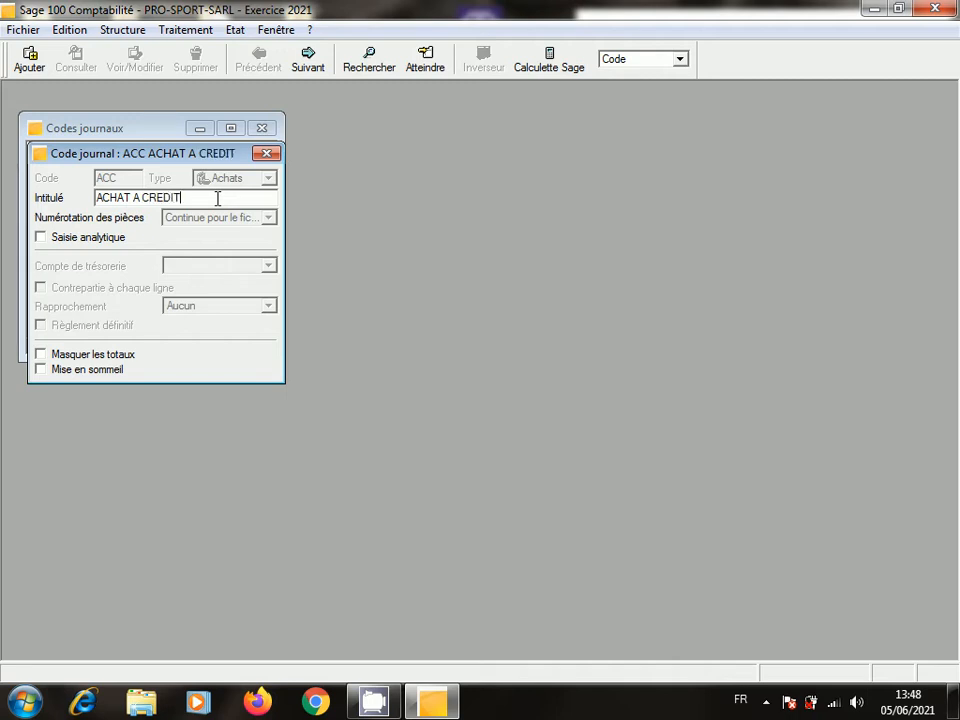
click(263, 154)
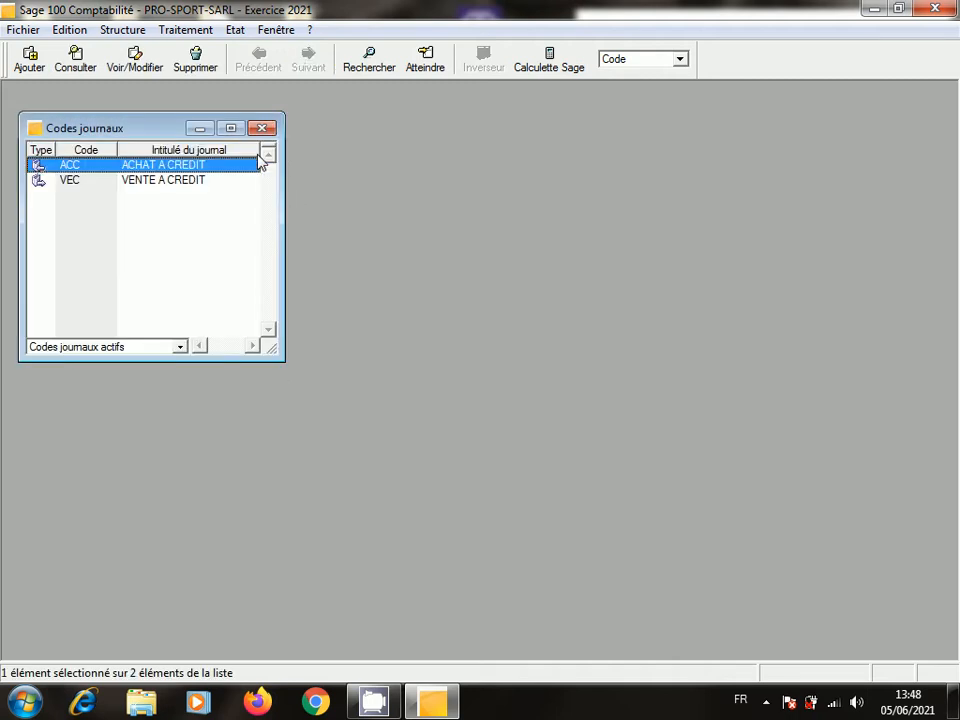
- Reopen the ACC journal to verify the new title, then close it and the journal codes list
double_click(165, 164)
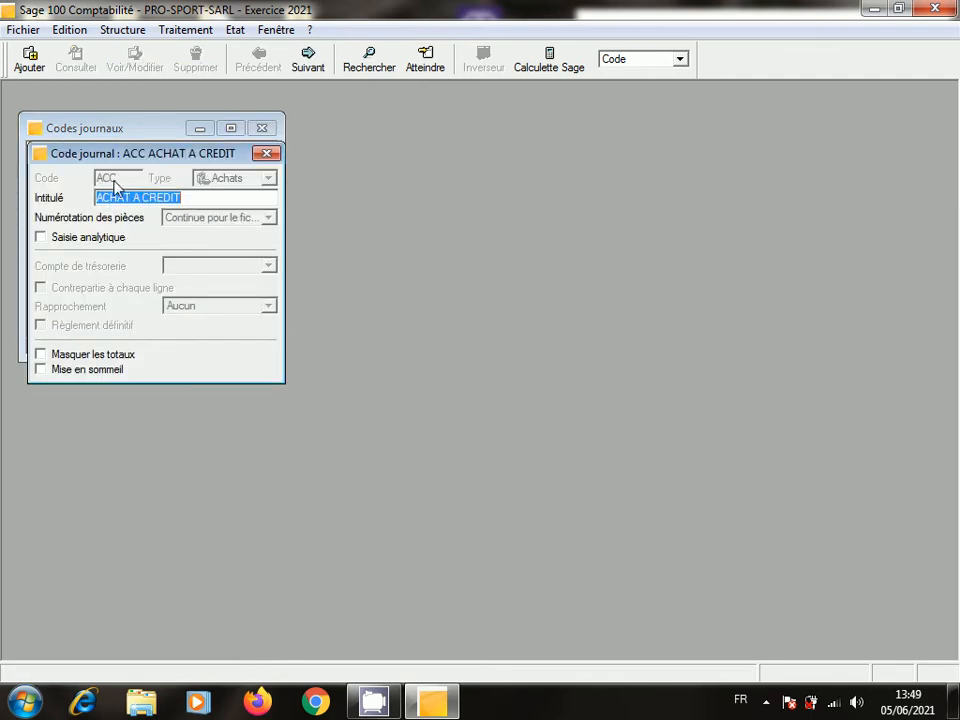
click(267, 154)
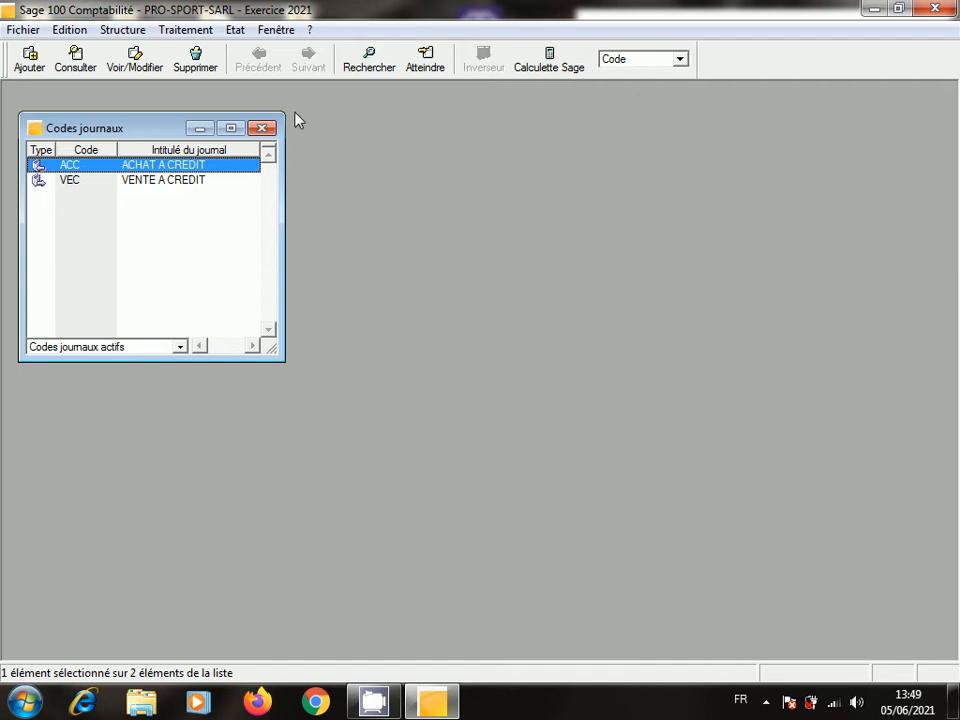
click(262, 128)
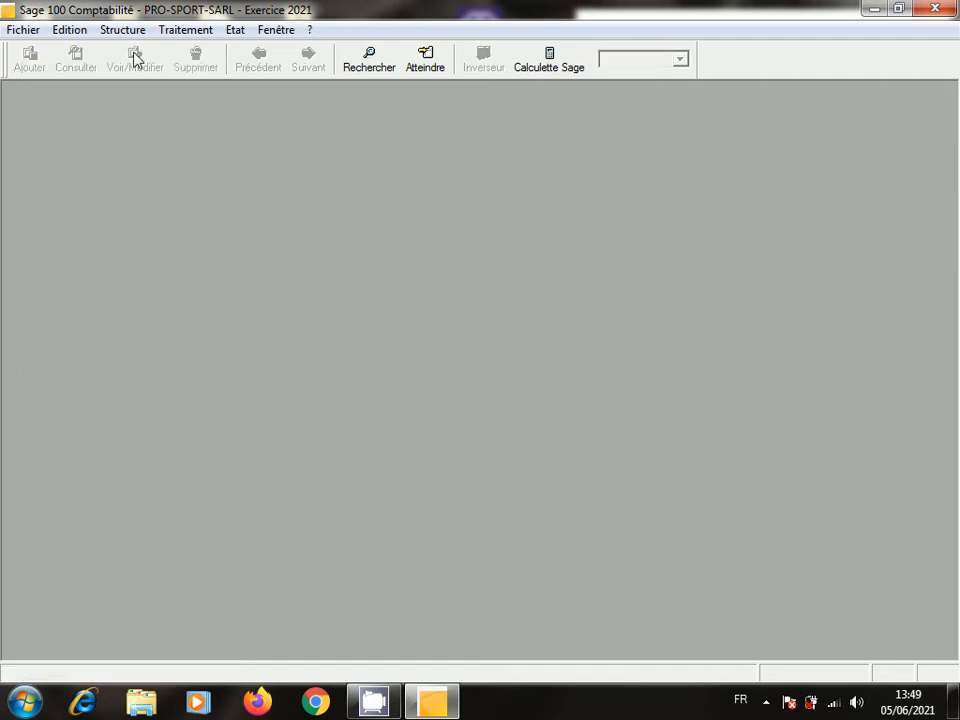
- Open the chart of accounts and start a new general account
click(112, 30)
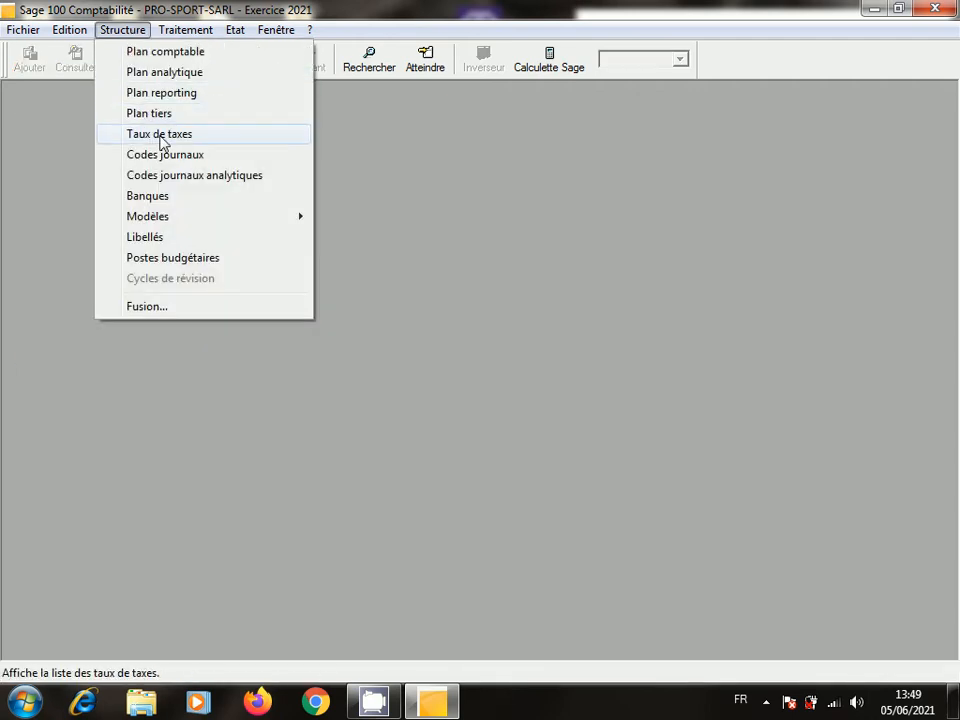
click(170, 55)
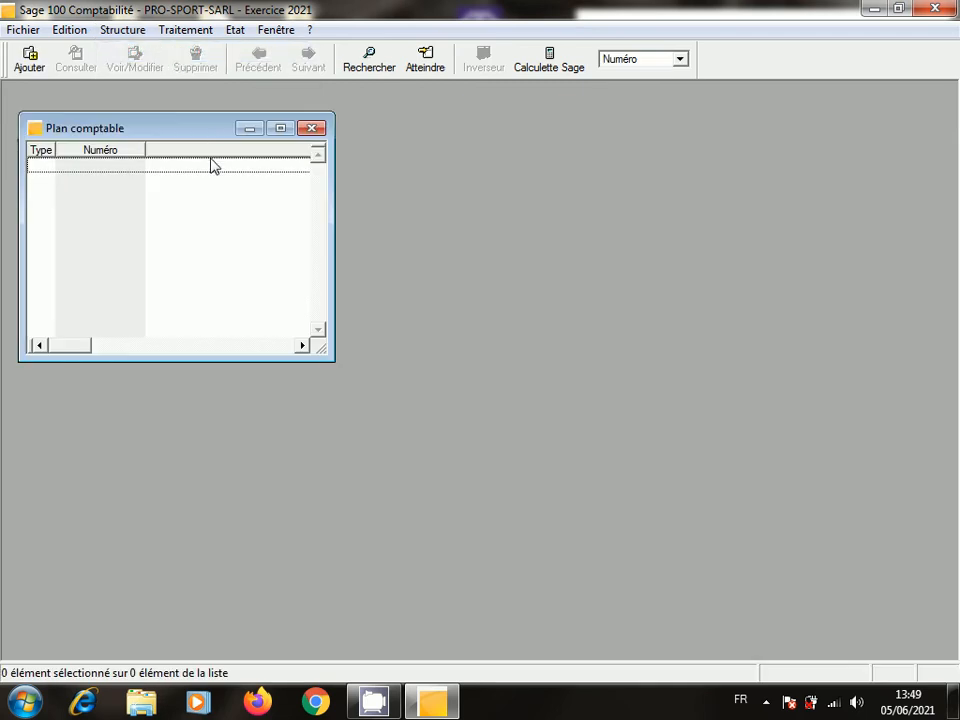
right_click(195, 209)
click(347, 347)
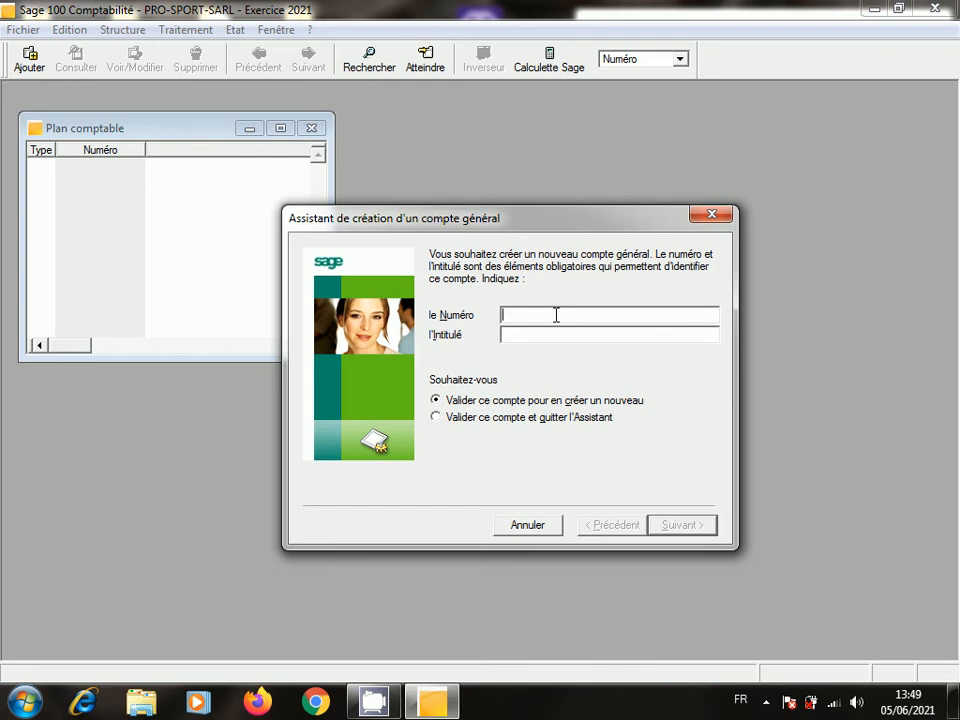
- Enter account number 5141BP named BANQUE POPULAIRE and finish the wizard
text(5141BP)
click(528, 333)
text(BA)
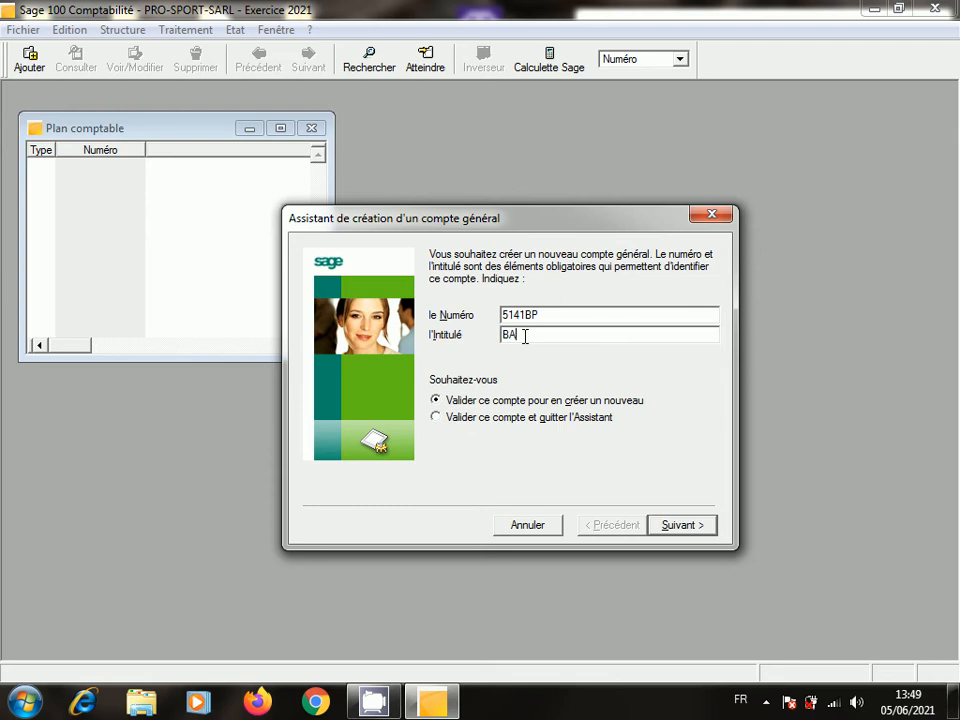
text(NQ)
text(UE B)
key(BackSpace)
key(BackSpace)
text(POPULAIRE)
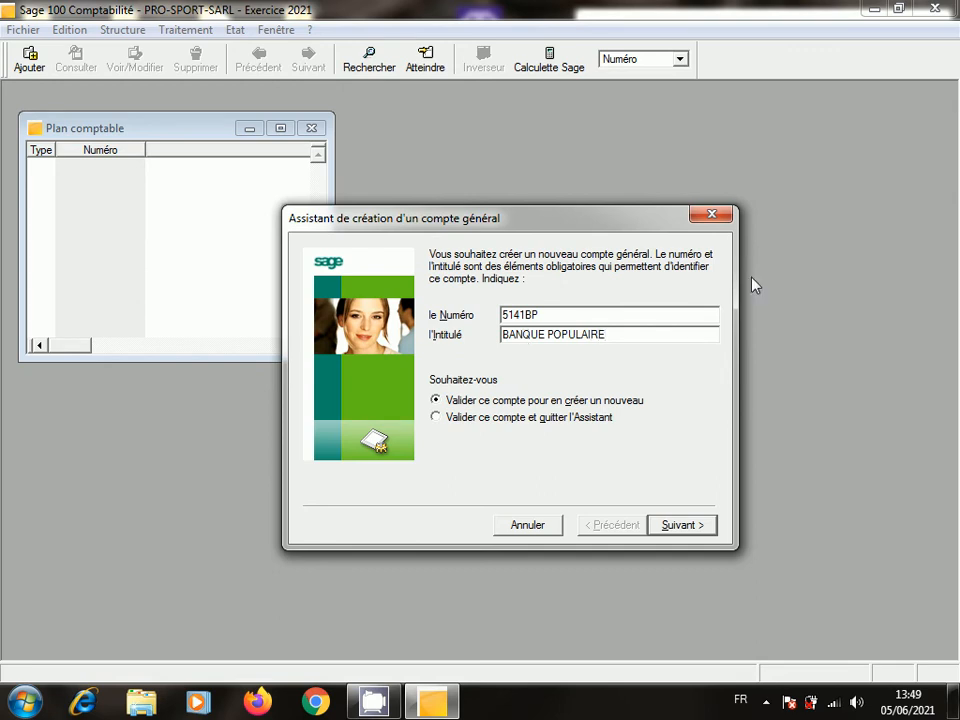
click(437, 417)
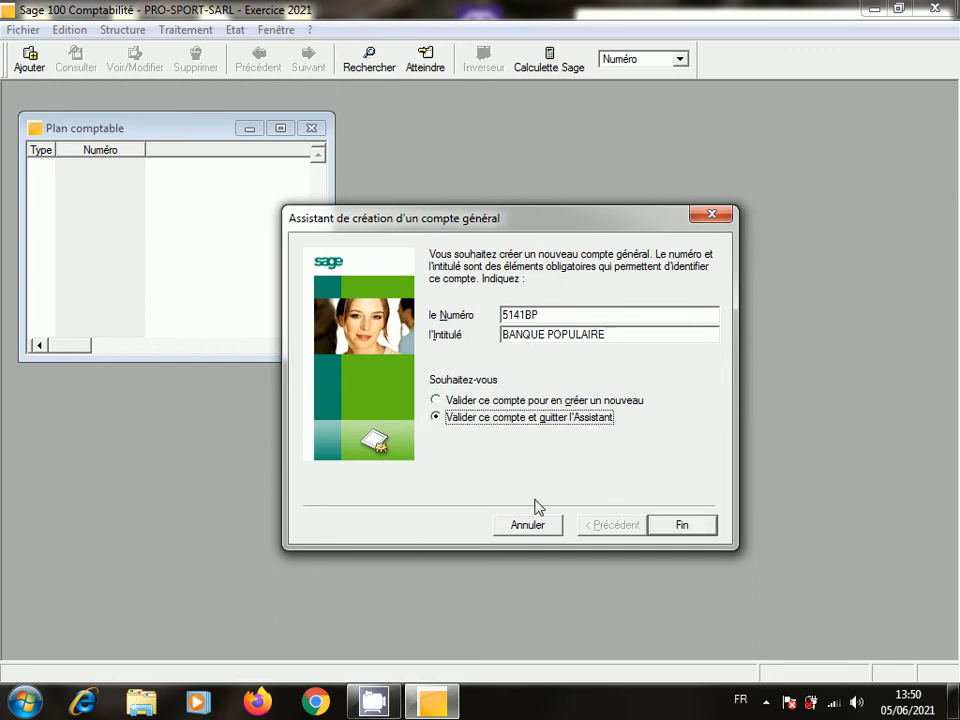
click(689, 527)
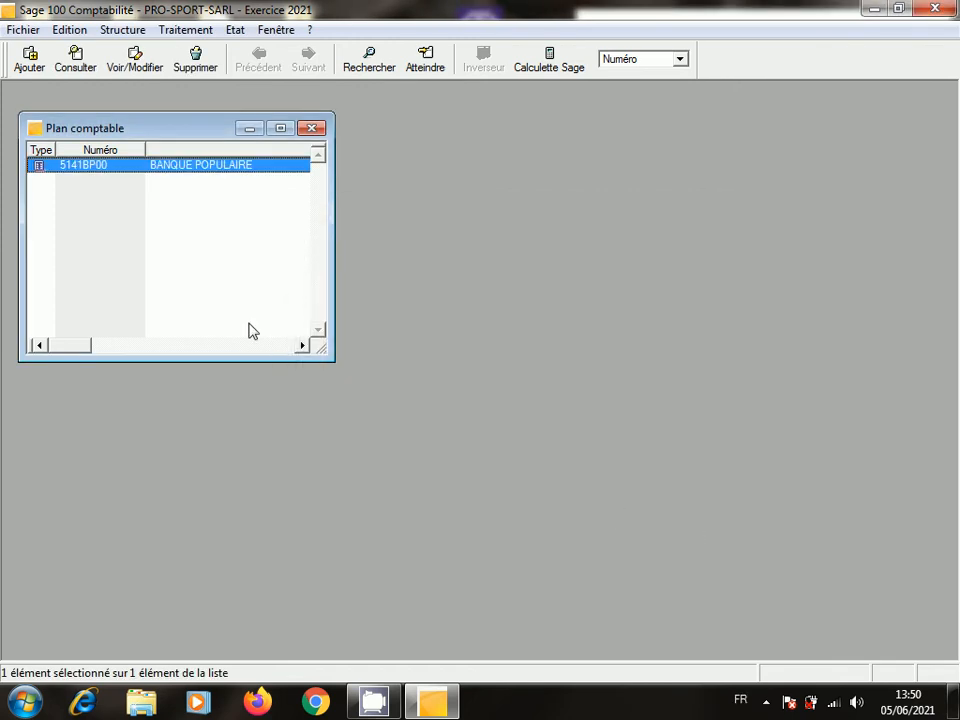
- Inspect account 5141BP00 BANQUE POPULAIRE, then close it and the chart of accounts
double_click(172, 168)
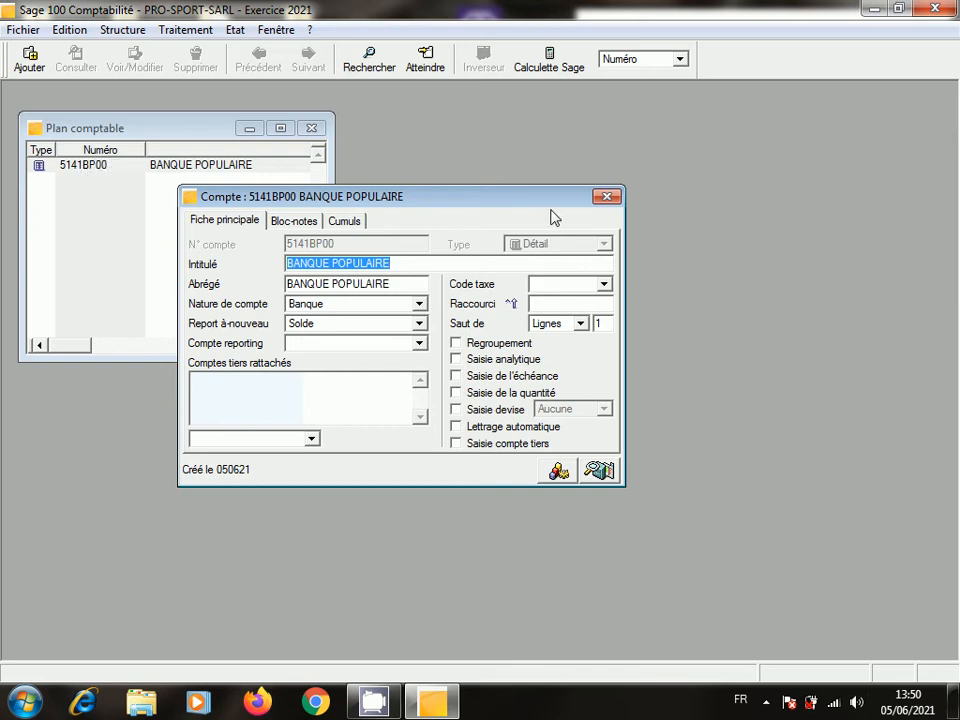
click(606, 196)
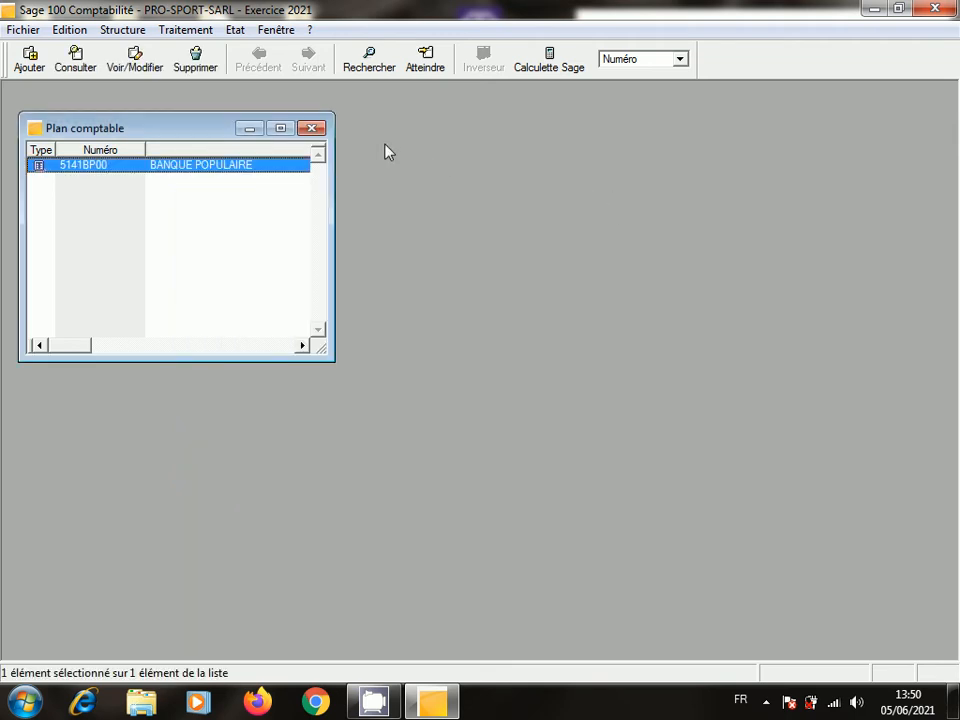
click(313, 130)
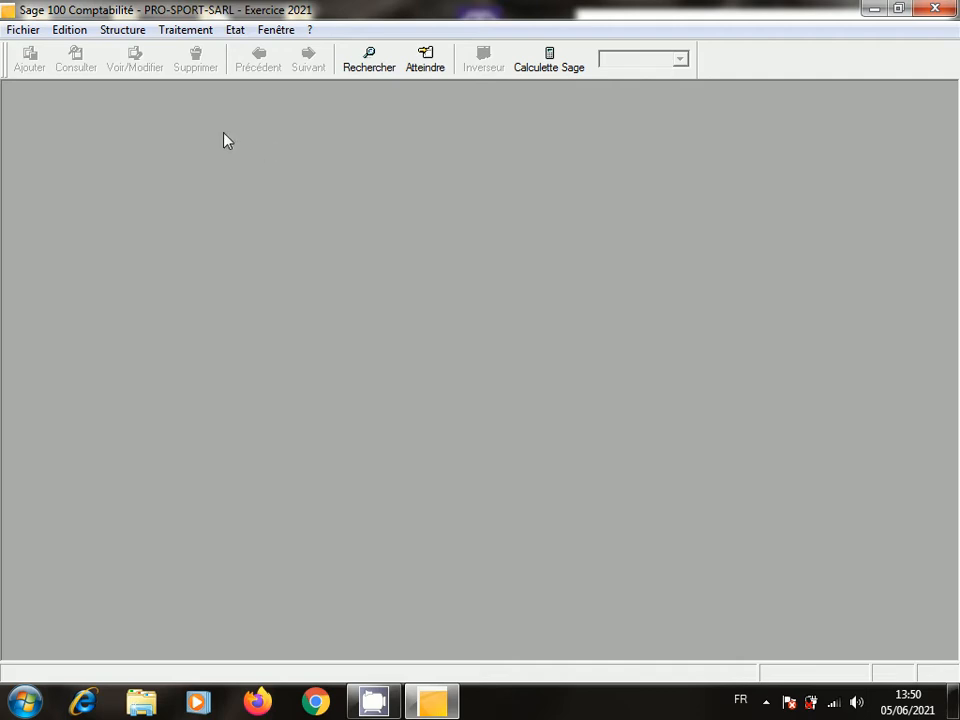
- Open the January 2021 ACHAT A CREDIT journal from the entry journals list and maximize it
click(128, 31)
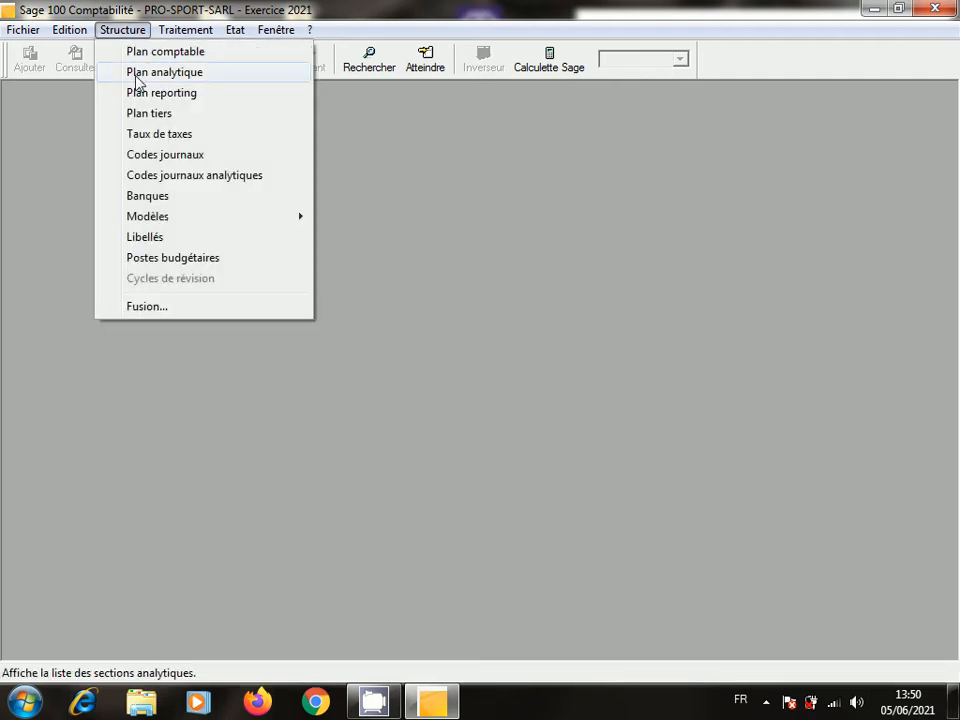
mouse_move(172, 29)
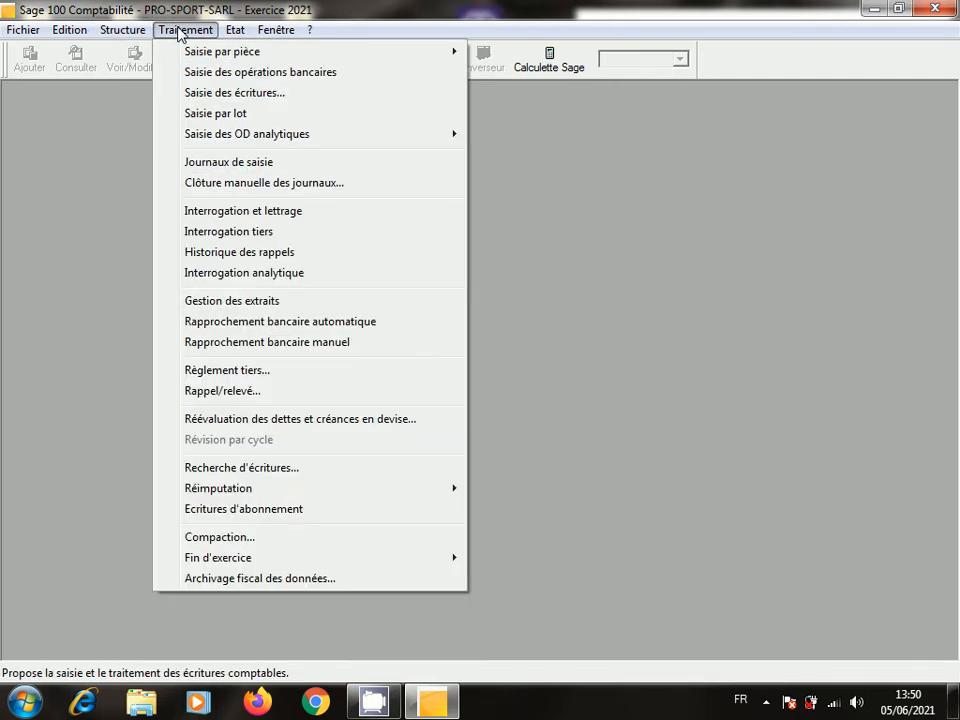
click(252, 163)
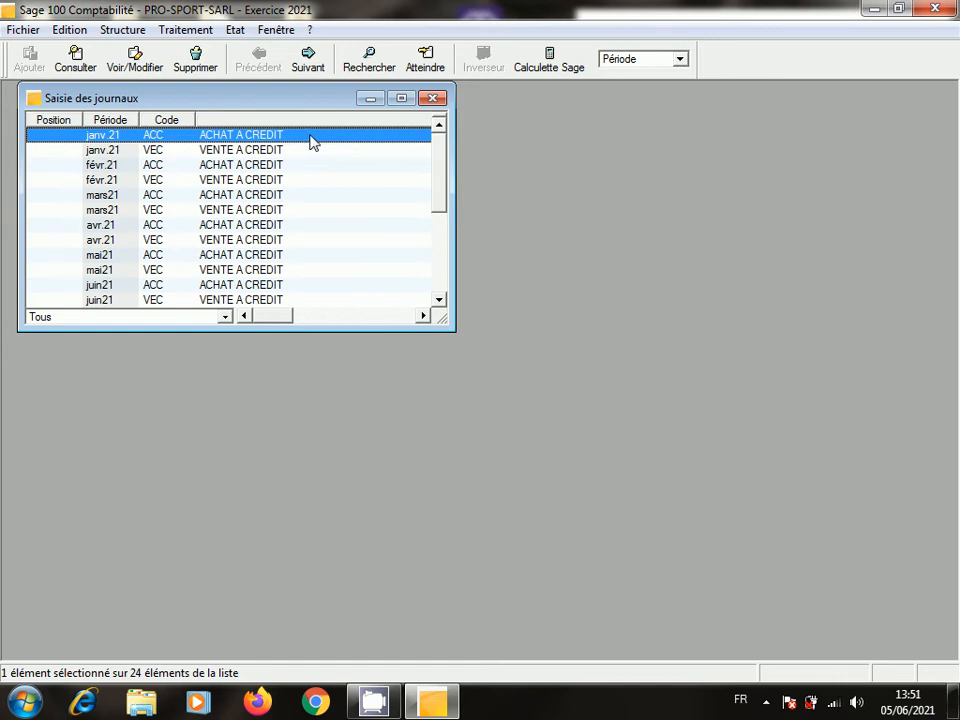
double_click(240, 143)
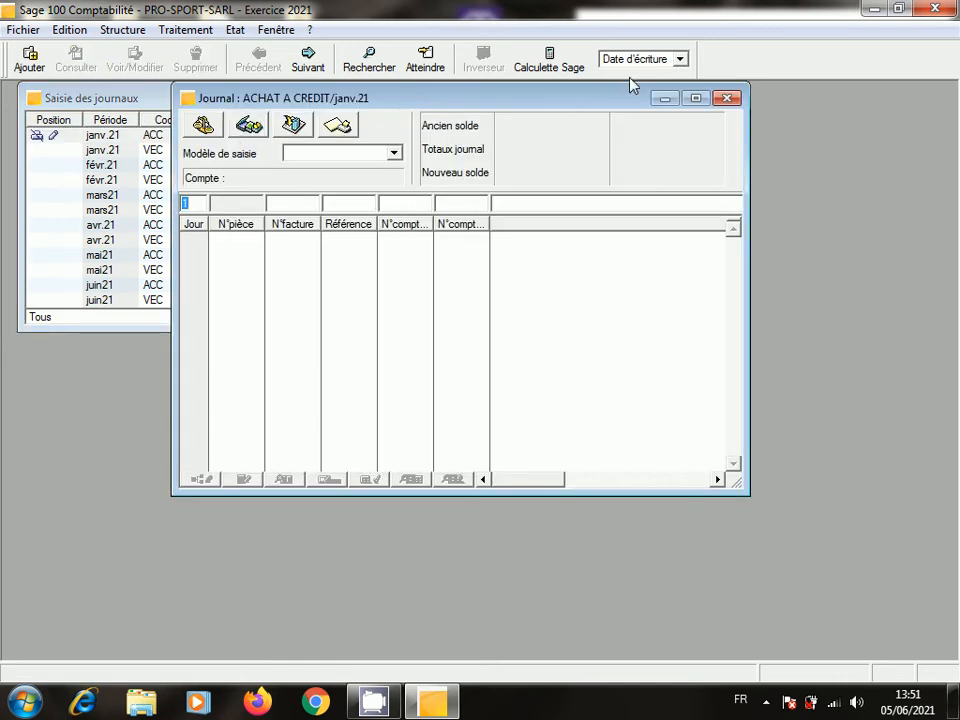
click(697, 98)
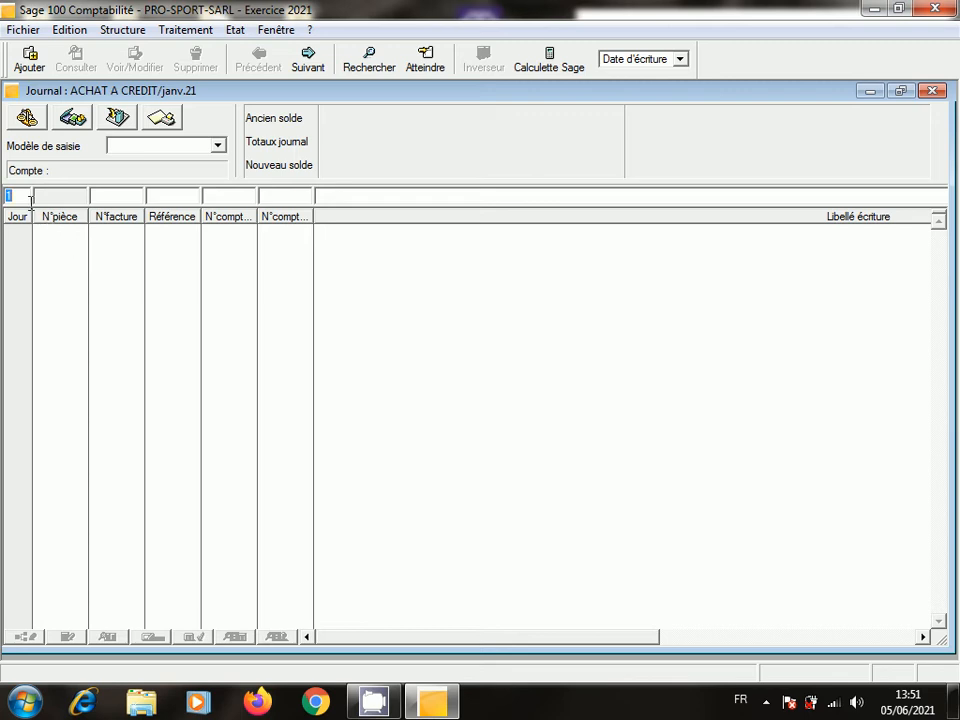
- Start a day-25 line for invoice F17, then clear the account number and close the journal
text(25)
click(116, 193)
text(F17)
click(238, 195)
text(6)
text(11)
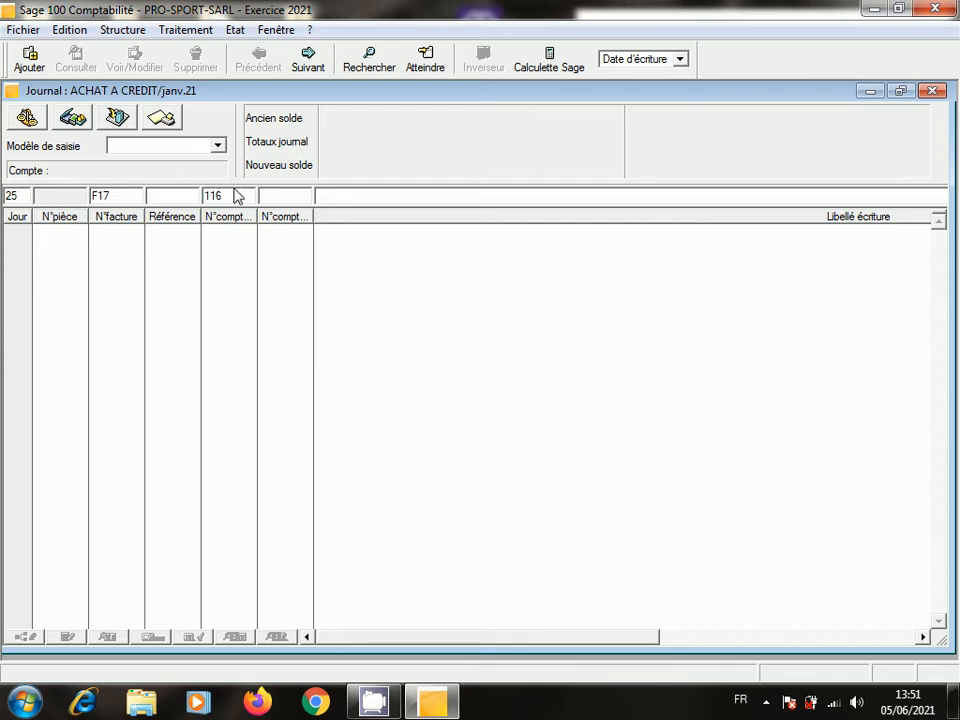
drag(234, 196, 203, 192)
key(BackSpace)
click(931, 91)
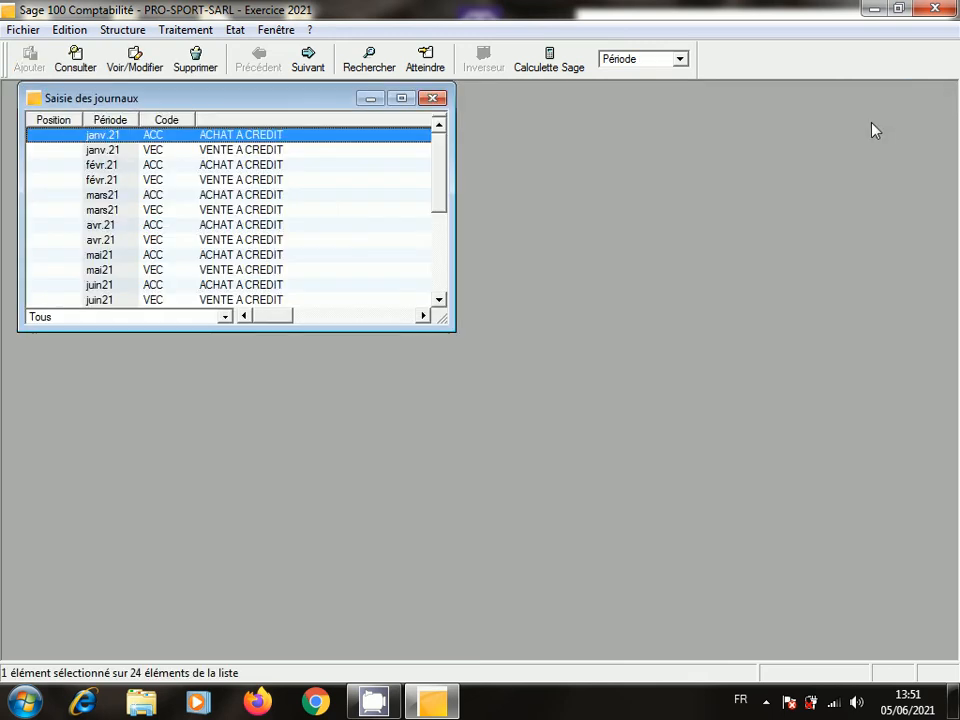
- Close the journal list and start a new general account from the chart of accounts
click(433, 97)
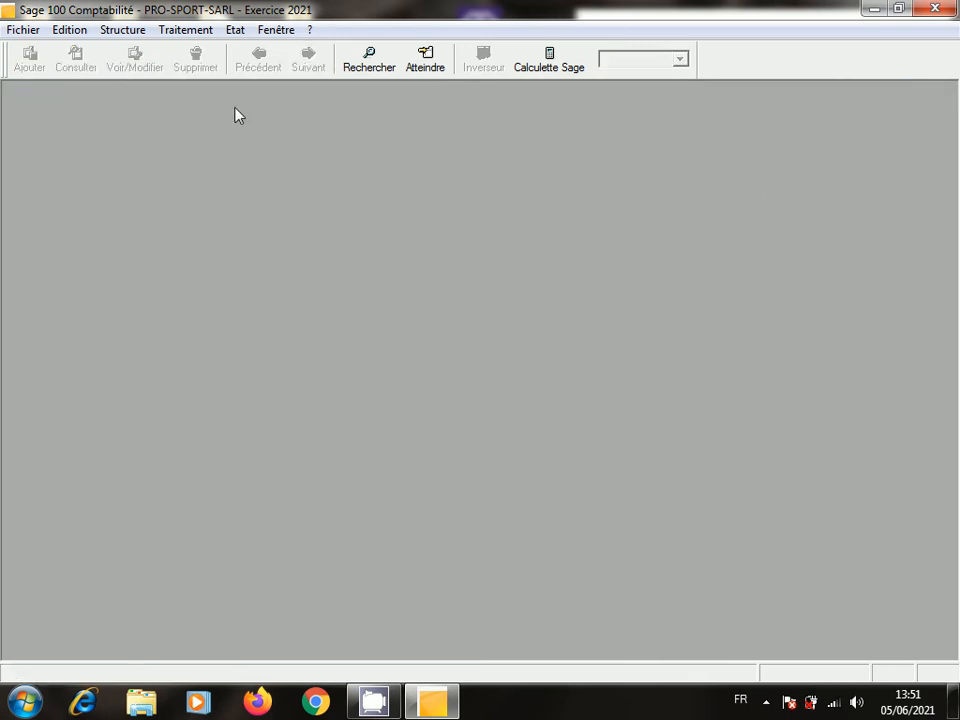
click(112, 32)
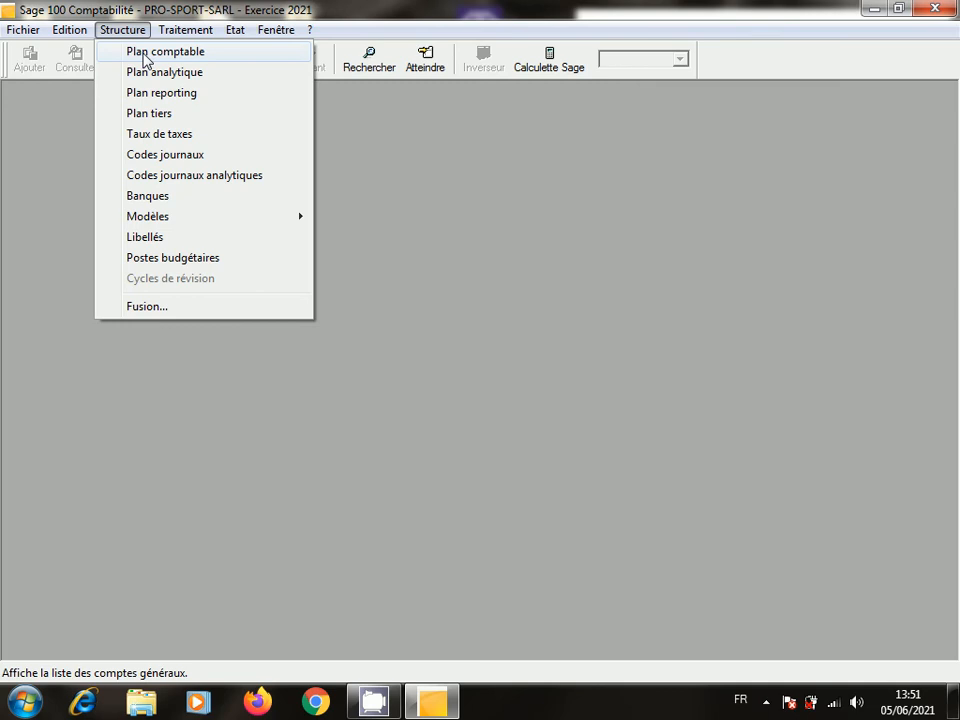
click(145, 60)
right_click(202, 238)
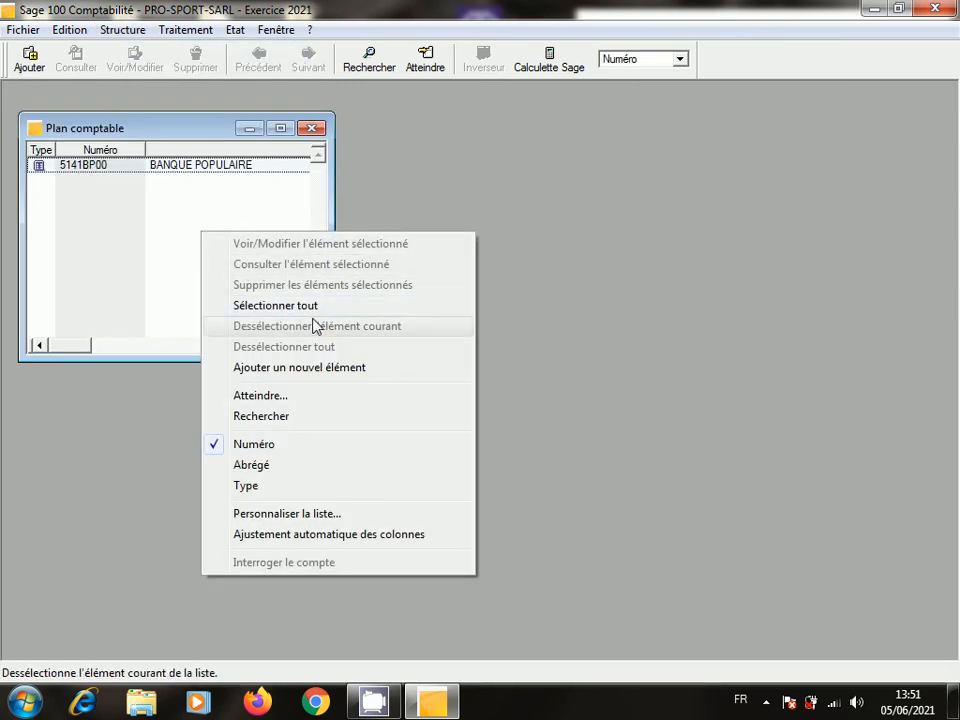
click(326, 369)
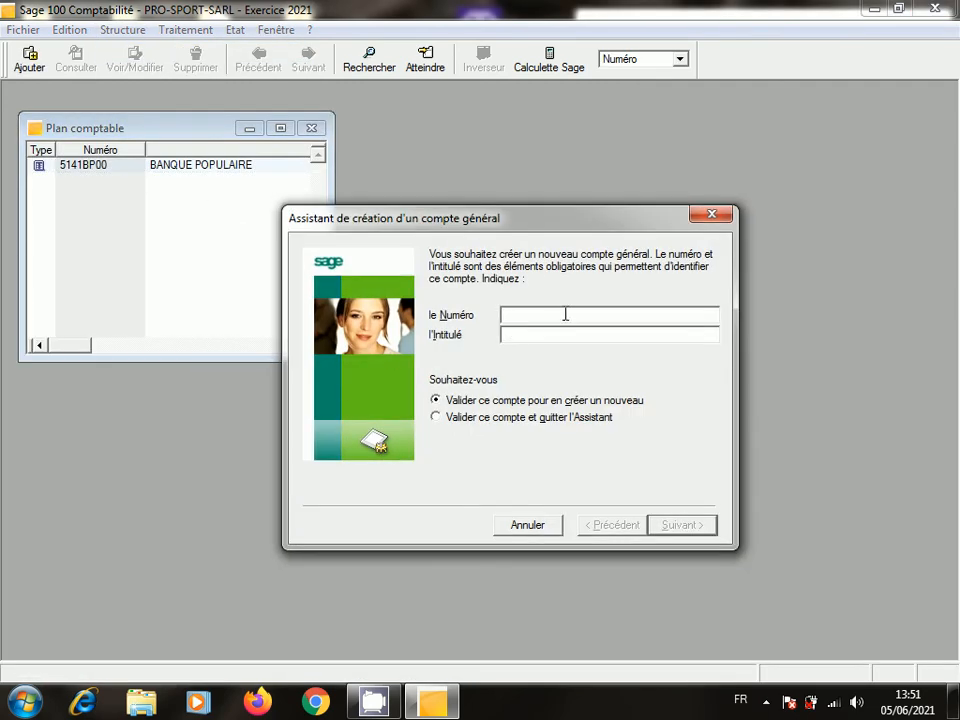
- Create account 61110000 titled ACHAT DE MARCHANDISE
text(6)
key(Left)
text(1)
key(BackSpace)
click(570, 309)
text(1110000)
click(560, 336)
text(ACHAT)
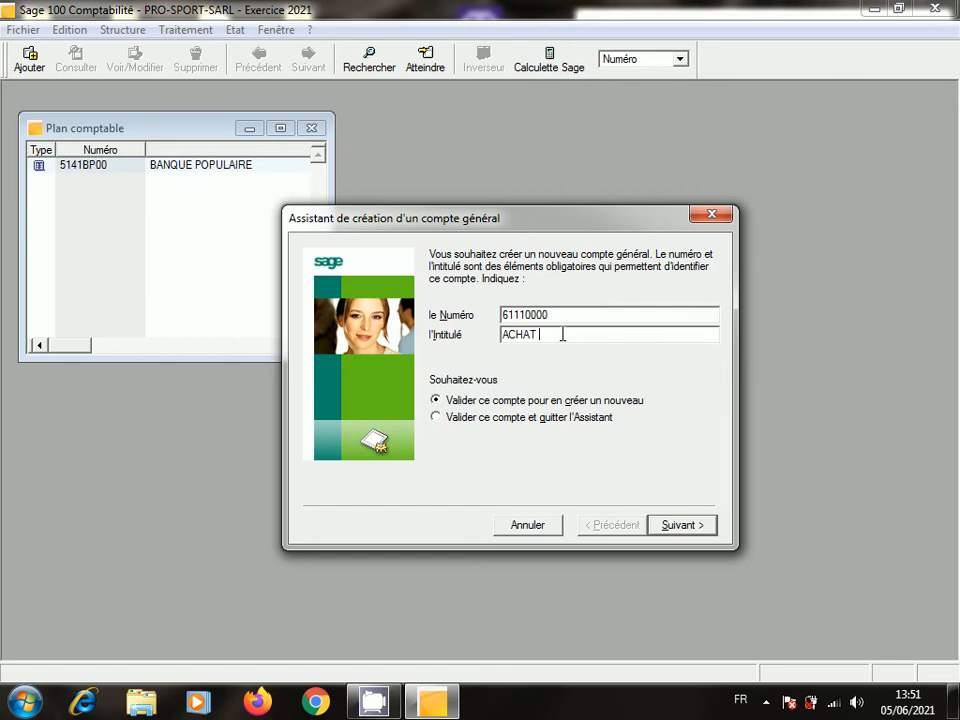
text( DE MARCHANDISE)
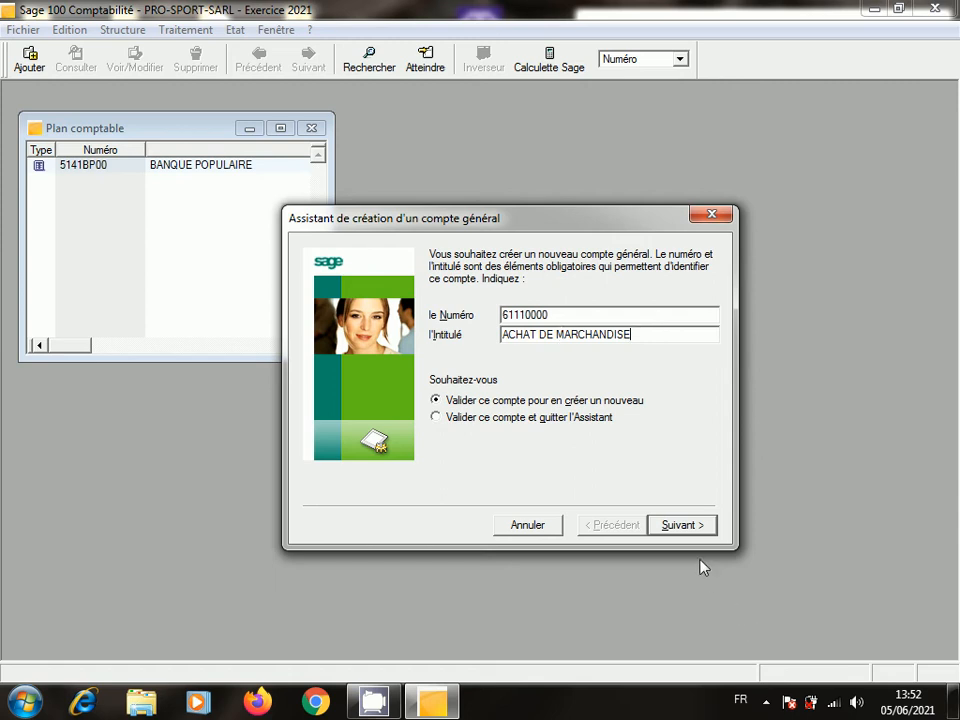
click(683, 528)
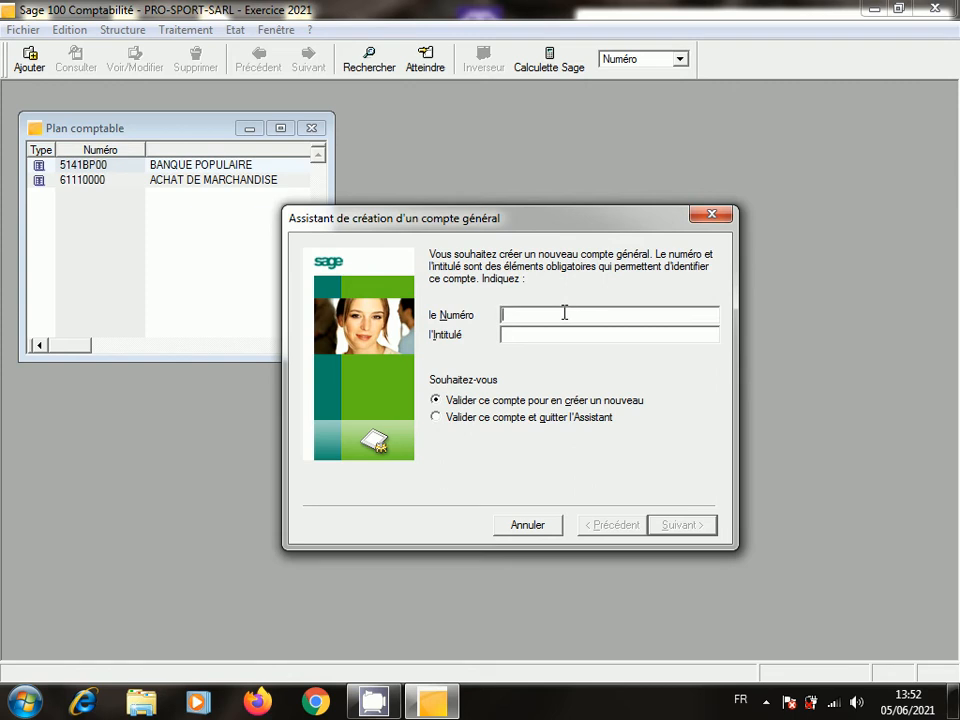
- Create account 34520000 titled TVA RECUP/CH
text(34520000)
click(631, 331)
text(TVA 8)
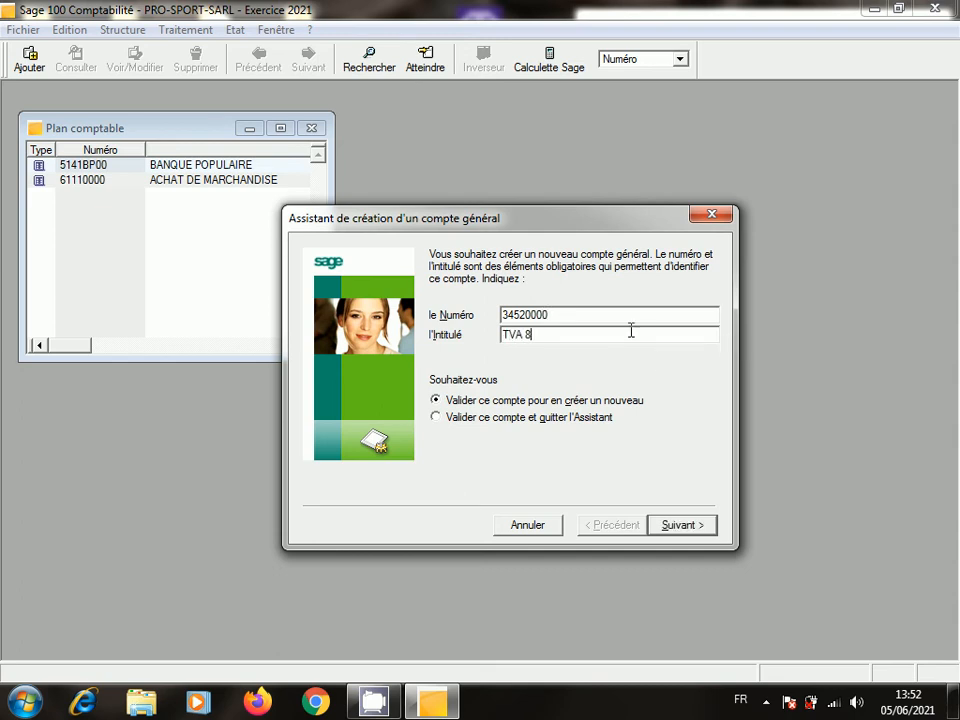
key(BackSpace)
text(RECU)
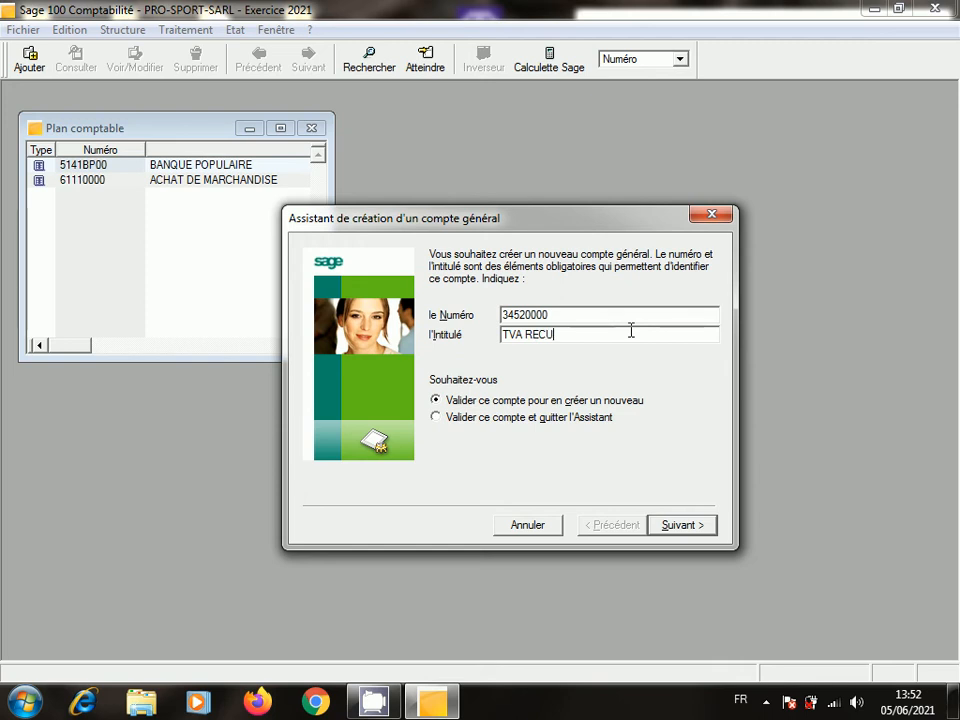
text(P/CH)
click(688, 525)
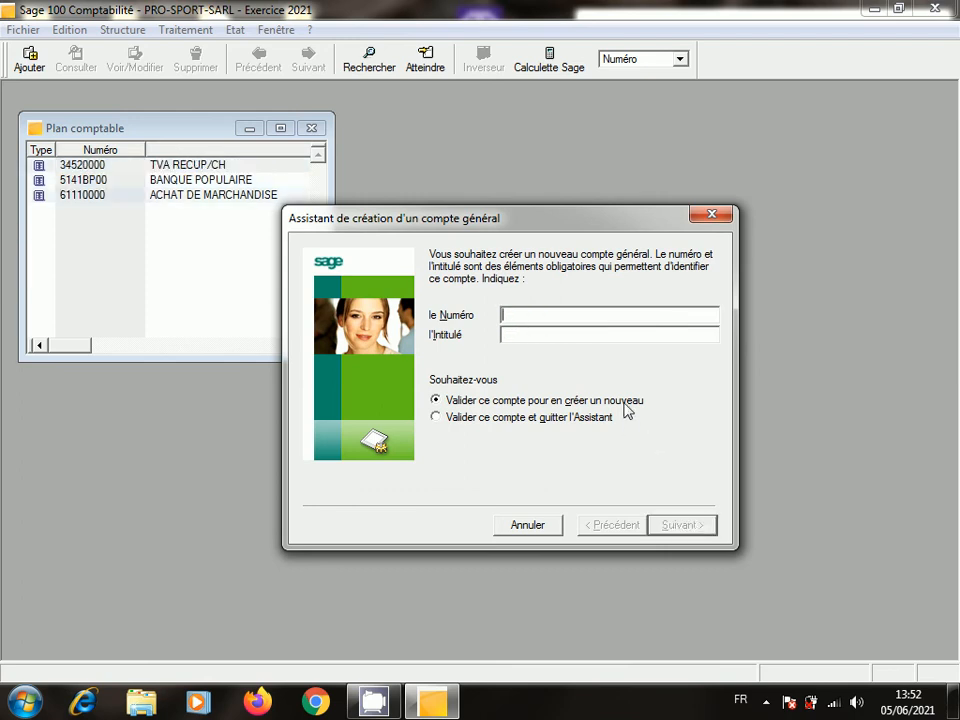
- Create account 44110000 FOURNISSEUR DE MSE, then close the wizard and the chart of accounts
click(571, 318)
text(4411000)
click(521, 336)
text(FOU)
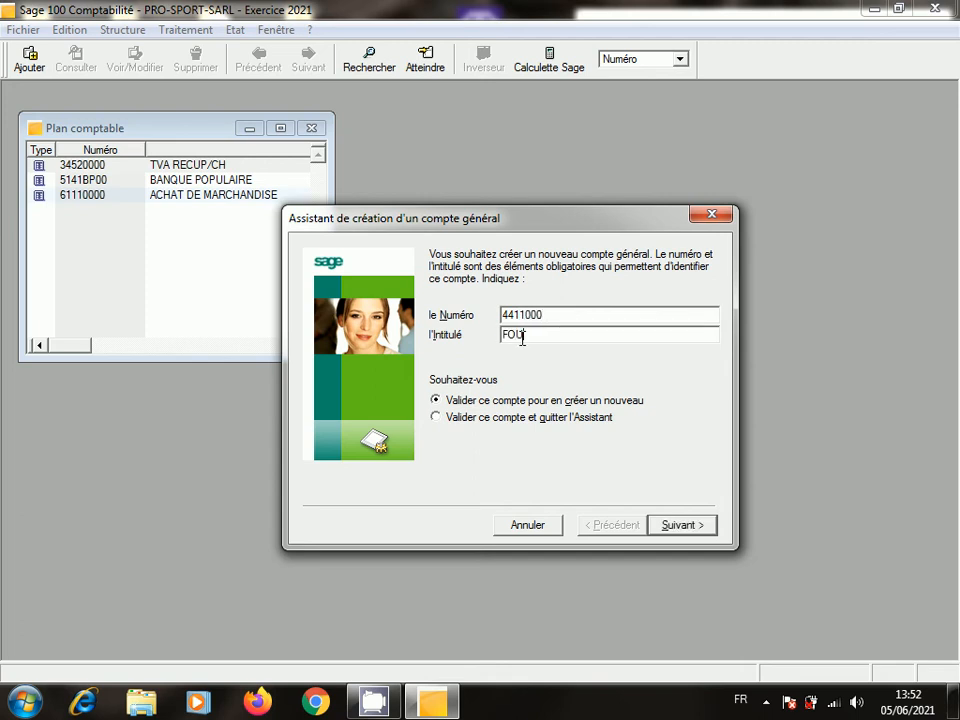
text(RNISSEUR 8)
text(SE)
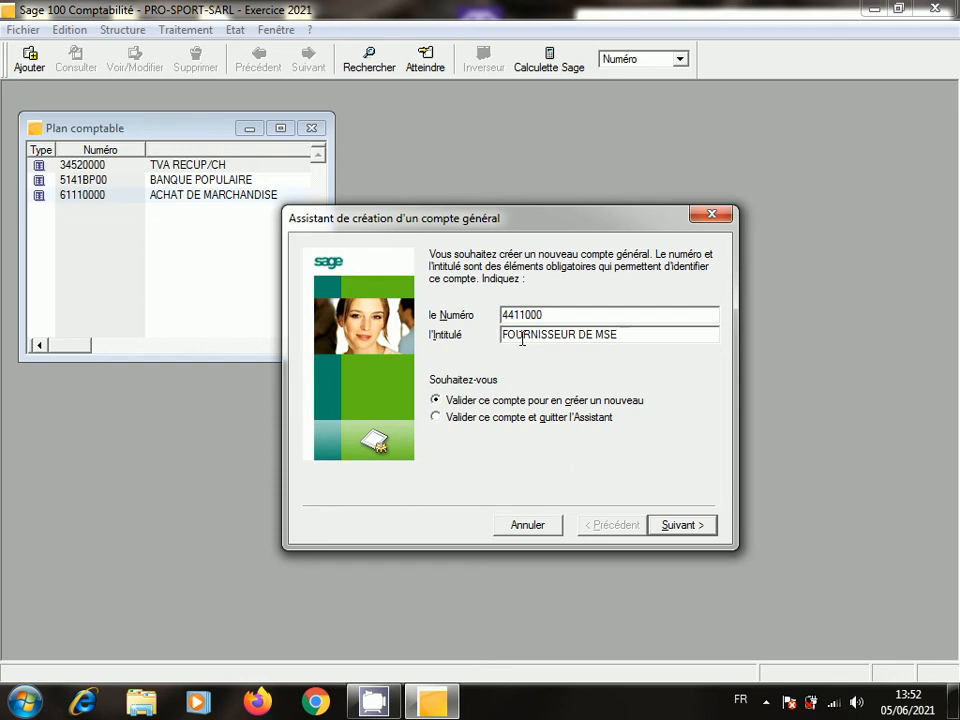
click(681, 527)
click(711, 214)
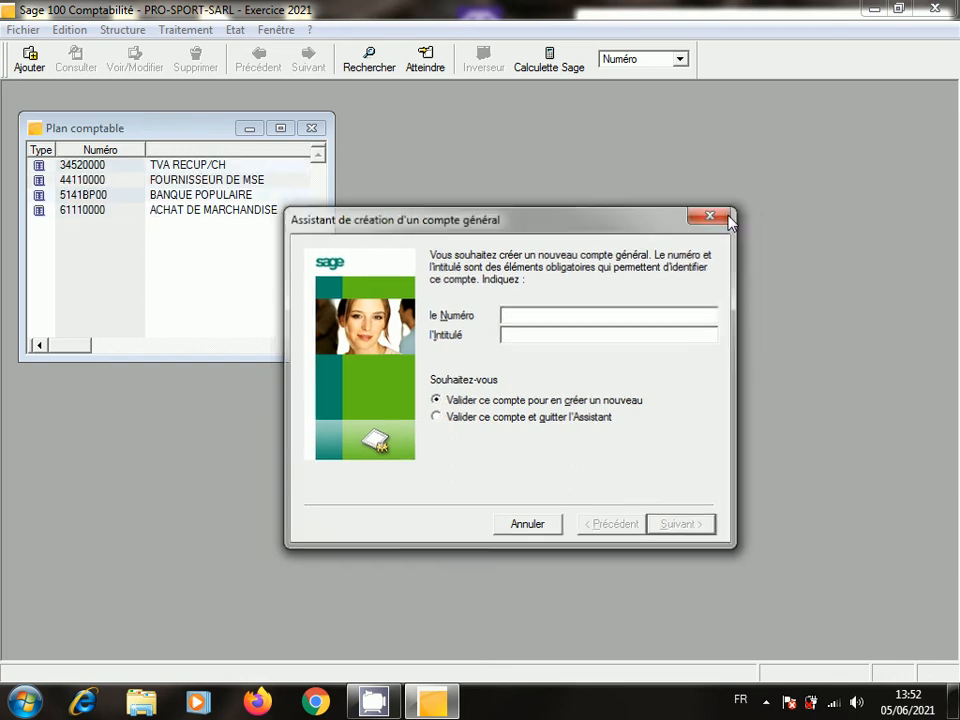
click(312, 128)
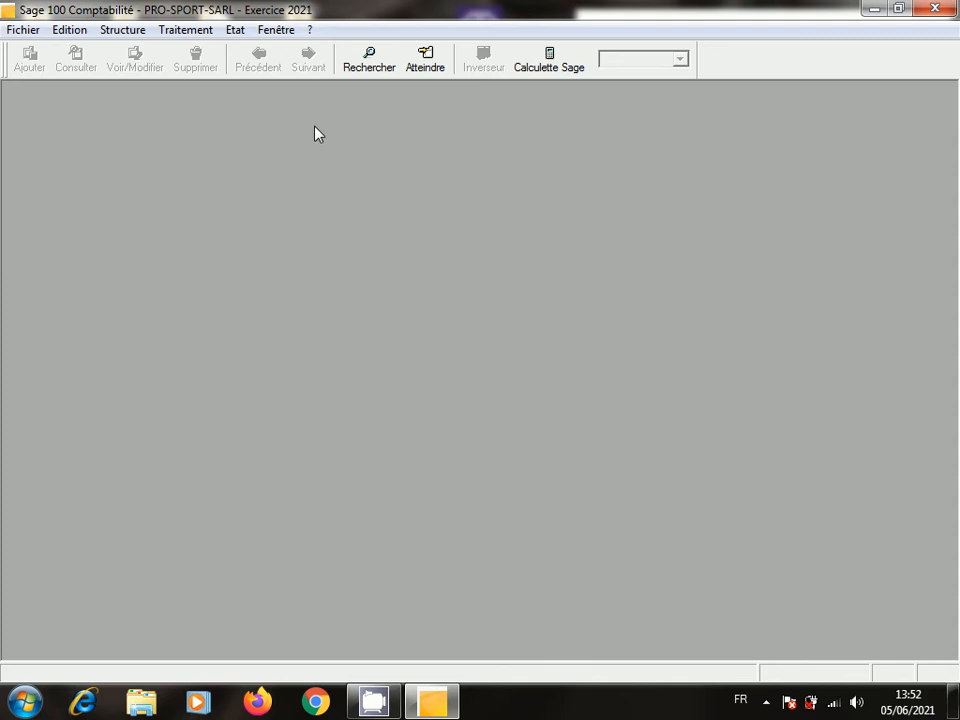
- Open the January ACHAT A CREDIT journal and start line F17 on account 61110000
click(186, 30)
click(251, 162)
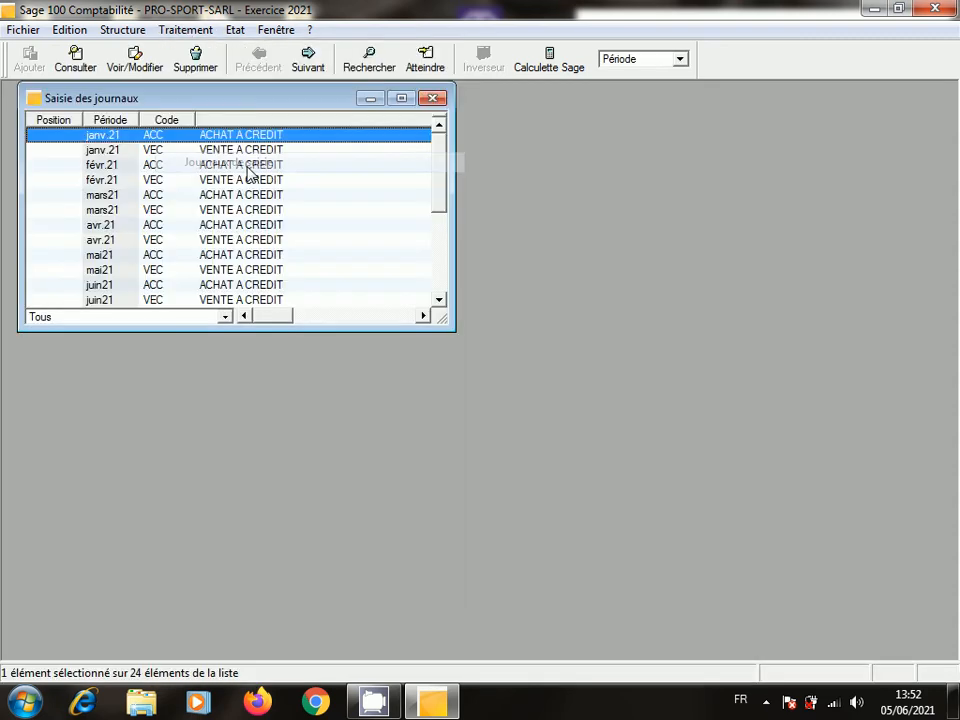
double_click(268, 140)
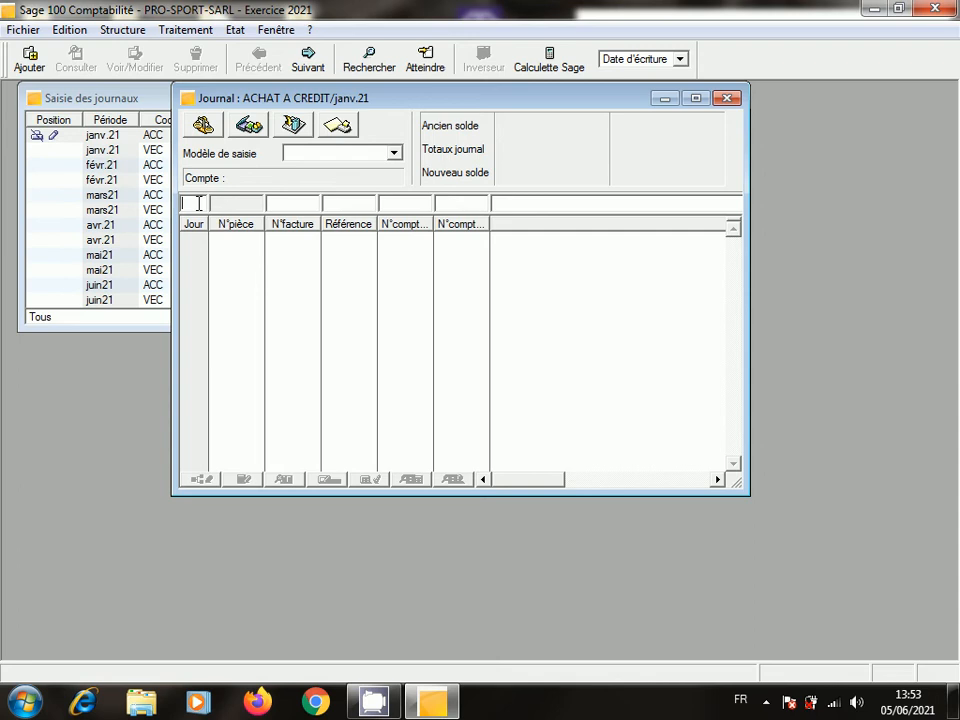
click(296, 206)
text(F17)
key(Tab)
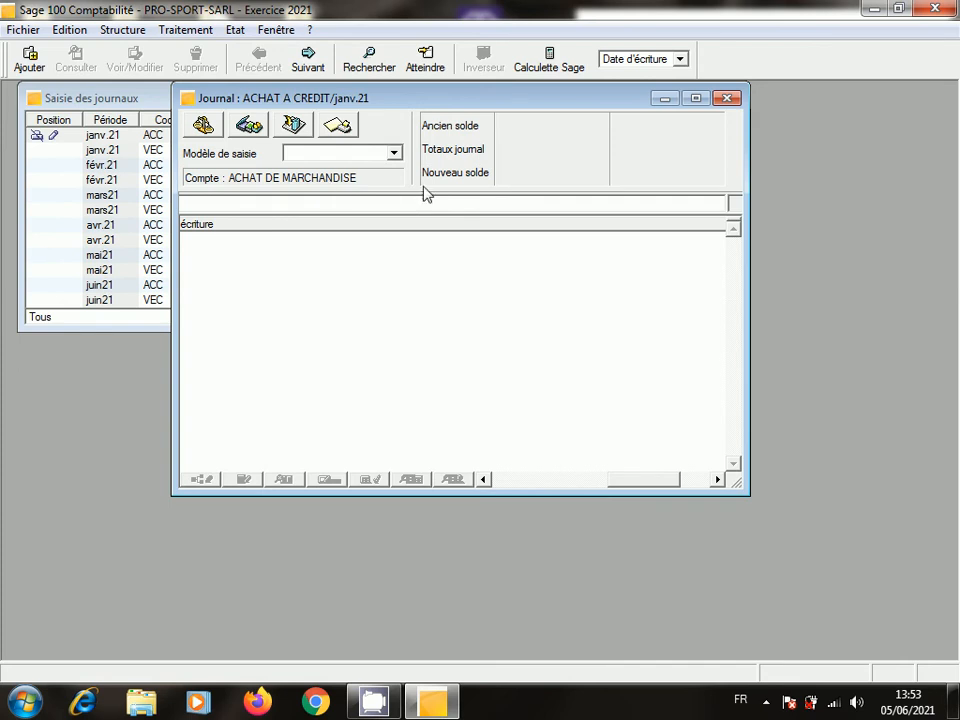
- Enter a 30 000 debit on the 61110000 ACHAT DE MARCHANDISE line
click(696, 98)
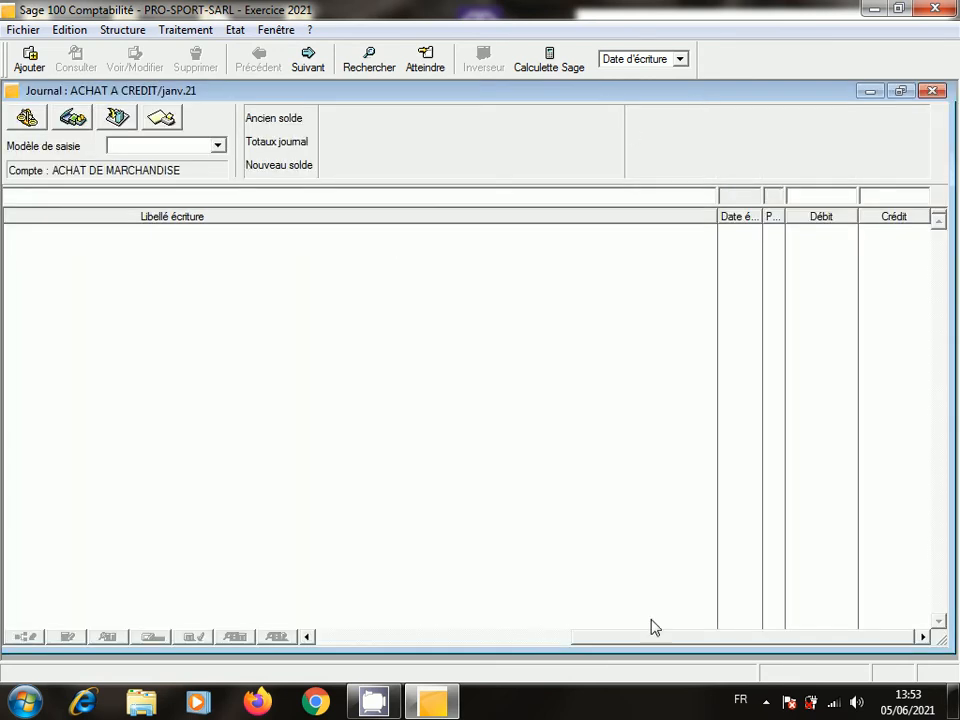
click(307, 636)
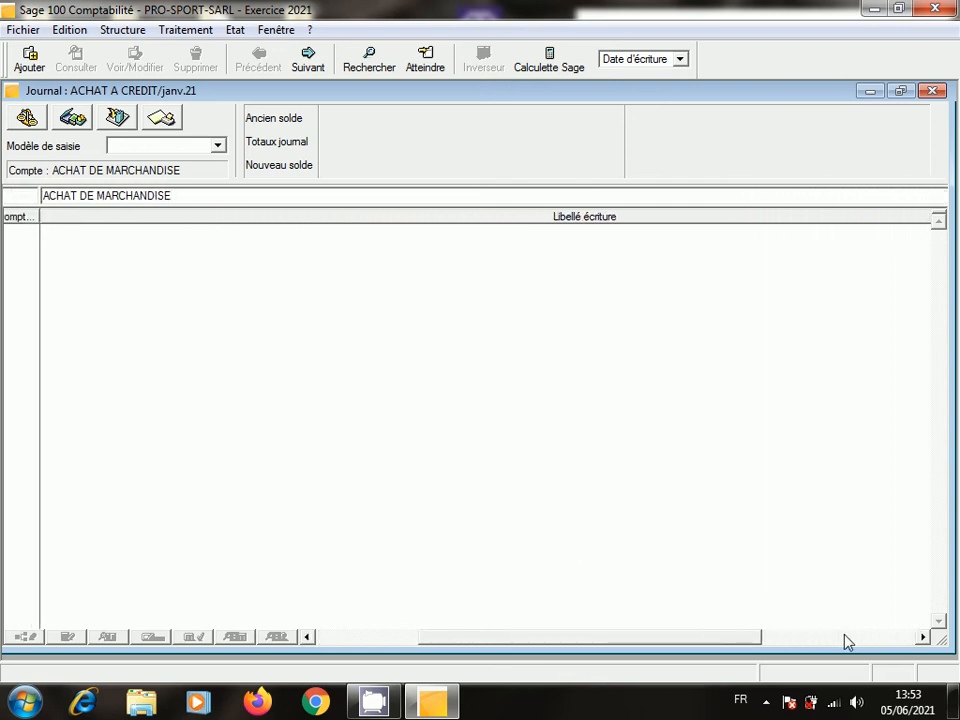
click(921, 637)
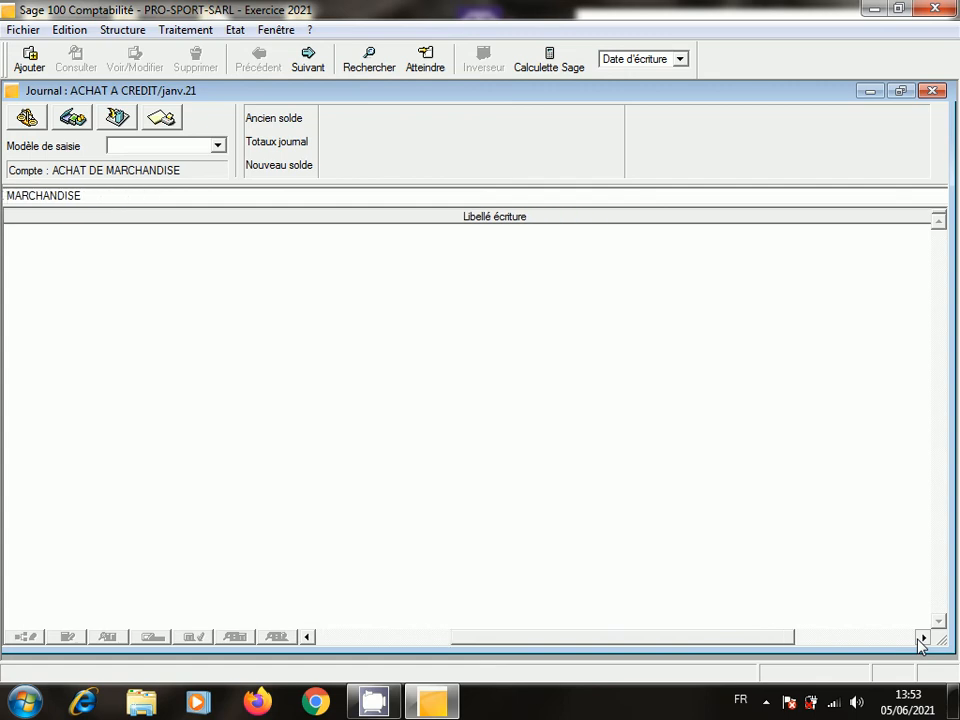
click(921, 637)
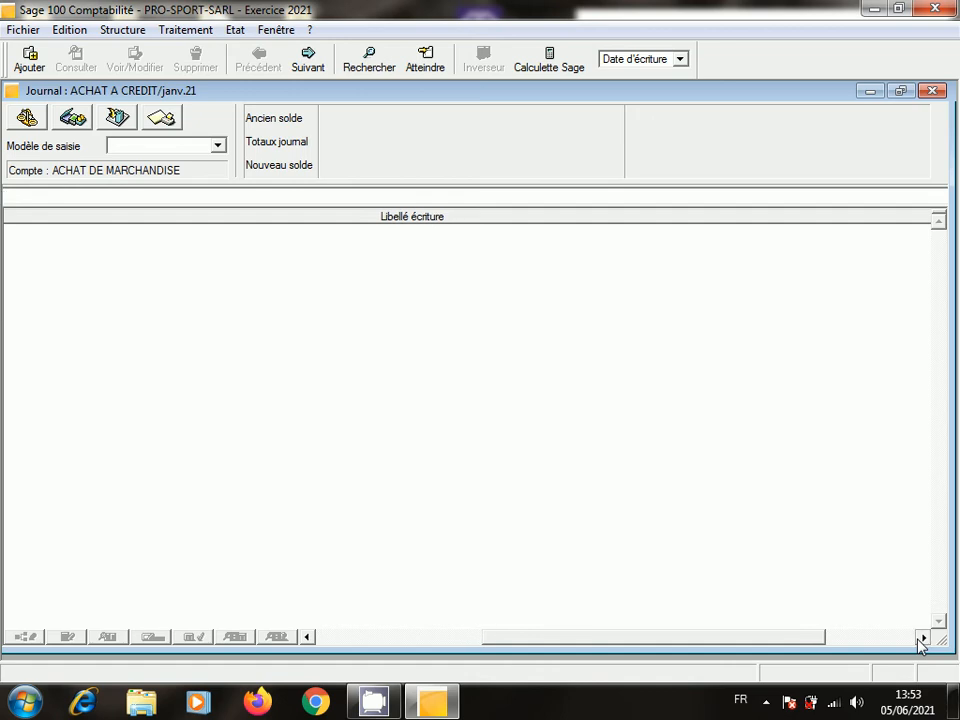
click(921, 637)
click(921, 637)
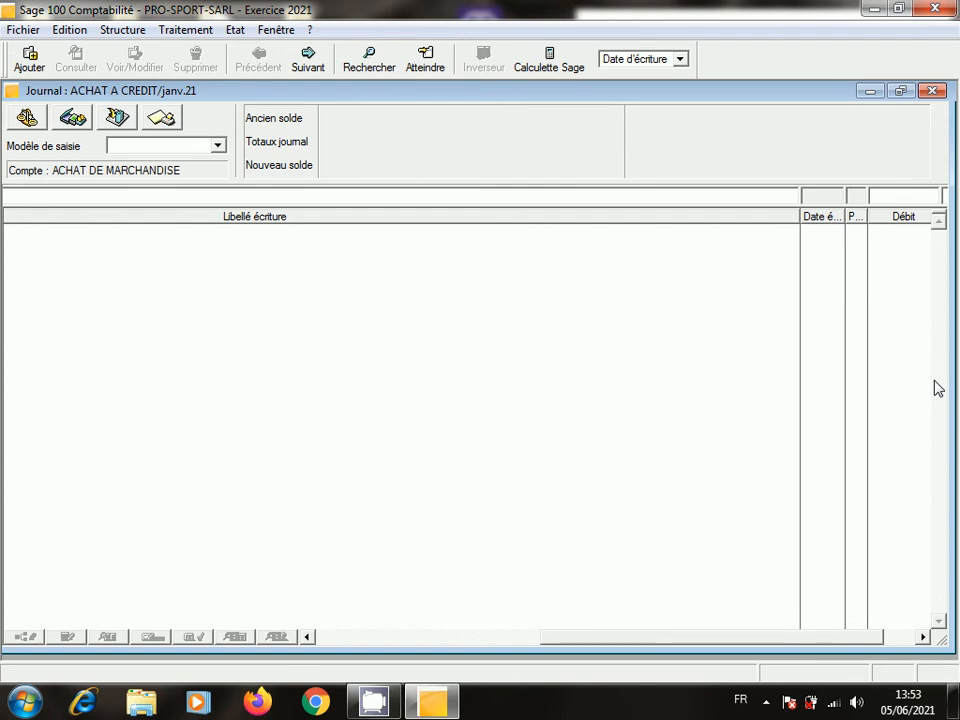
click(898, 197)
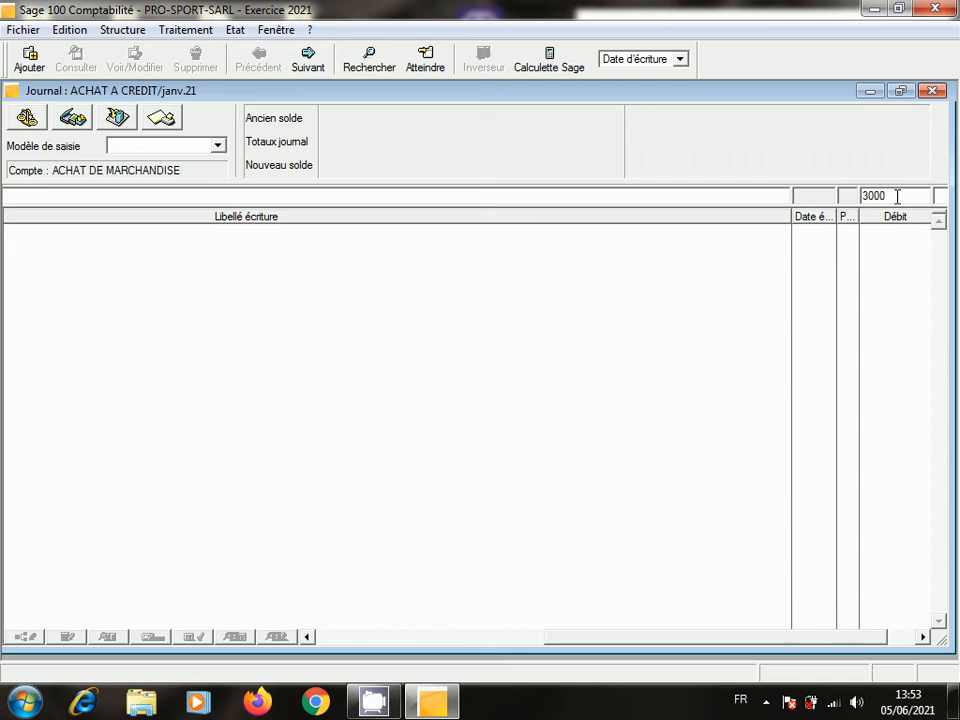
text(30000)
key(Return)
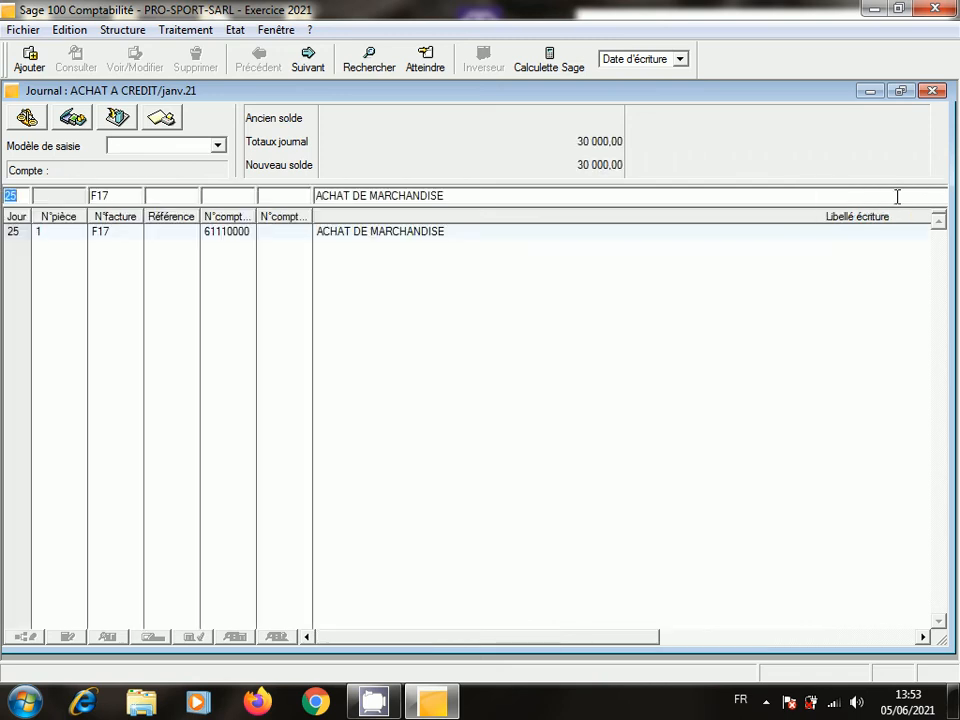
- Add a second F17 line on account 34520000 TVA RECUP/CH with a 6 000 debit
key(Return)
key(Return)
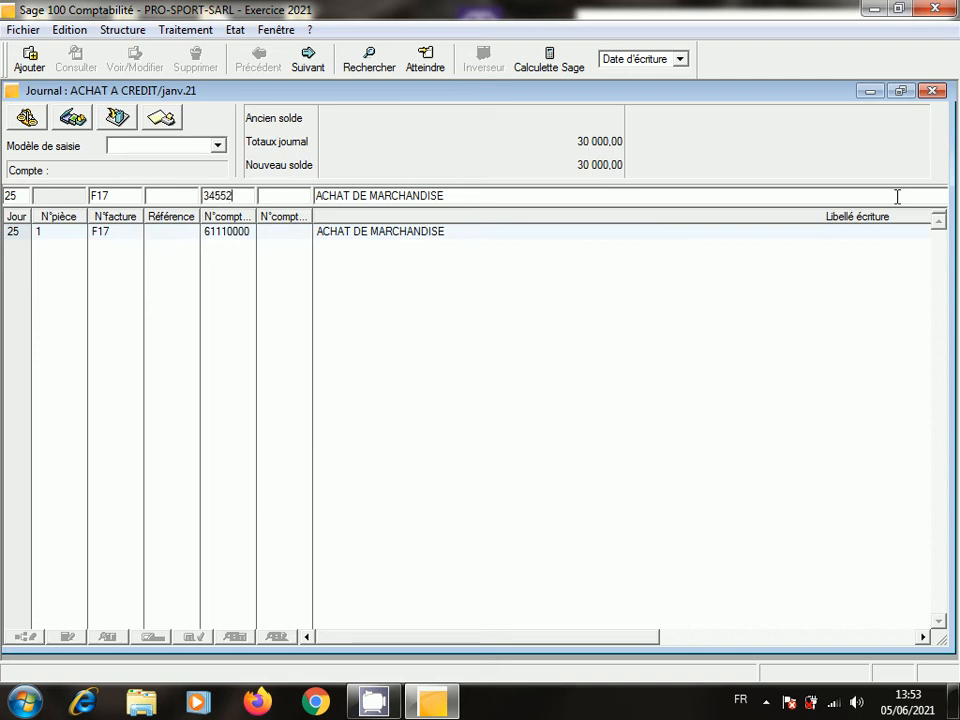
text(34552)
key(Return)
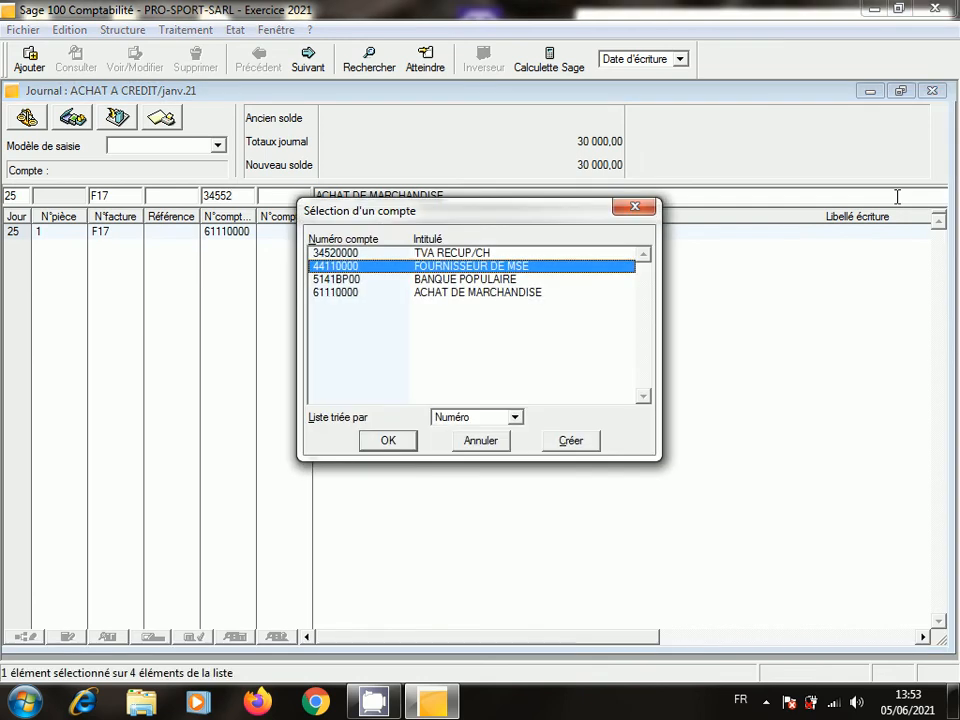
click(493, 253)
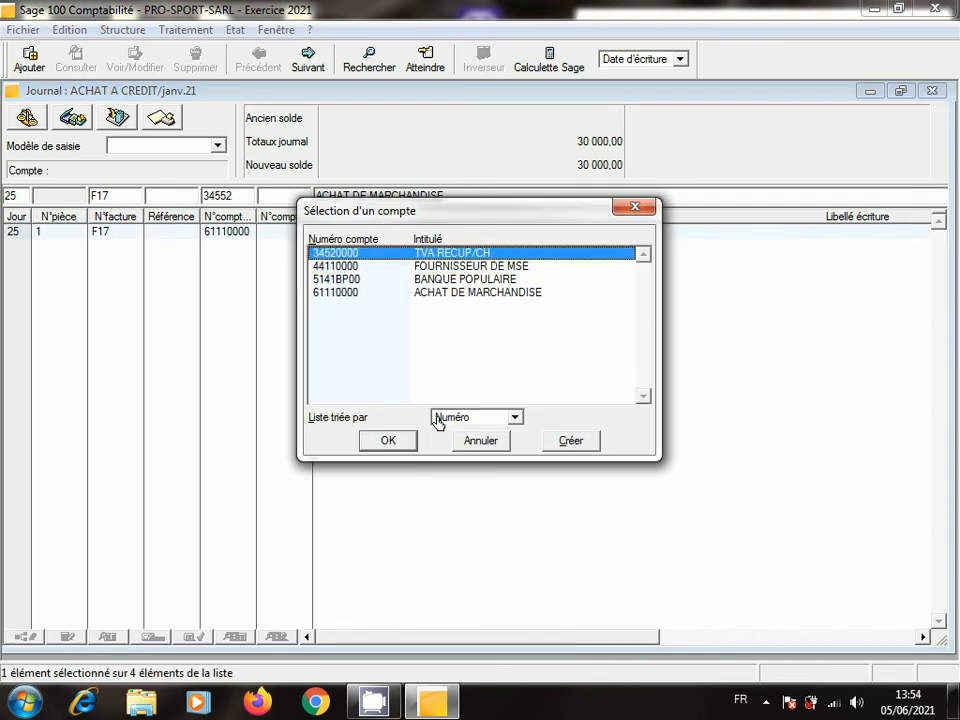
click(402, 440)
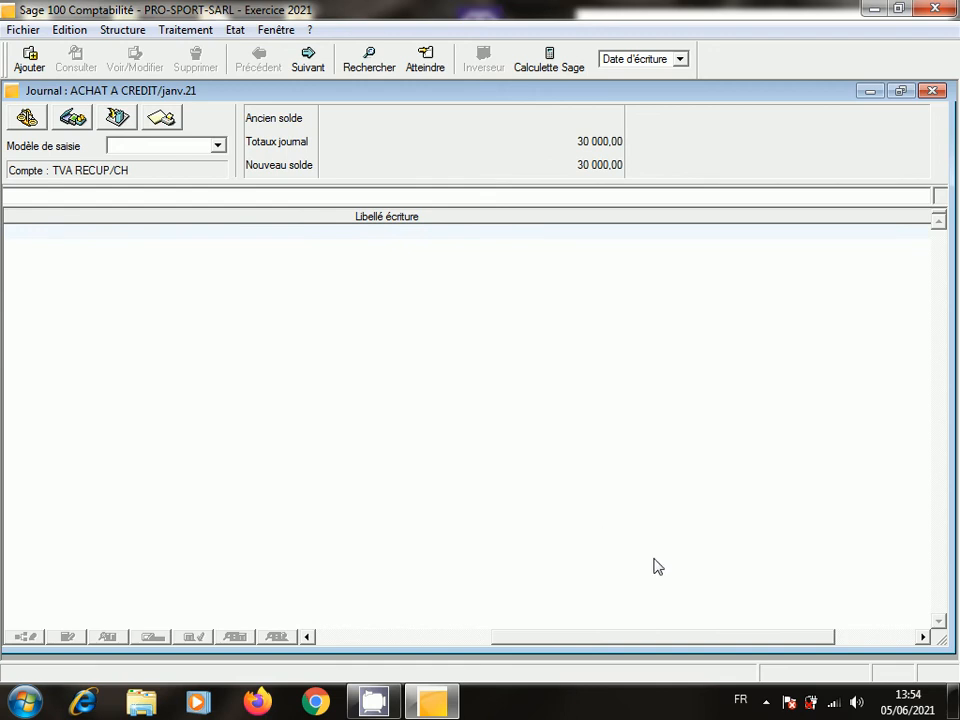
click(922, 637)
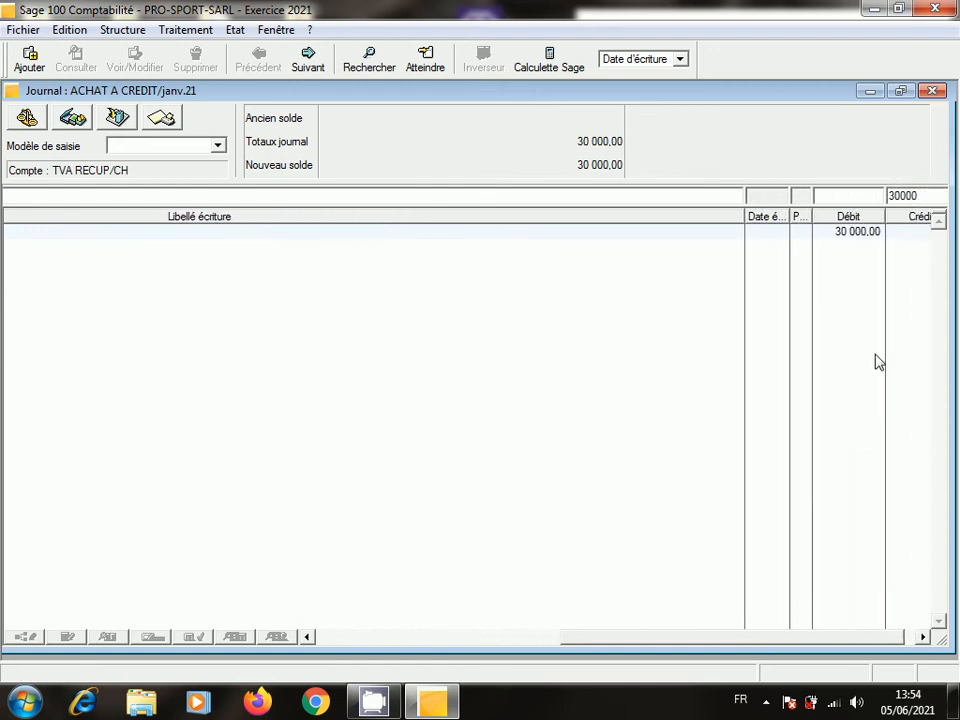
click(846, 197)
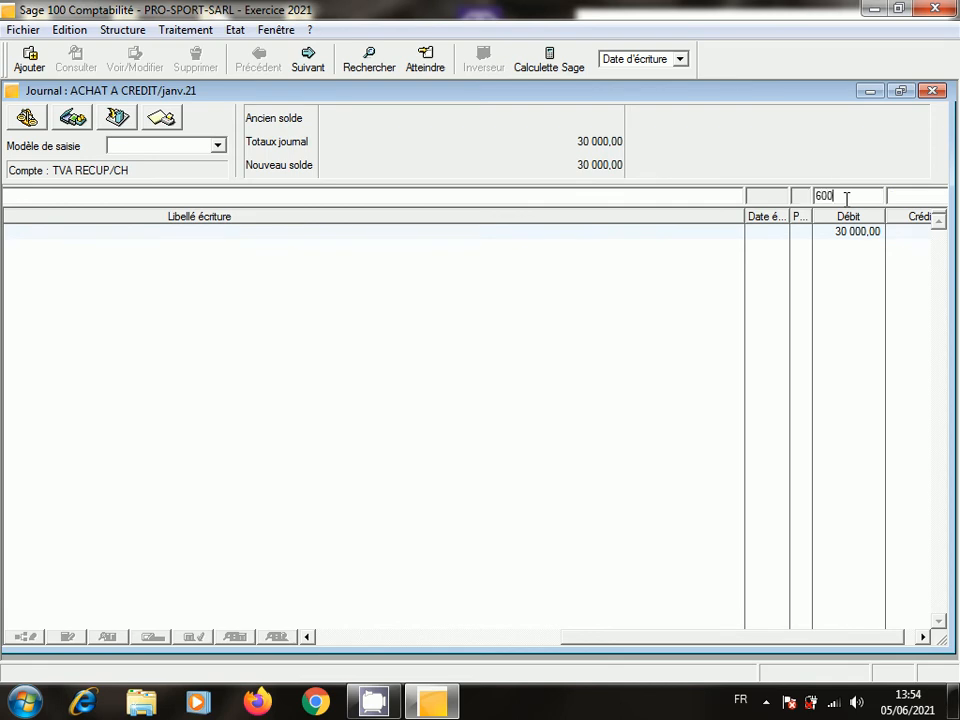
text(6000)
key(Return)
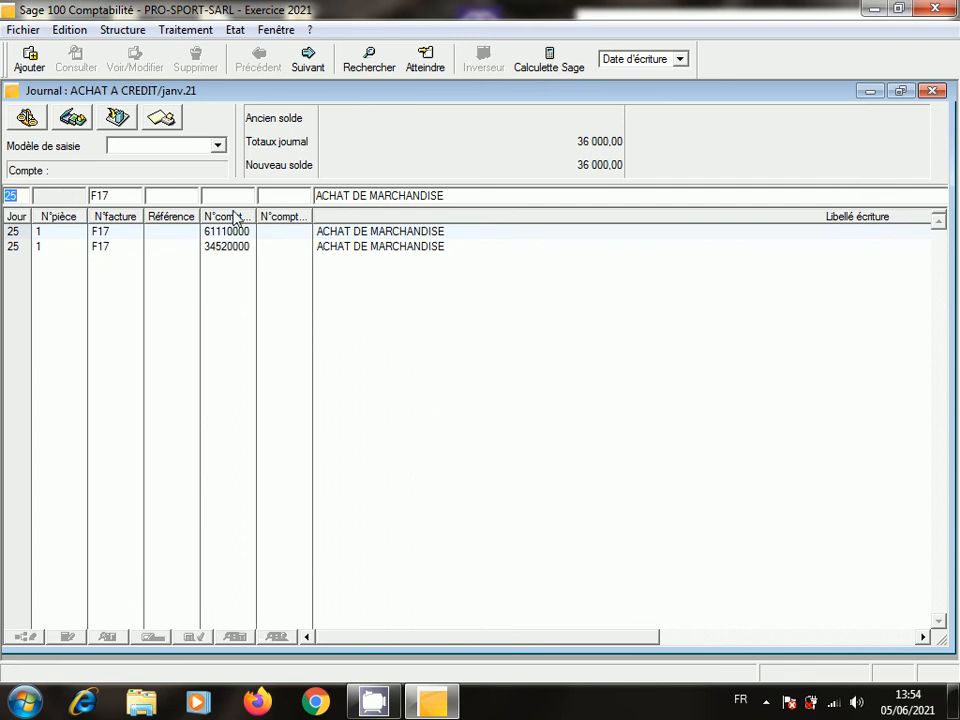
- Add TVA RECUP/CH to the VAT line's label and save the line
click(364, 250)
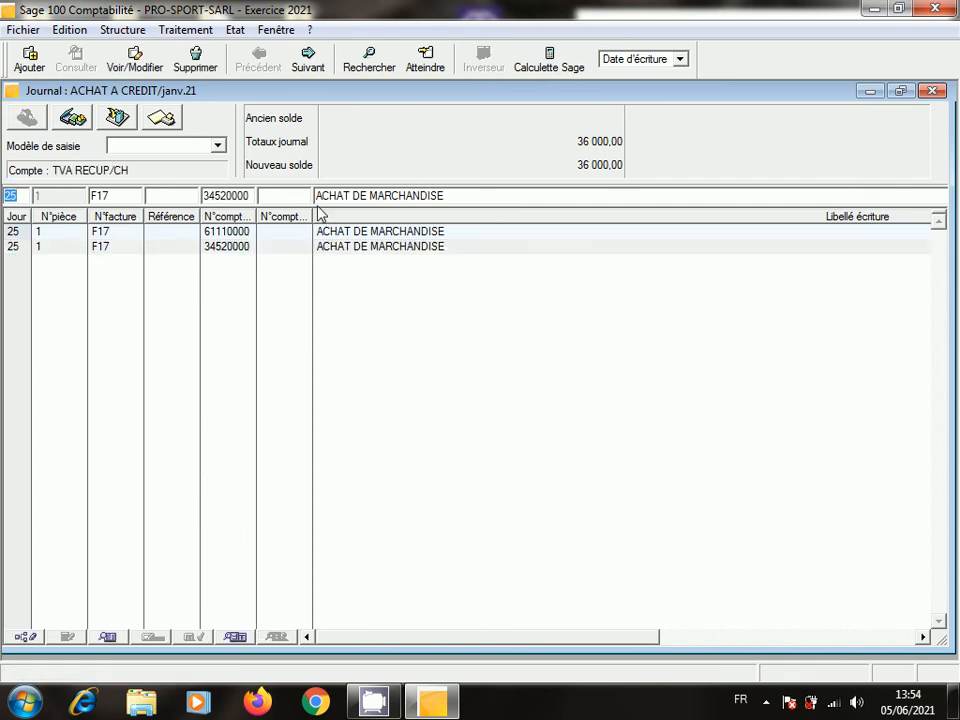
click(112, 168)
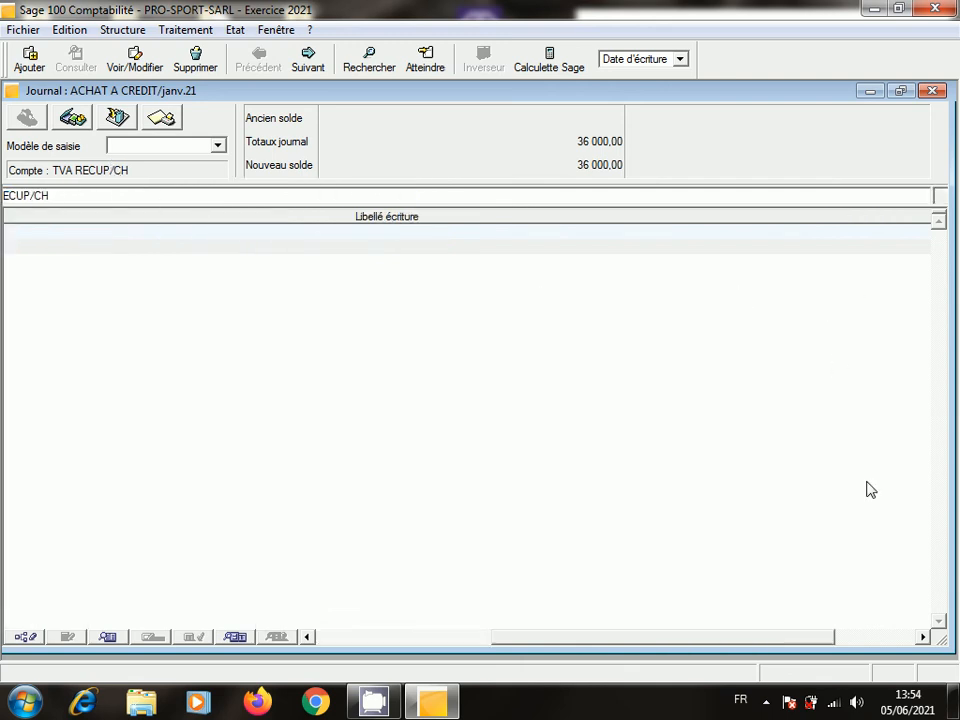
click(924, 637)
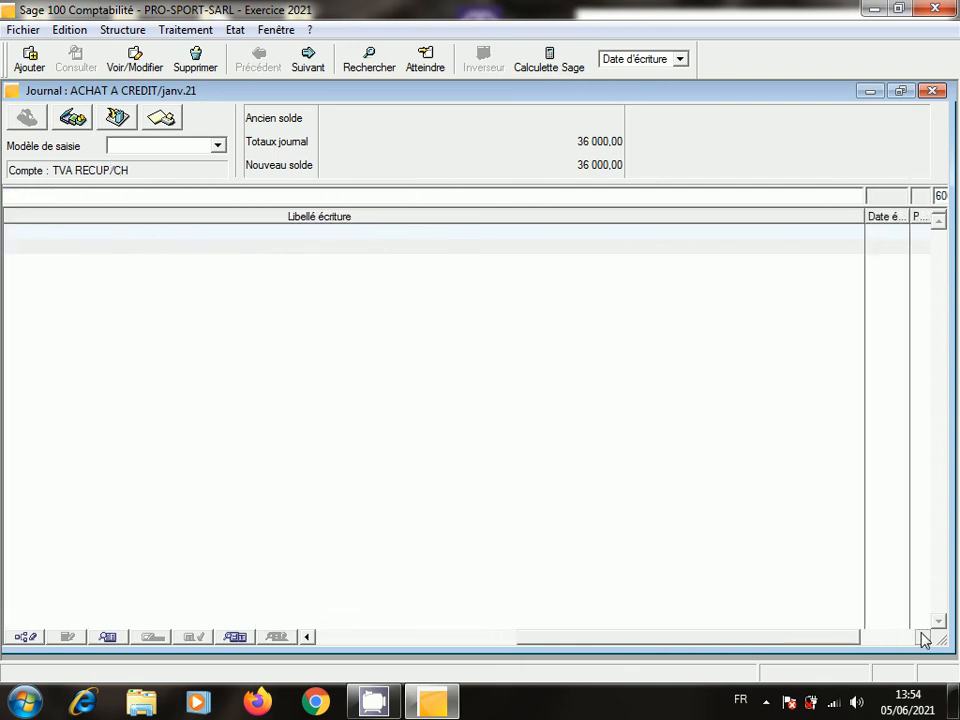
key(Return)
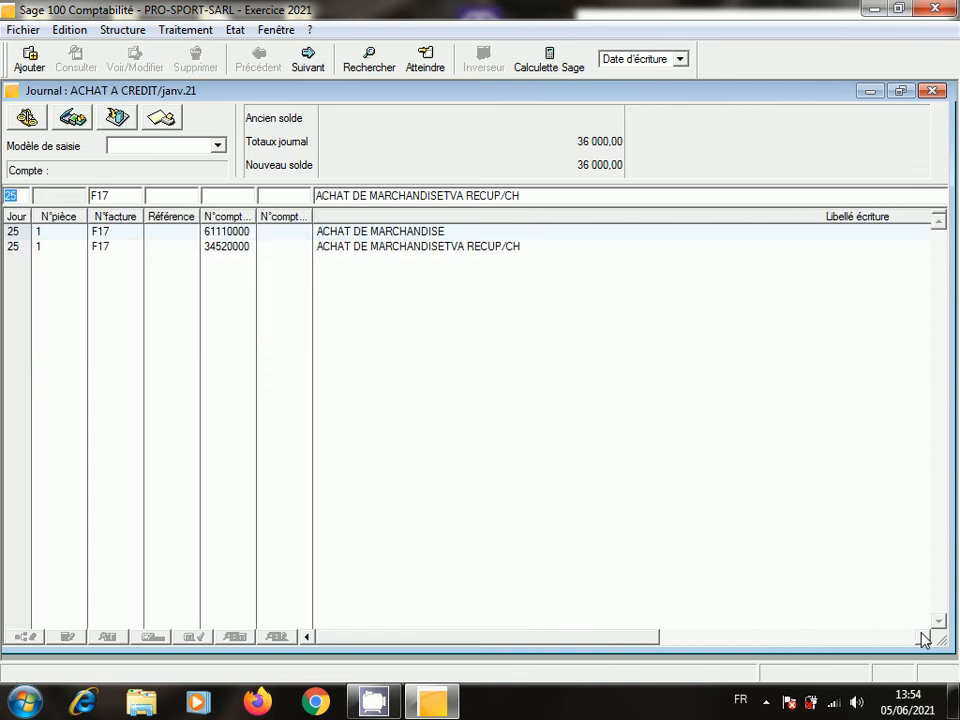
- Remove ACHAT DE MARCHANDISE so the VAT line's label reads only TVA RECUP/CH
click(435, 248)
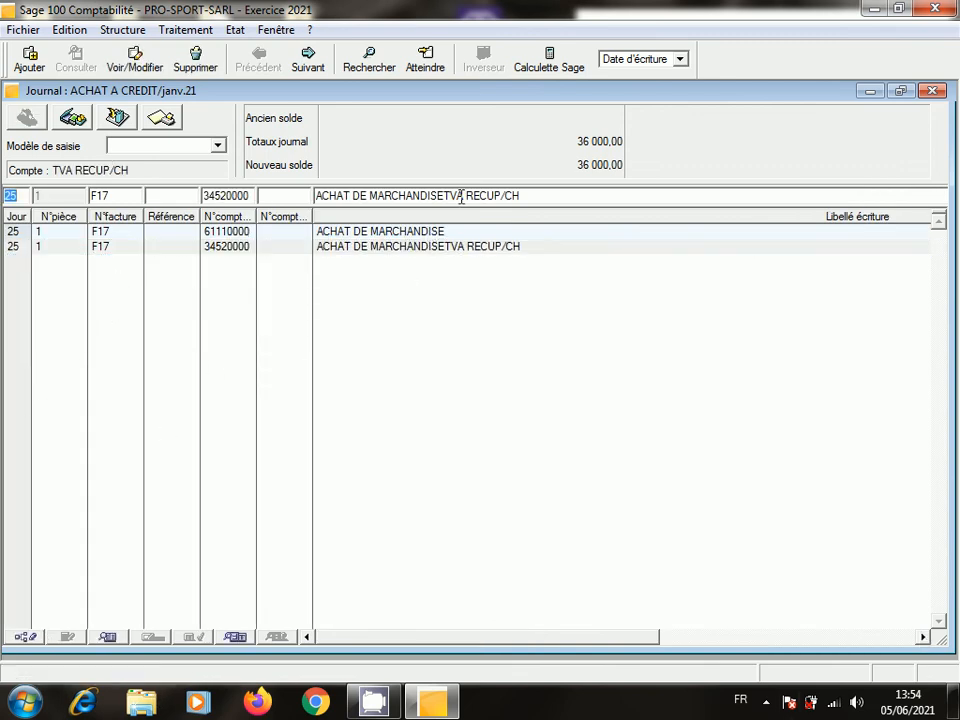
click(447, 196)
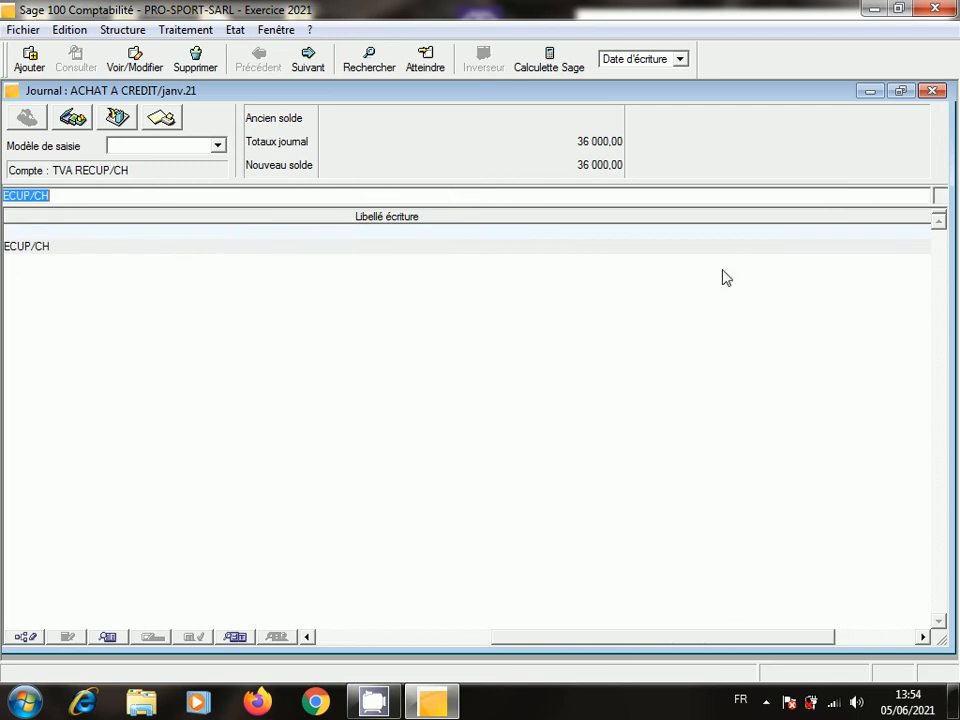
click(314, 636)
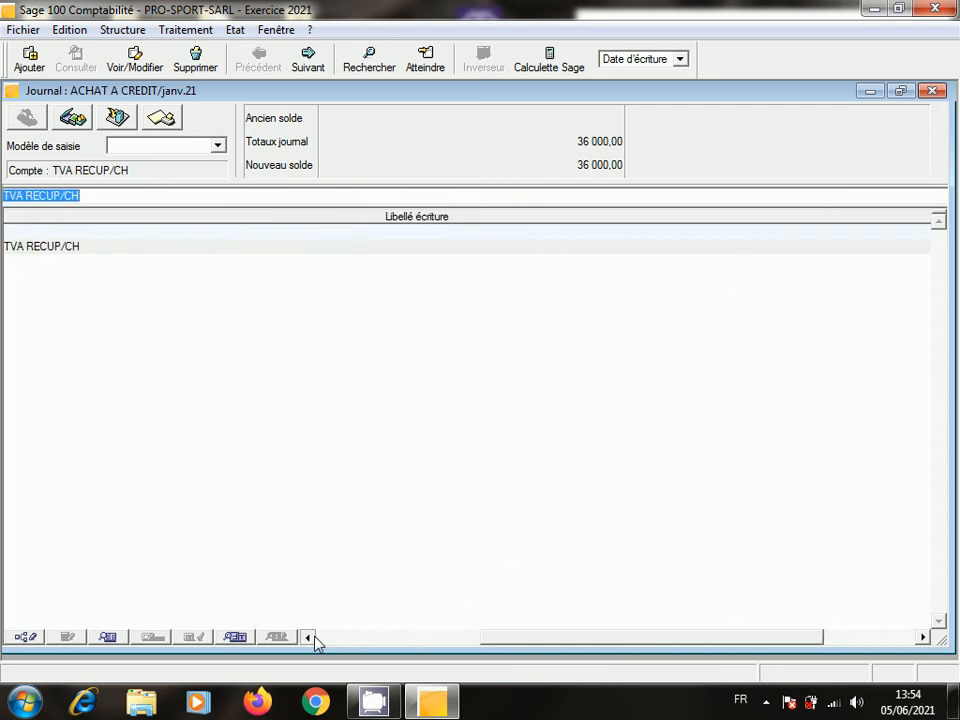
click(314, 636)
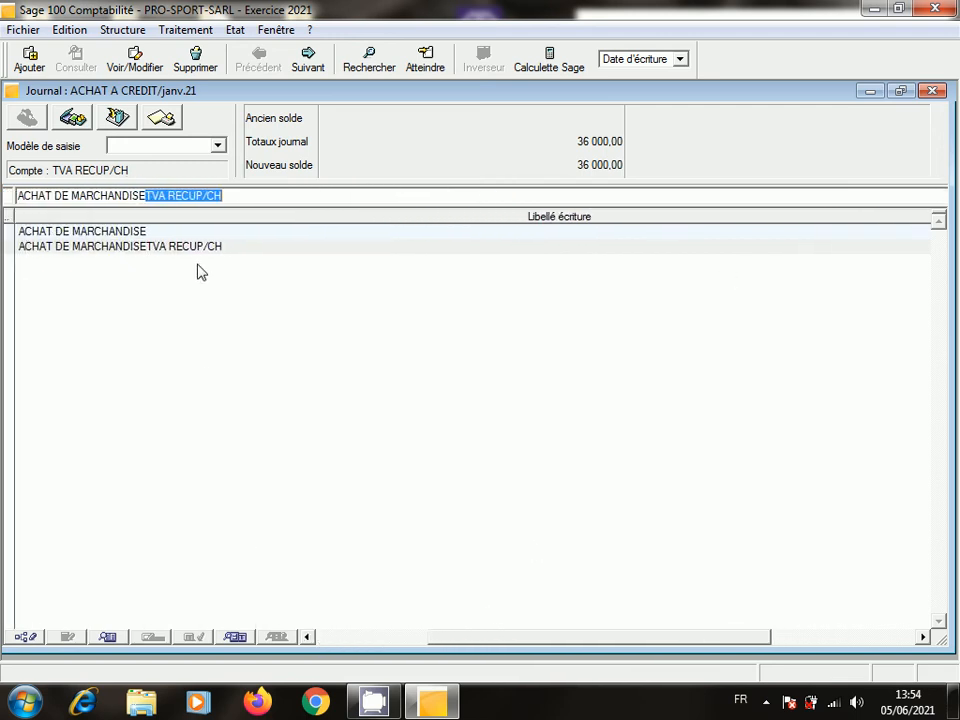
click(148, 193)
key(BackSpace)
key(BackSpace)
key(BackSpace)
key(BackSpace)
key(BackSpace)
key(BackSpace)
key(BackSpace)
key(BackSpace)
key(BackSpace)
key(BackSpace)
key(BackSpace)
key(BackSpace)
key(BackSpace)
key(BackSpace)
key(BackSpace)
key(BackSpace)
key(BackSpace)
key(BackSpace)
key(BackSpace)
key(BackSpace)
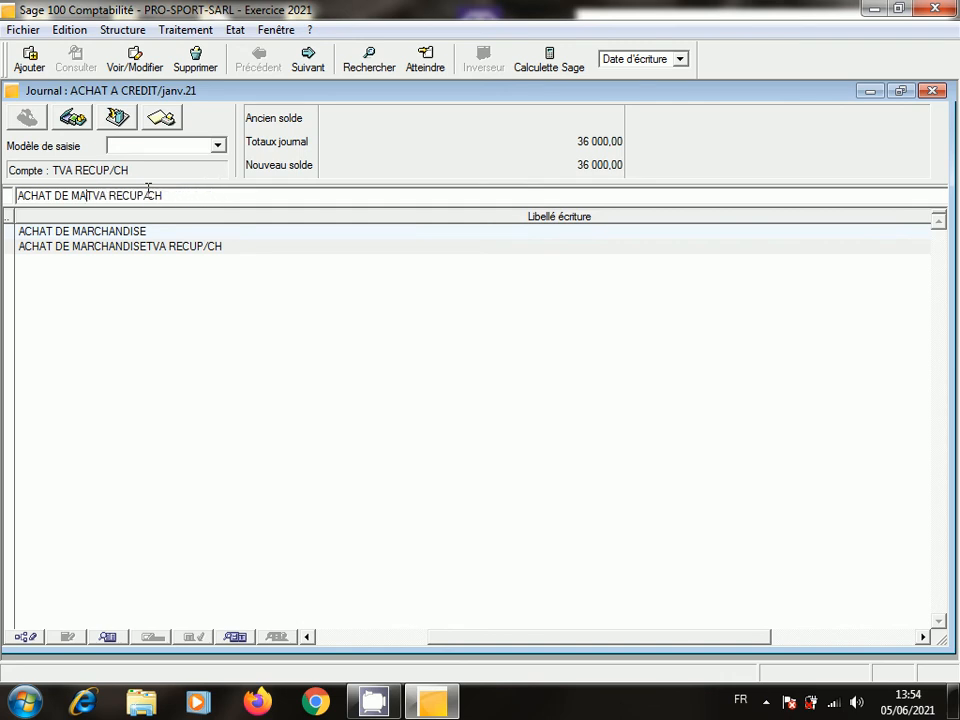
key(Return)
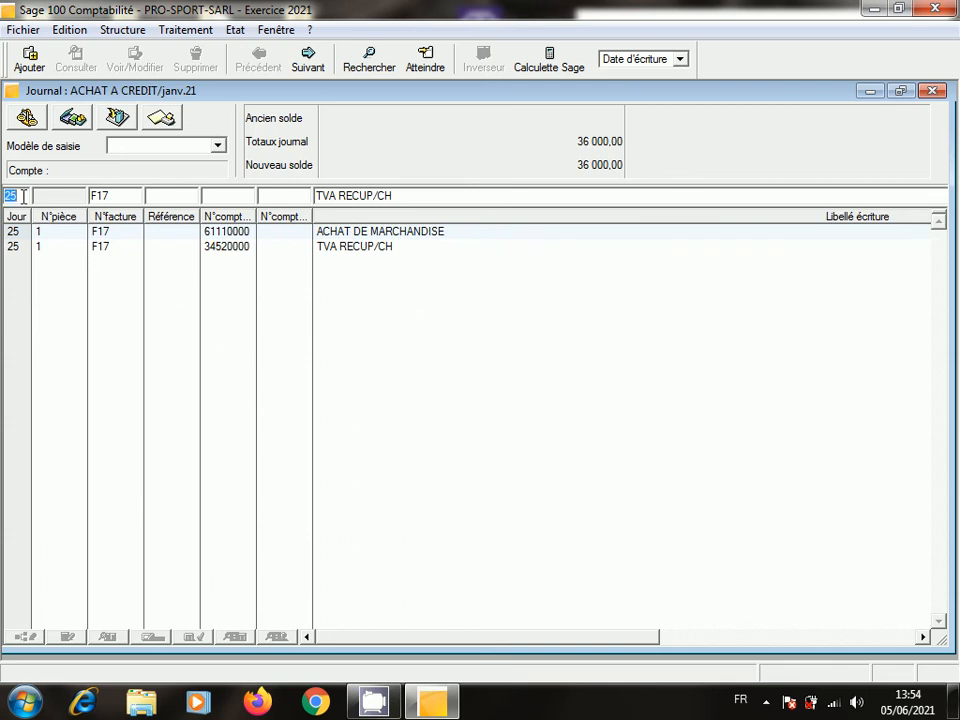
key(Tab)
key(Tab)
key(Tab)
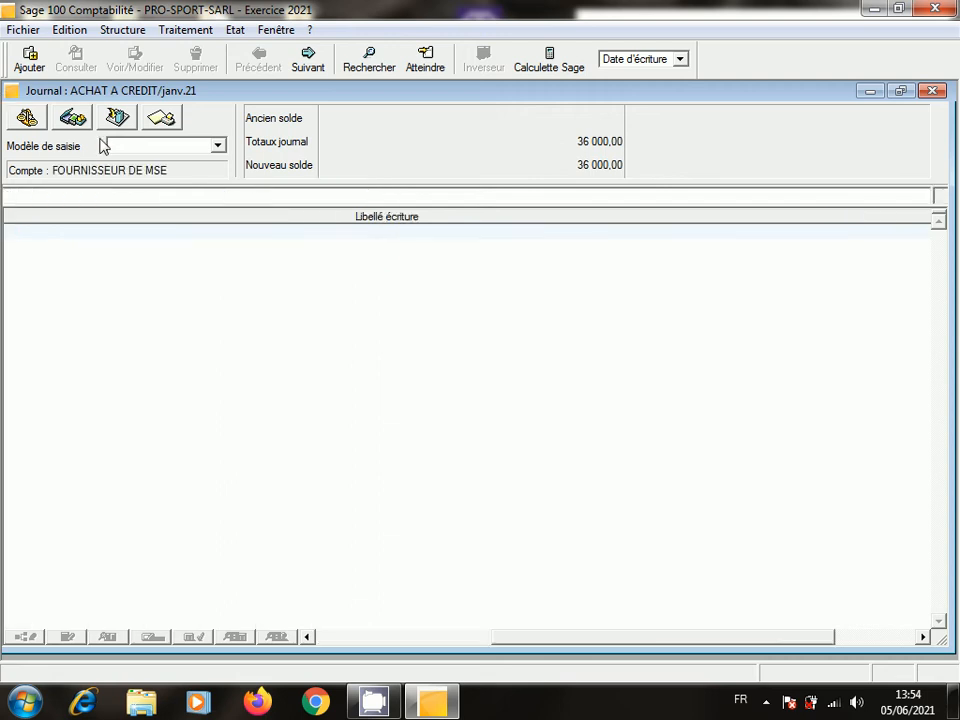
click(889, 640)
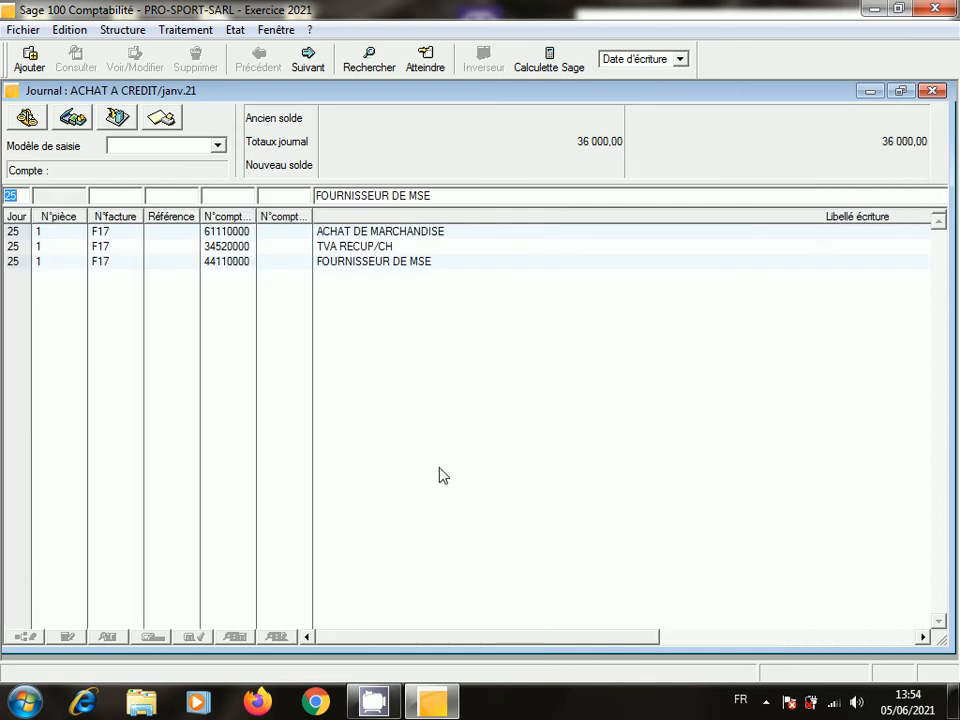
click(396, 232)
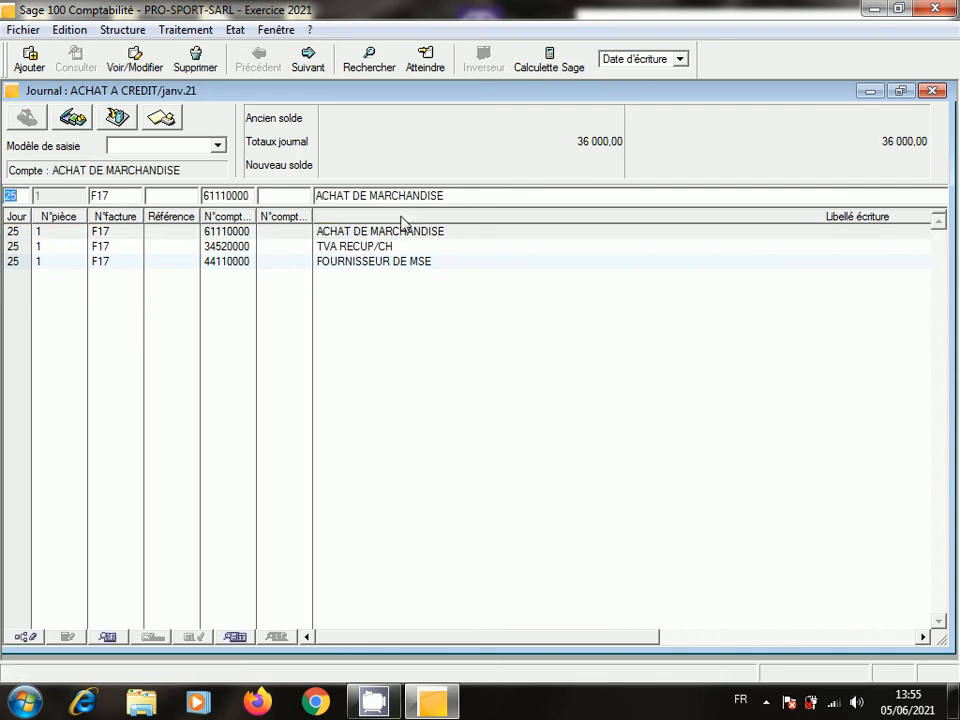
click(457, 198)
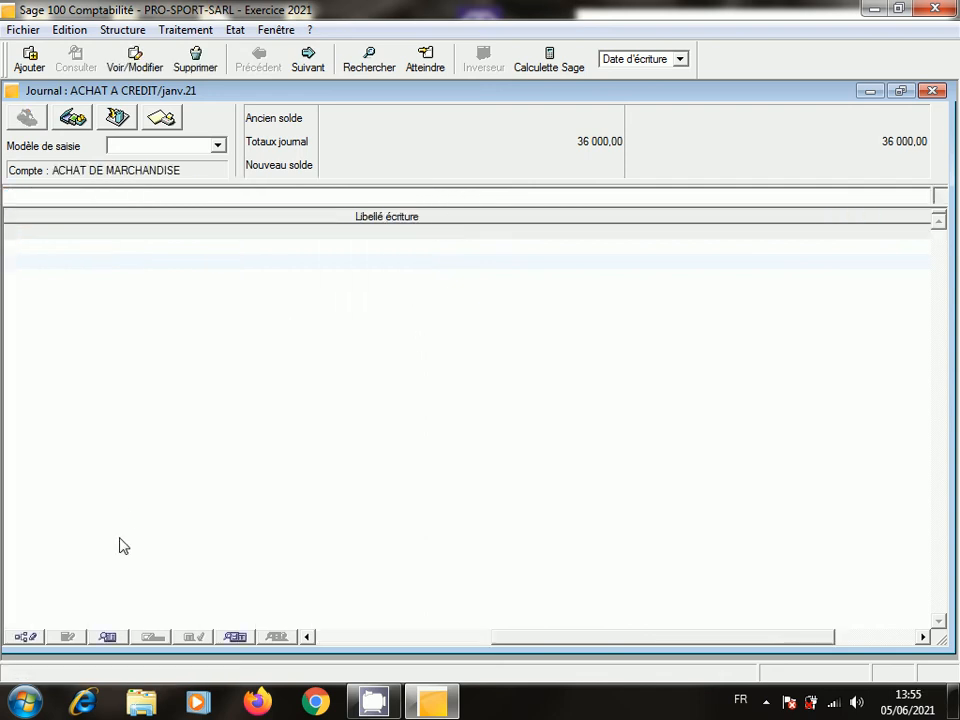
click(307, 638)
scroll(307, 638, left, 5)
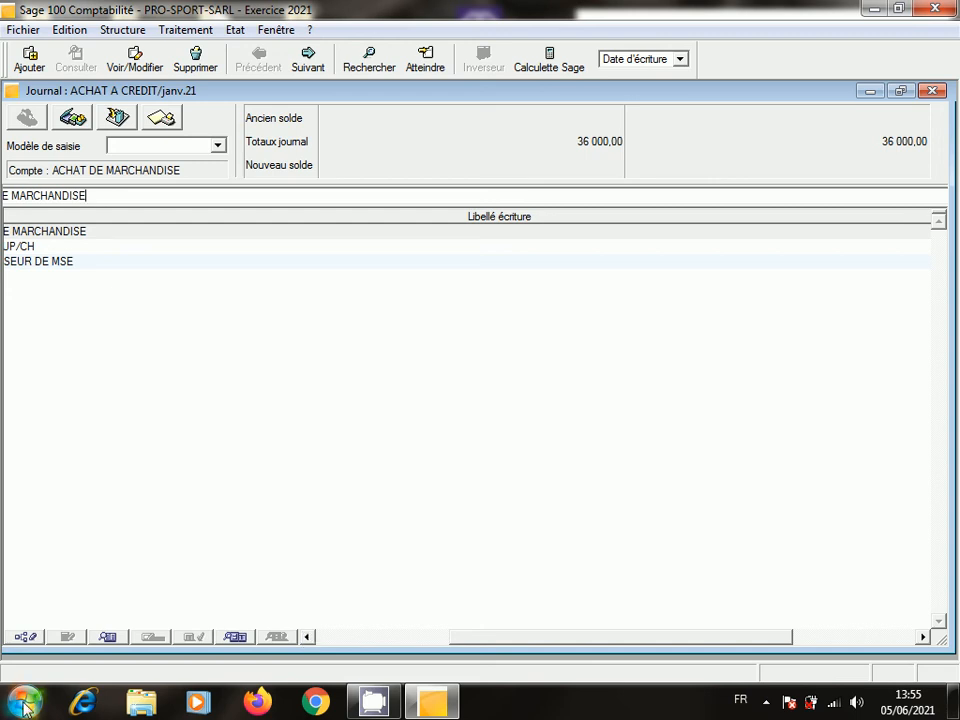
click(344, 640)
click(344, 640)
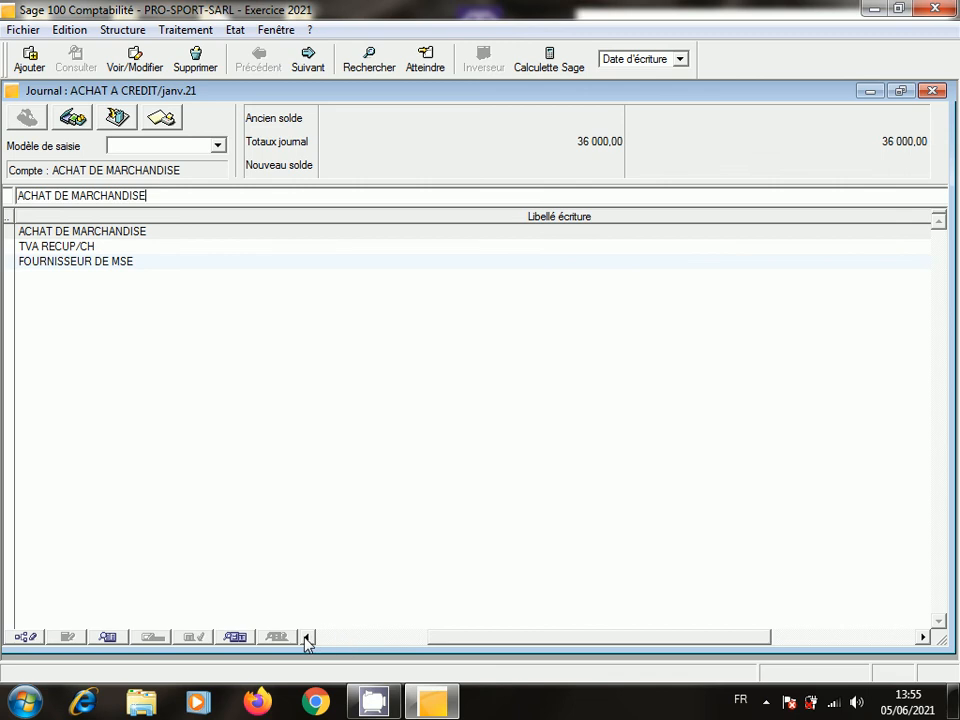
click(307, 637)
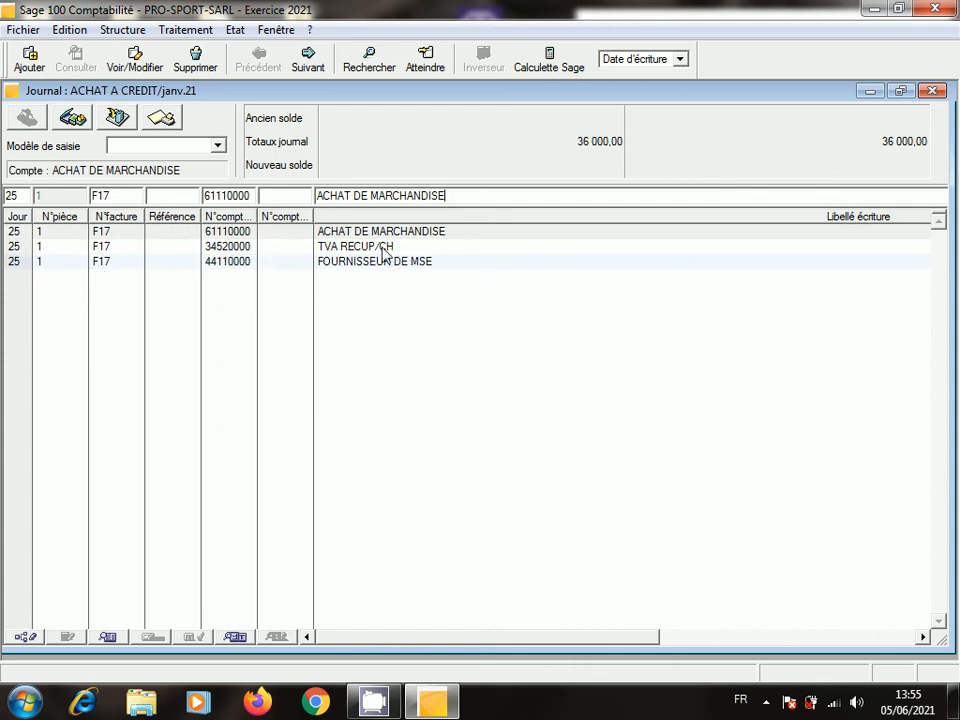
click(924, 637)
drag(924, 638, 924, 639)
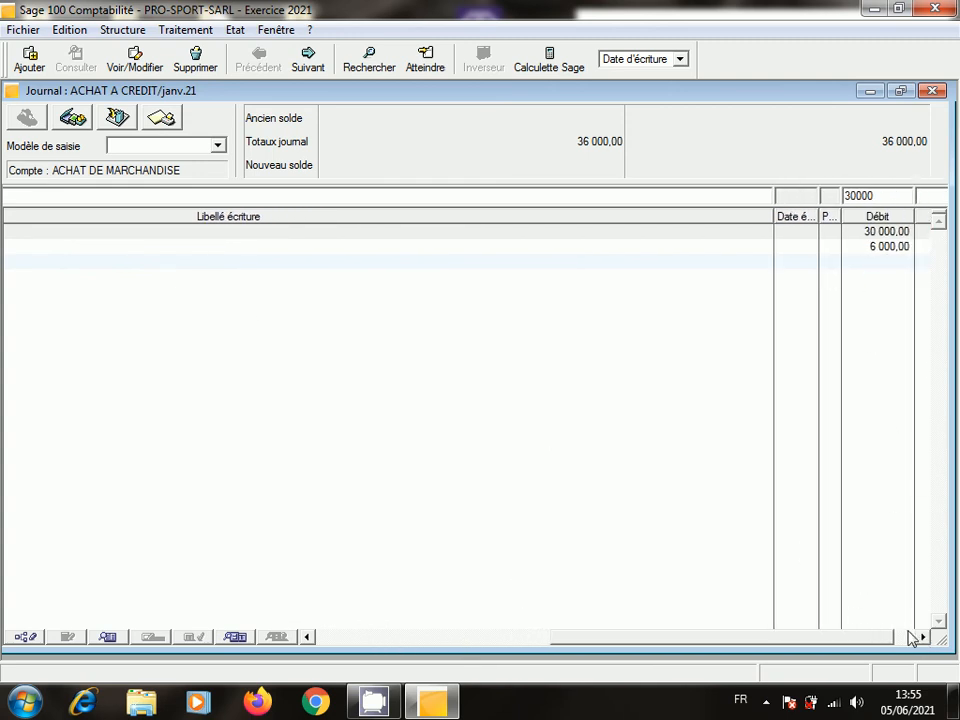
drag(923, 637, 921, 635)
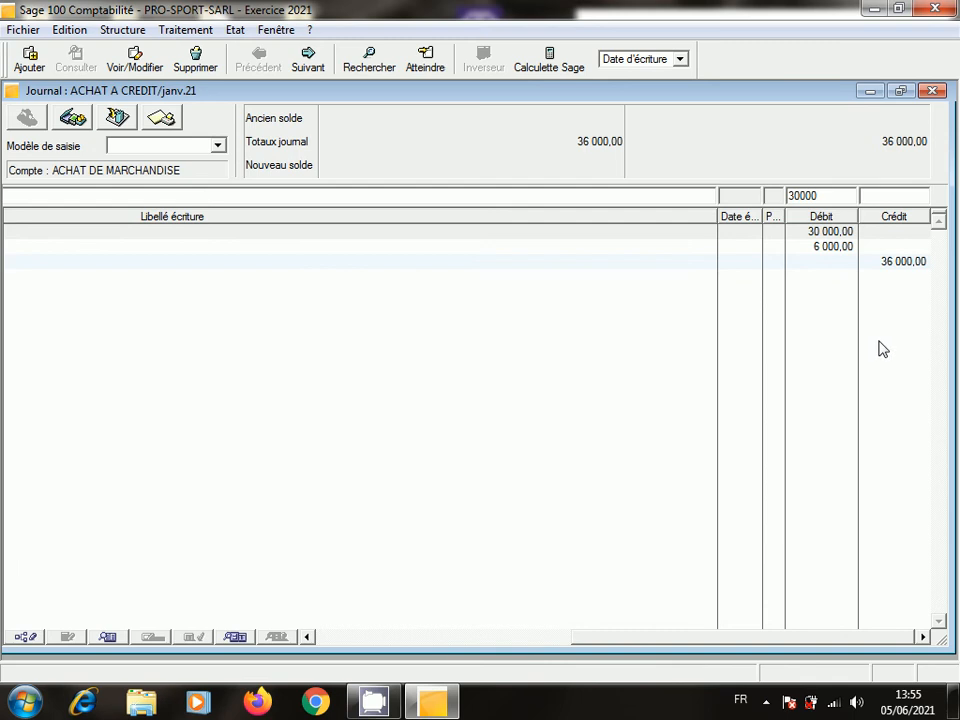
click(399, 643)
drag(399, 648, 400, 647)
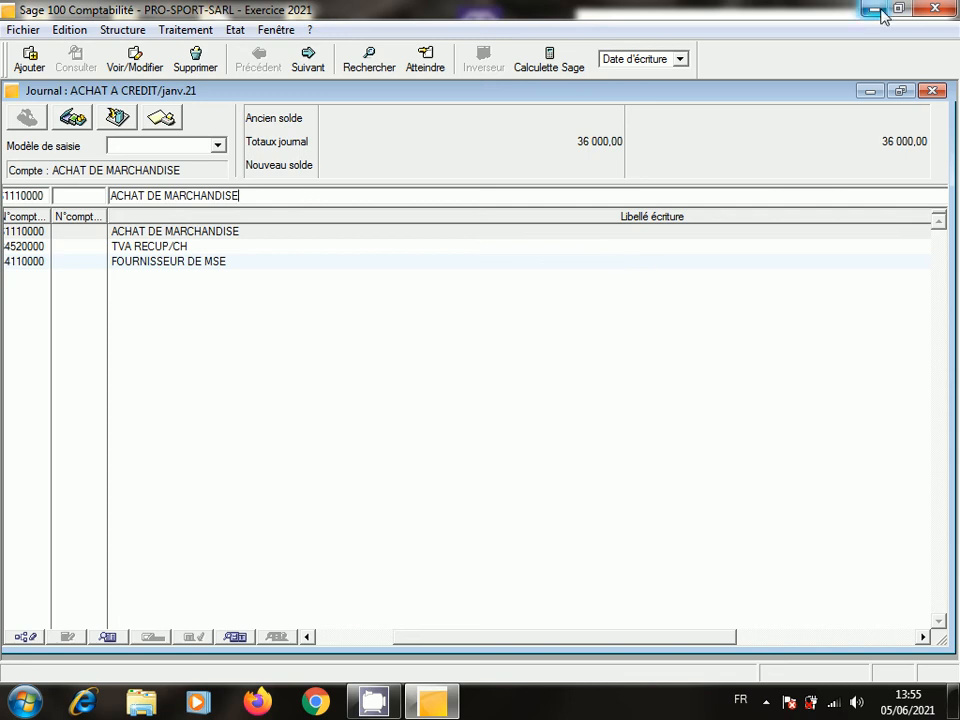
- Reopen the January ACHAT A CREDIT journal to check F17, then close it and the journal list
click(932, 92)
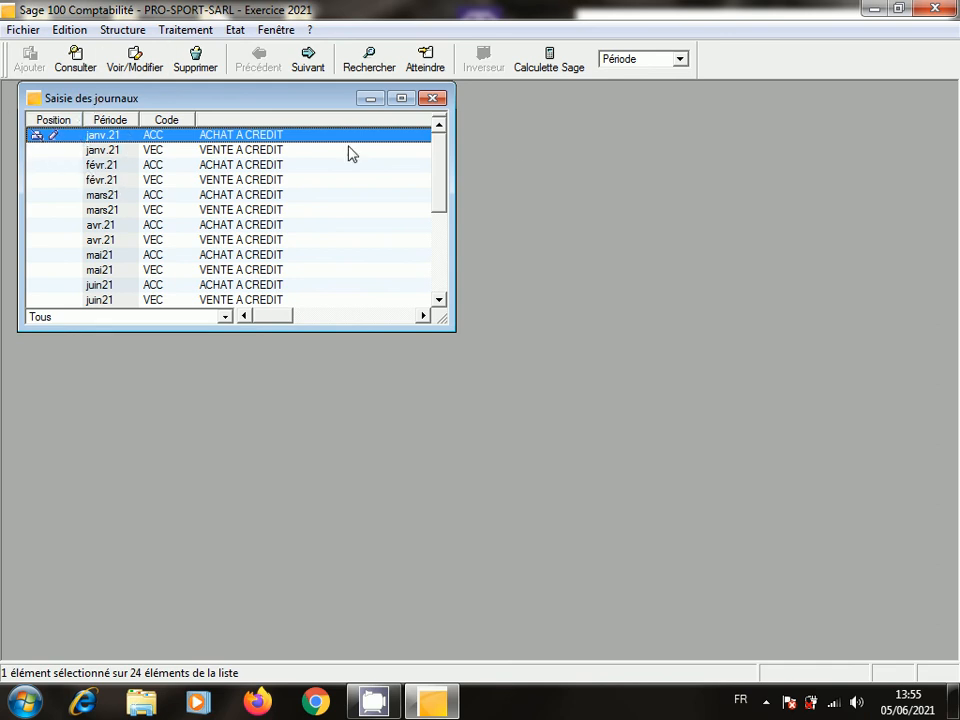
double_click(264, 139)
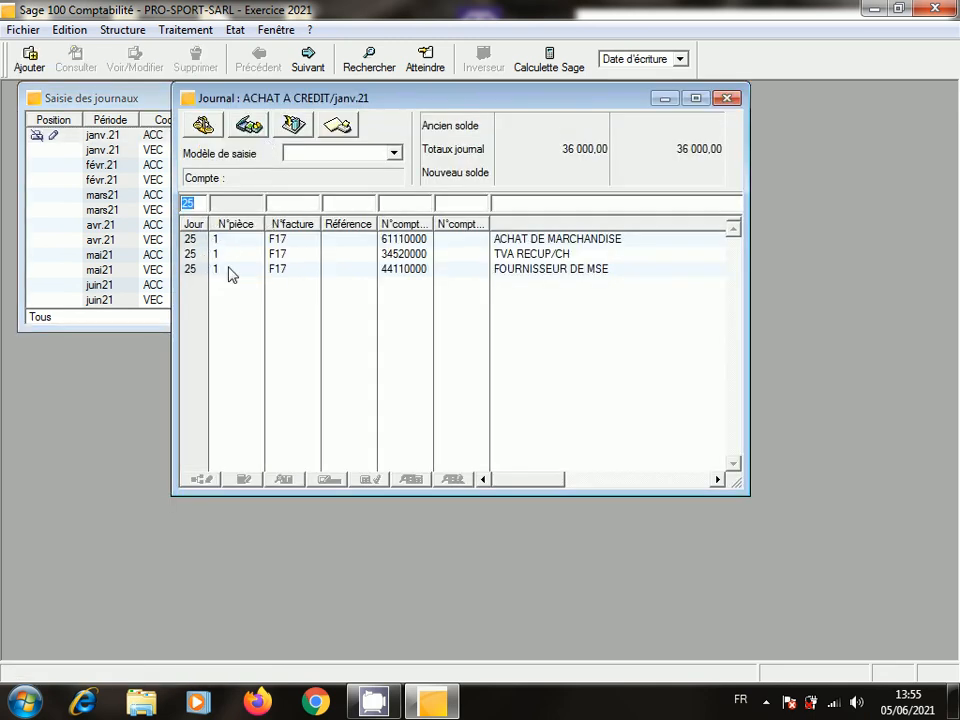
click(717, 480)
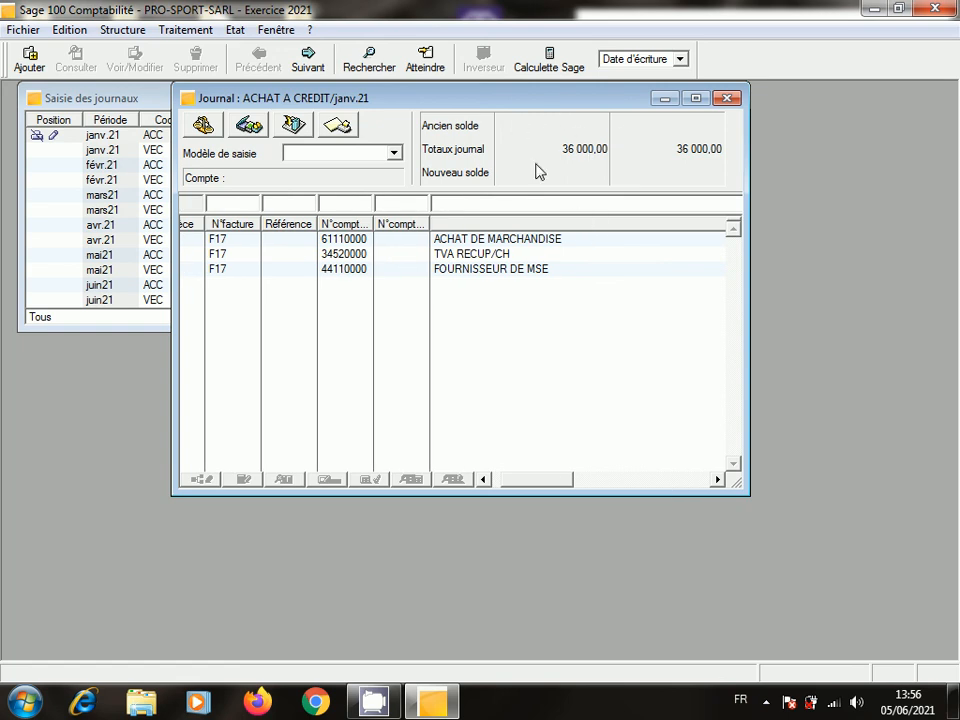
click(727, 98)
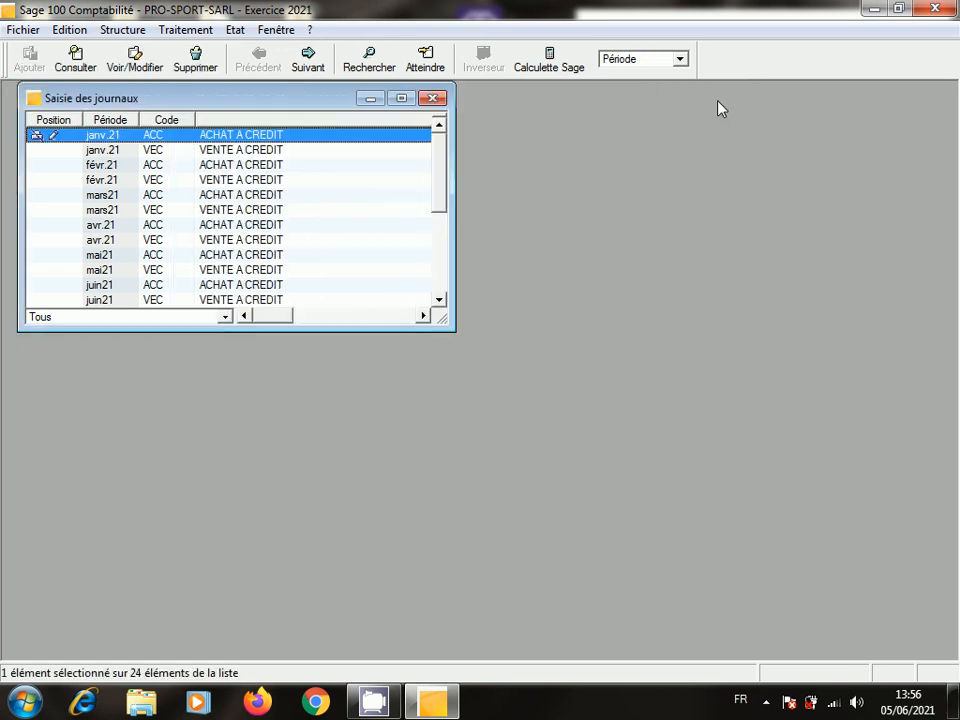
click(433, 98)
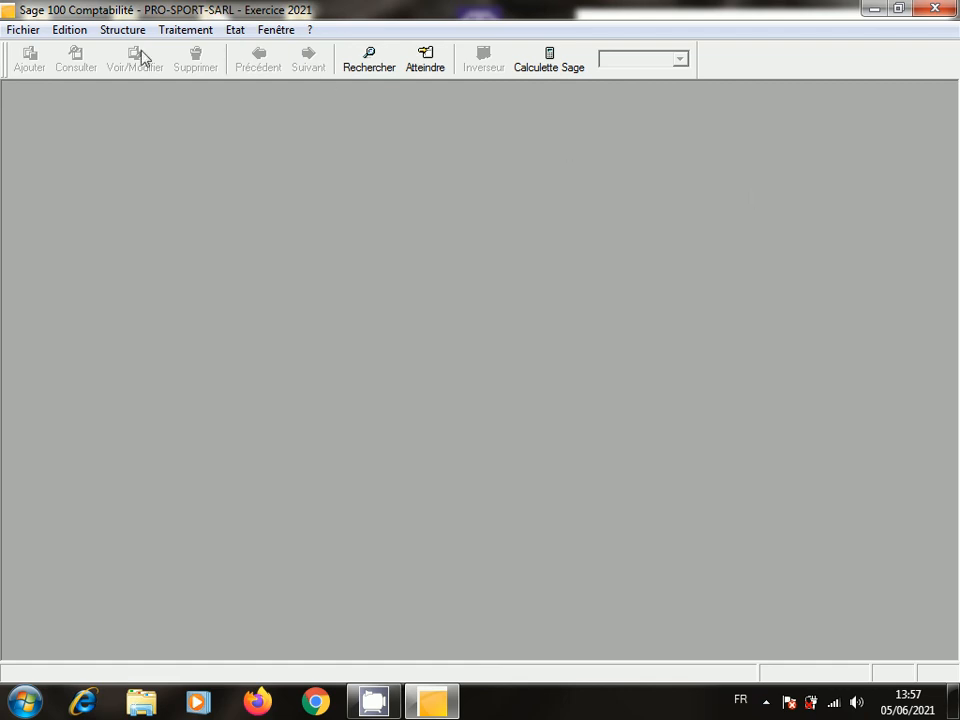
- Open the juil.21 ACC (ACHAT A CREDIT) journal from the Journaux de saisie list
click(186, 30)
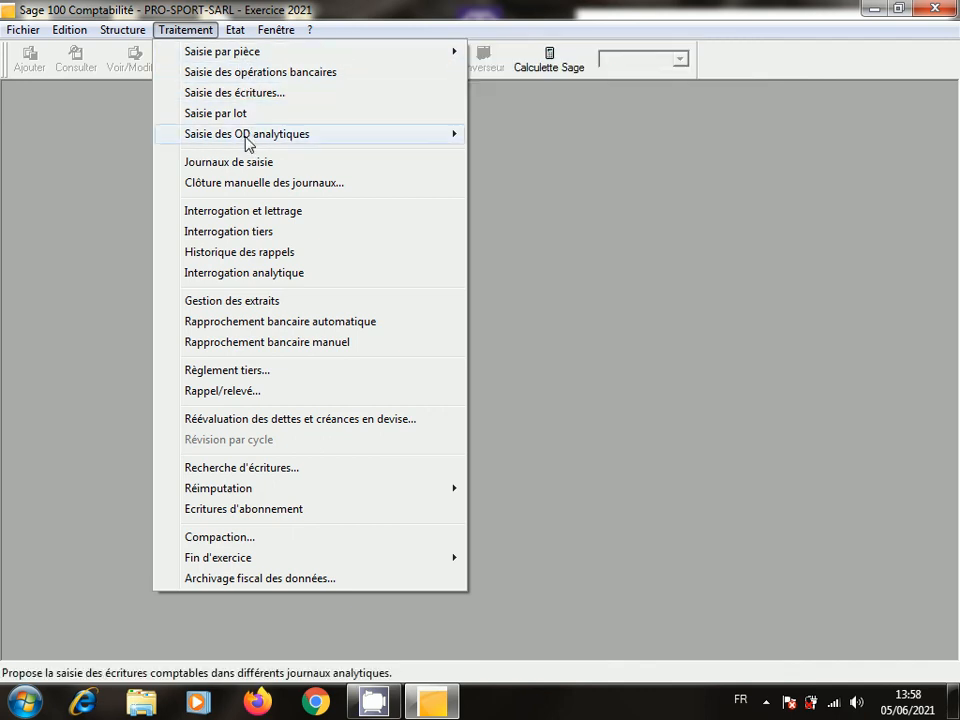
click(248, 163)
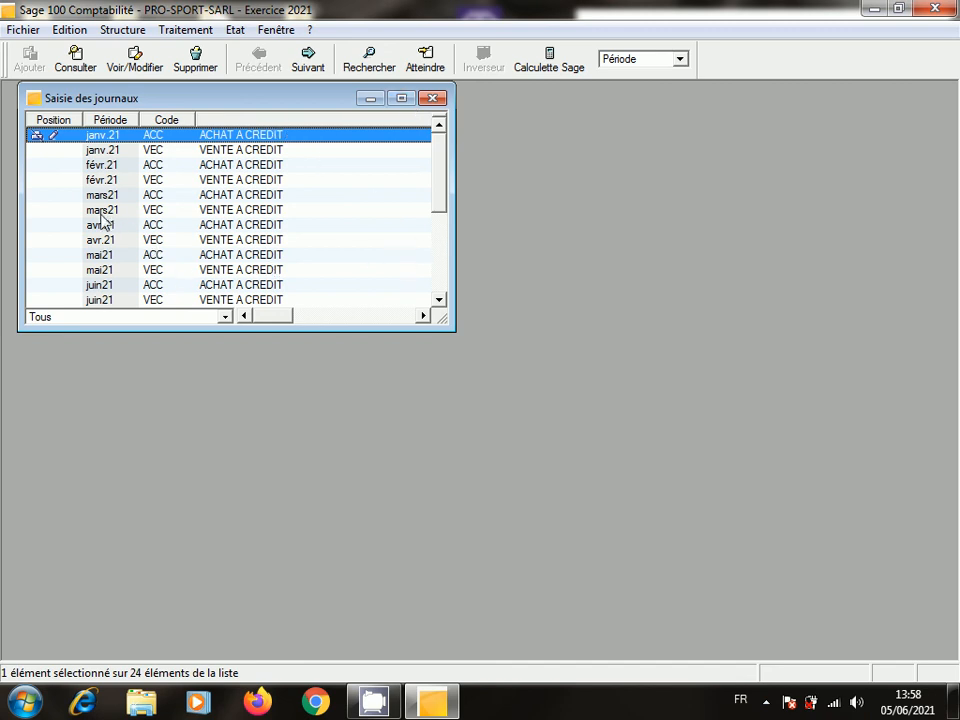
click(438, 300)
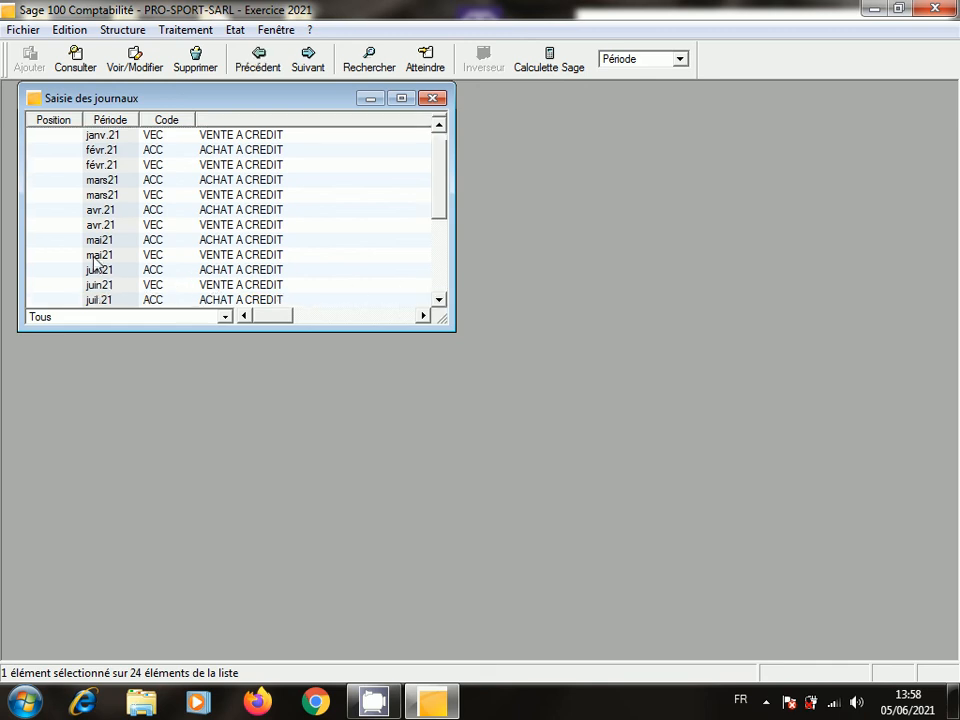
click(438, 300)
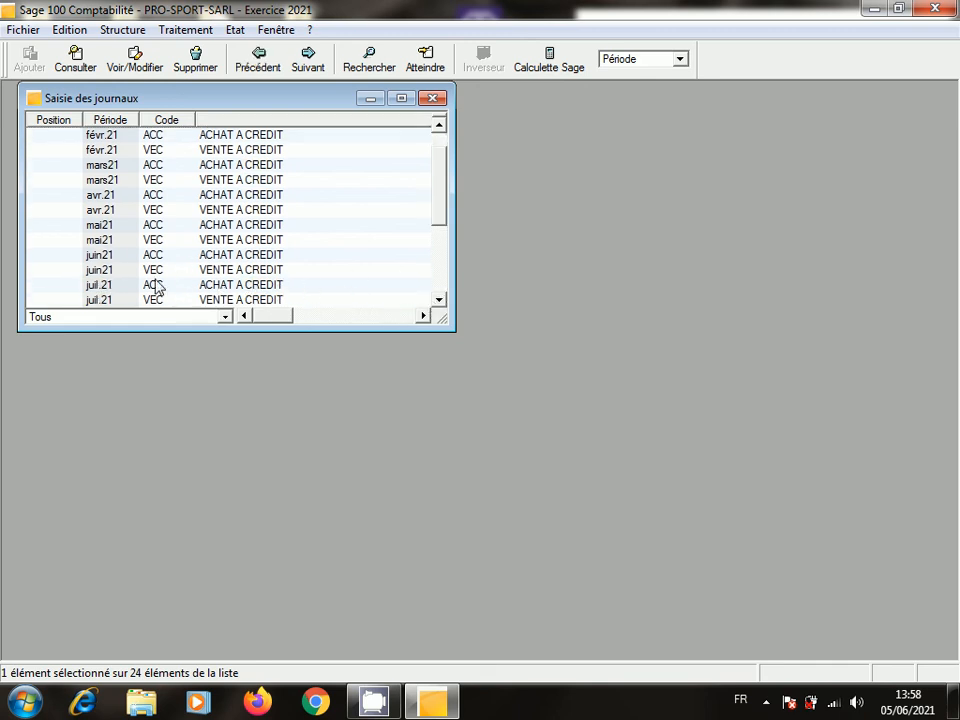
click(438, 300)
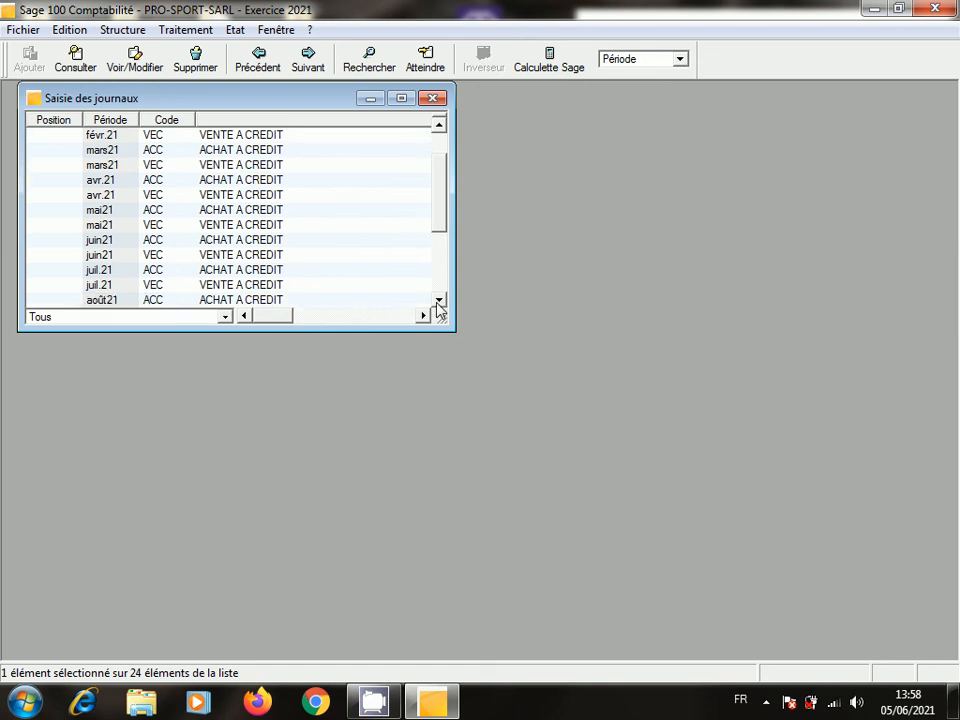
click(438, 300)
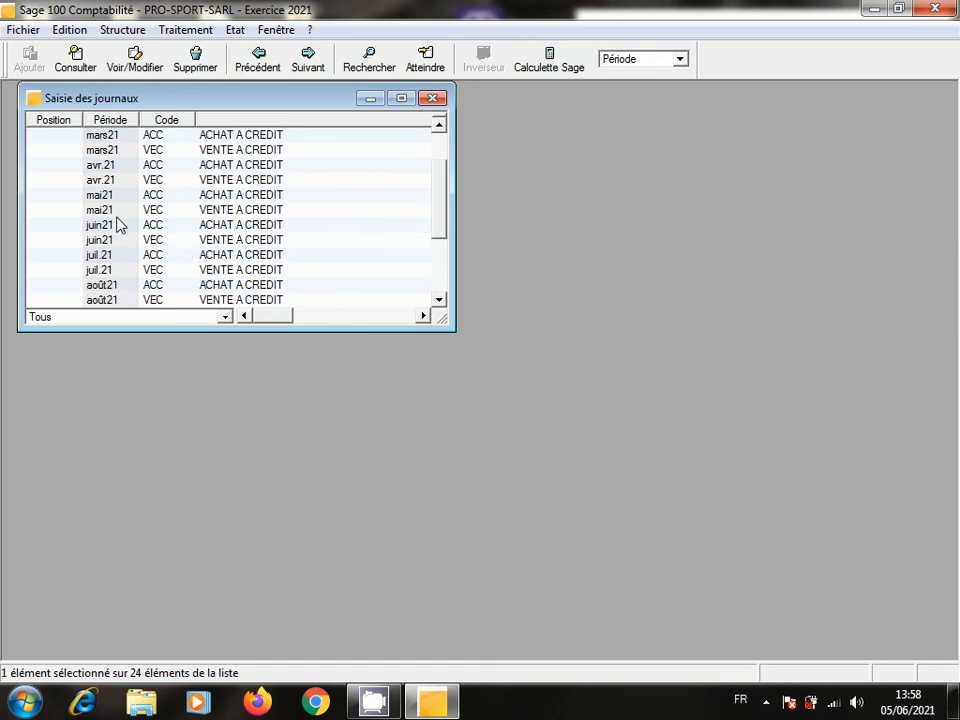
double_click(155, 255)
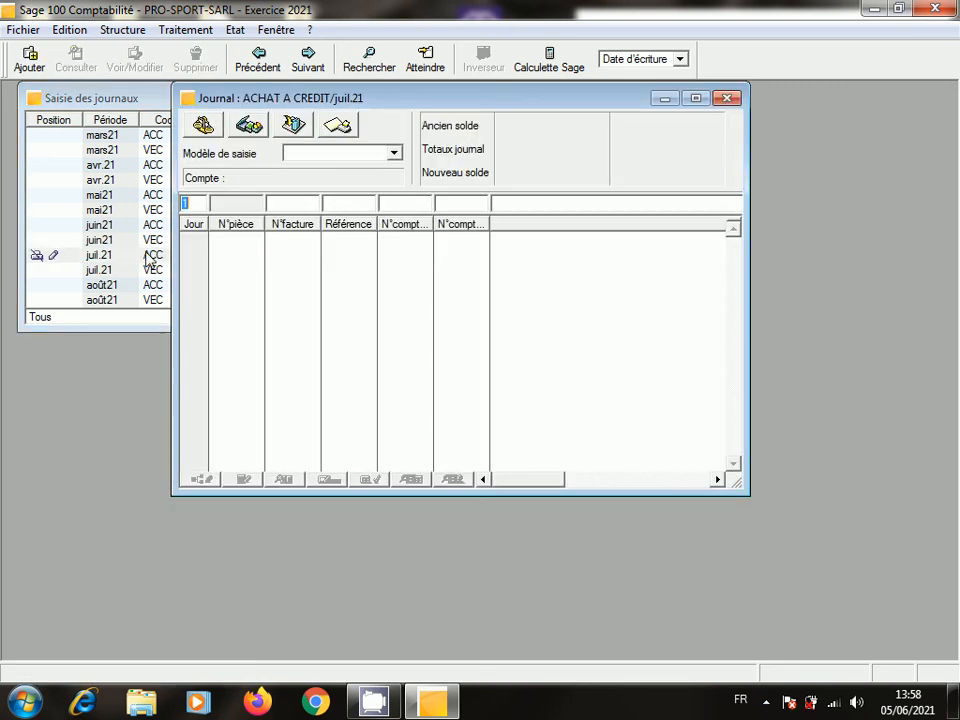
- Record invoice F17 on day 25, debiting account 61110000 for 30000
click(199, 205)
key(BackSpace)
text(25)
click(308, 207)
text(F17)
click(392, 204)
text(6)
key(Tab)
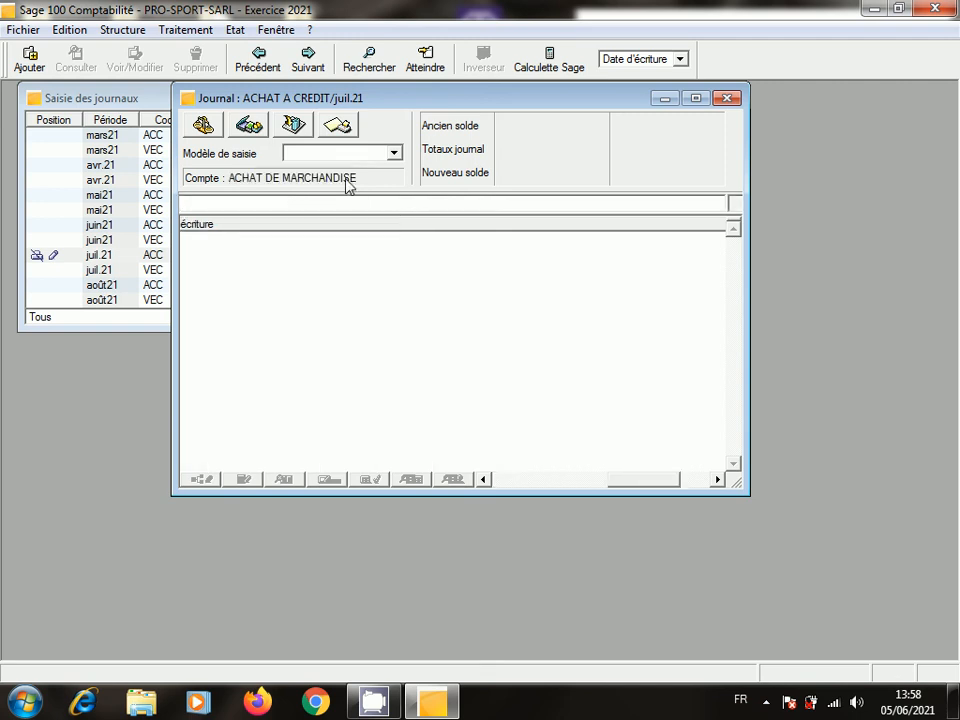
click(694, 480)
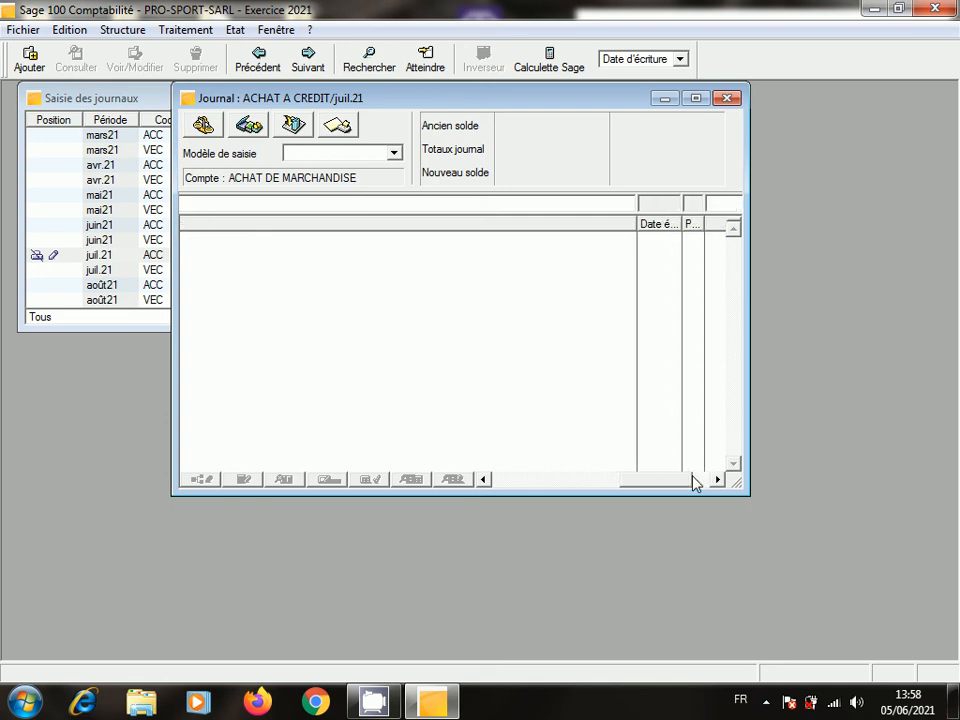
click(728, 207)
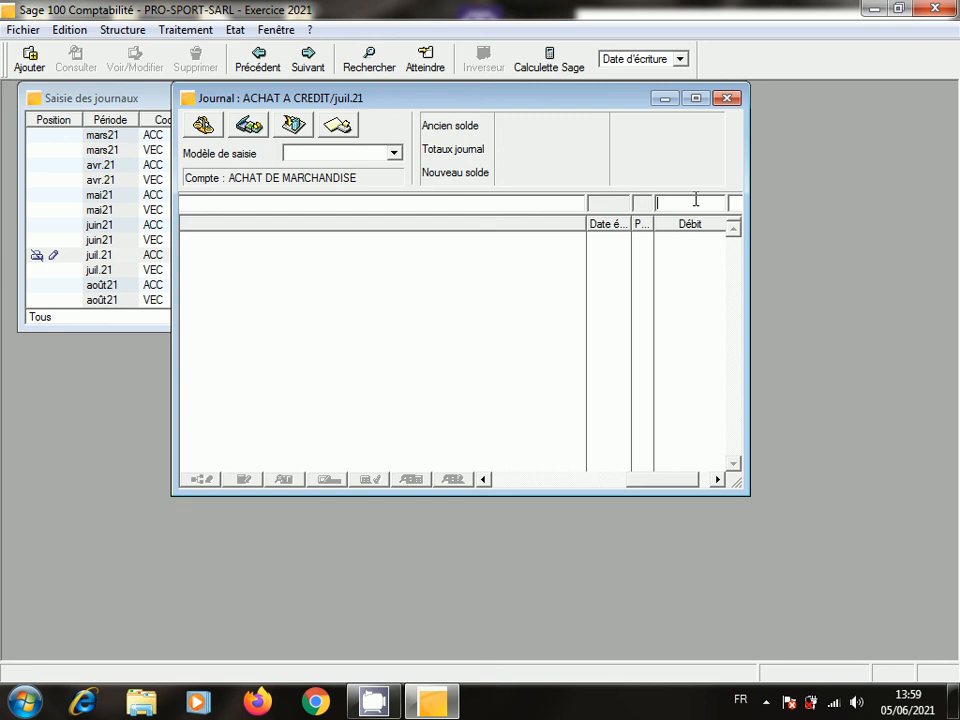
text(30000)
key(Return)
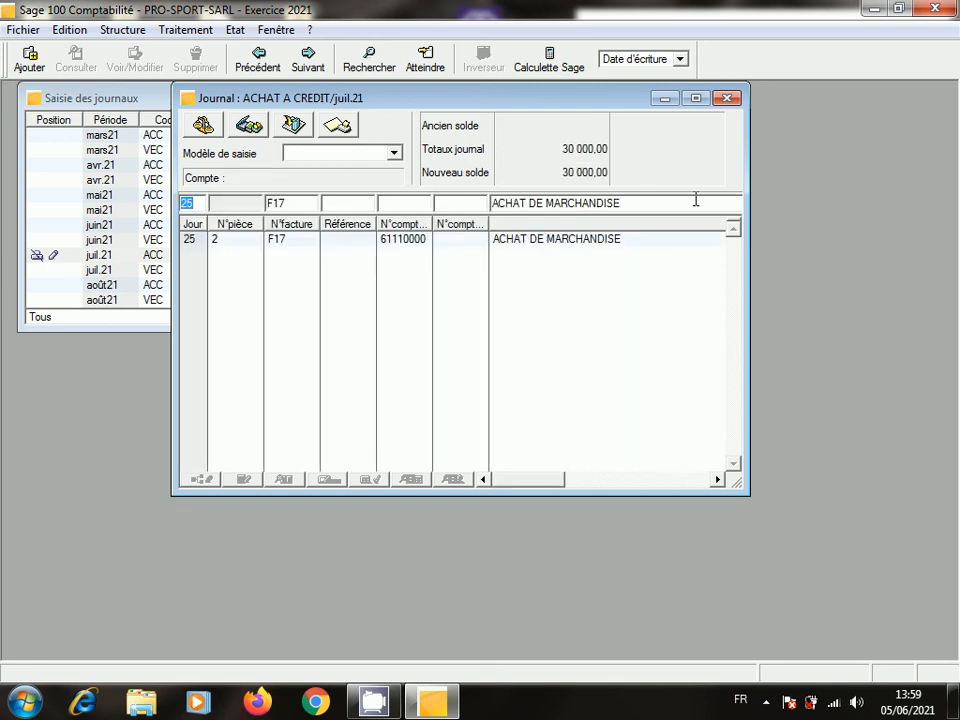
- Add the 34520000 TVA RECUP/CH line for an amount of 6000
key(Tab)
text(34)
key(Tab)
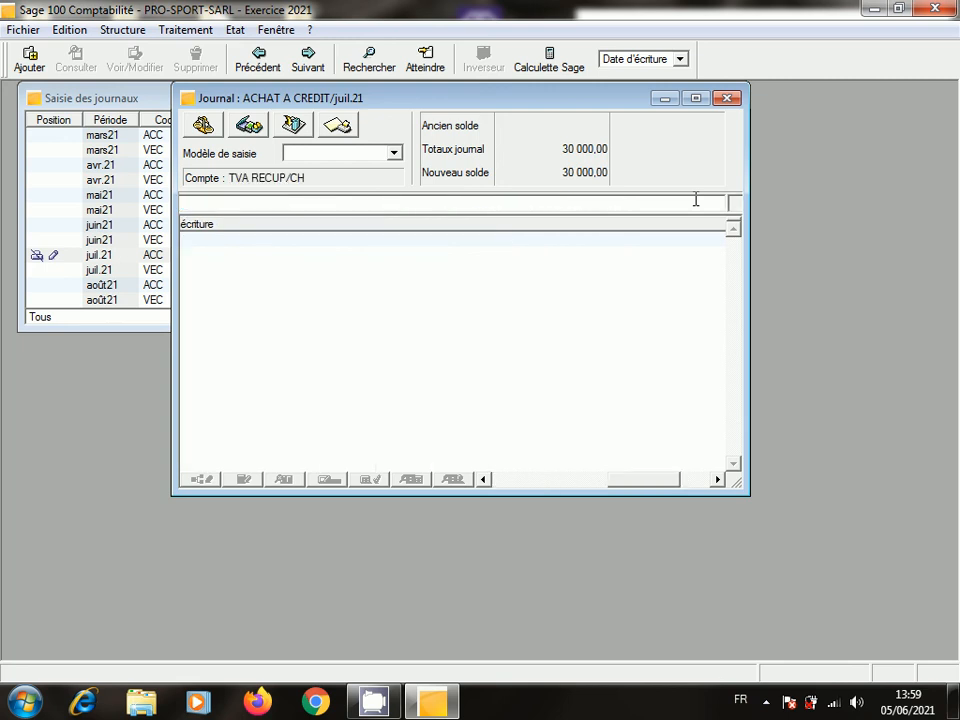
click(522, 480)
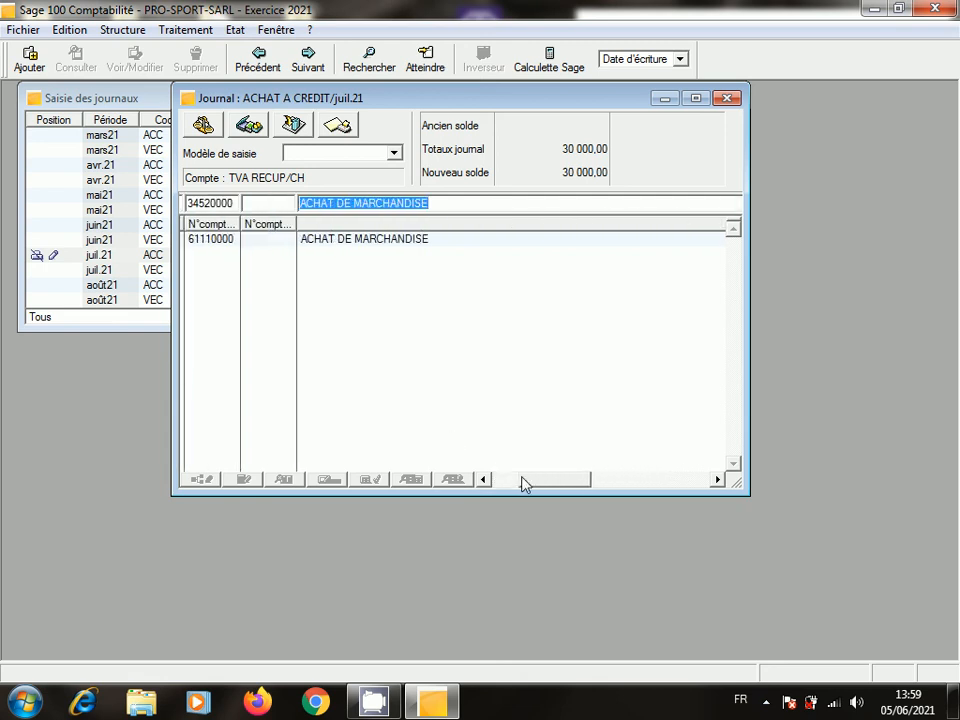
click(444, 206)
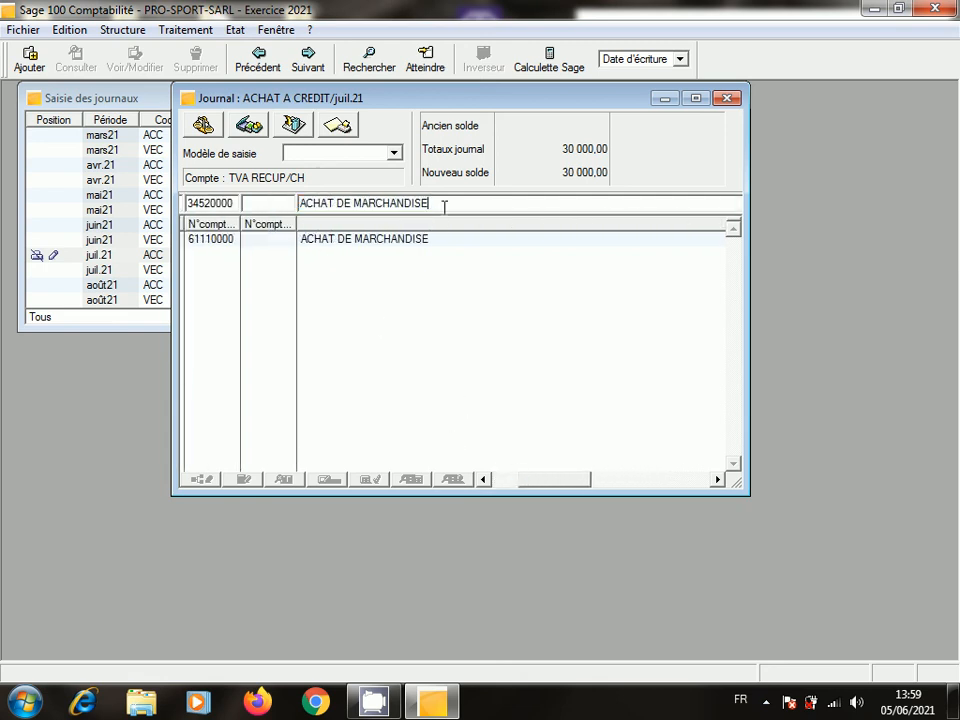
key(Tab)
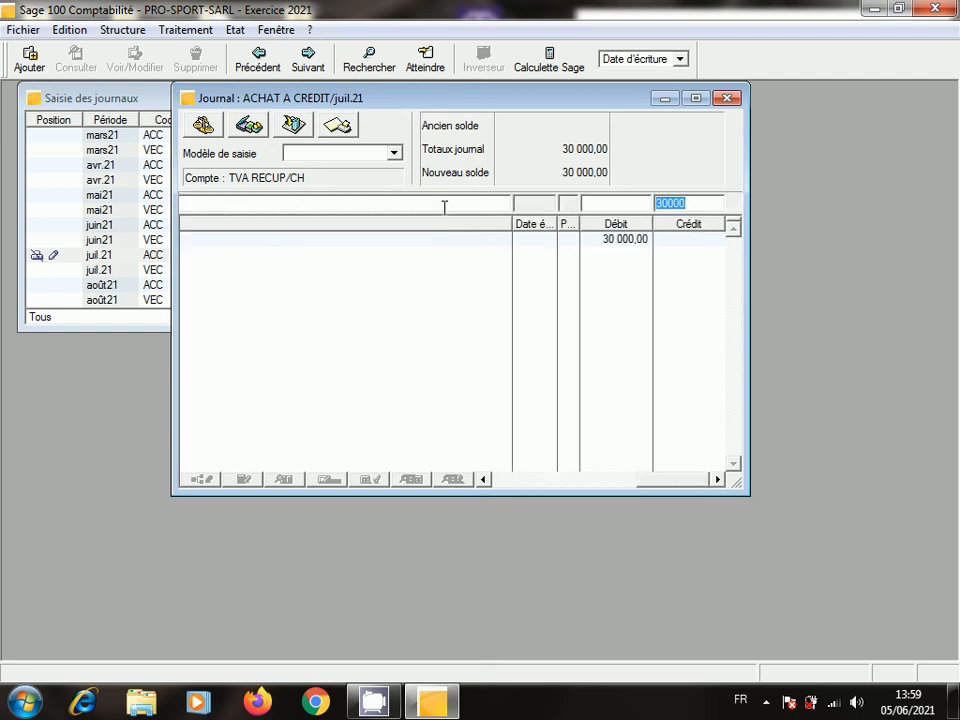
text(6000)
key(Return)
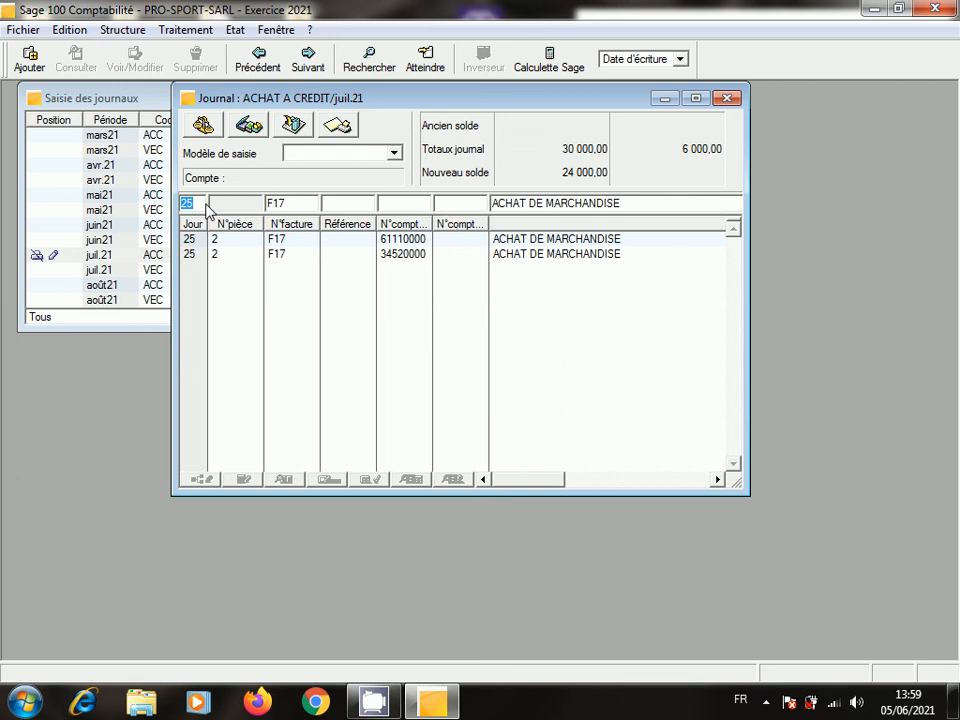
- Start a new line on supplier account 44110000 (FOURNISSEUR DE MSE)
key(Tab)
key(Tab)
key(Tab)
key(Tab)
text(44)
key(Tab)
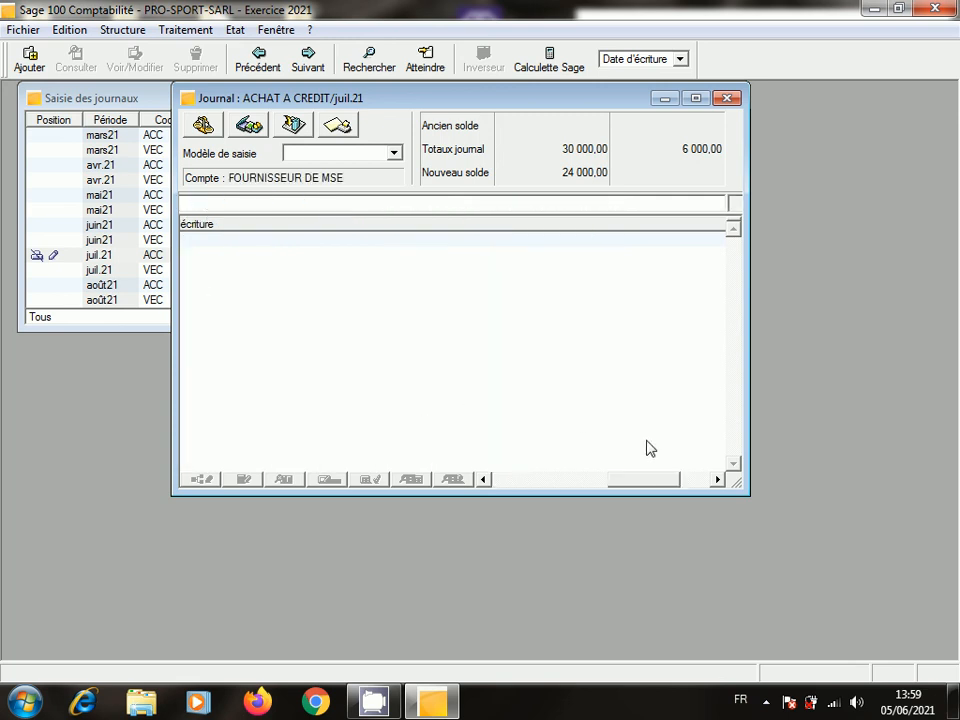
click(578, 481)
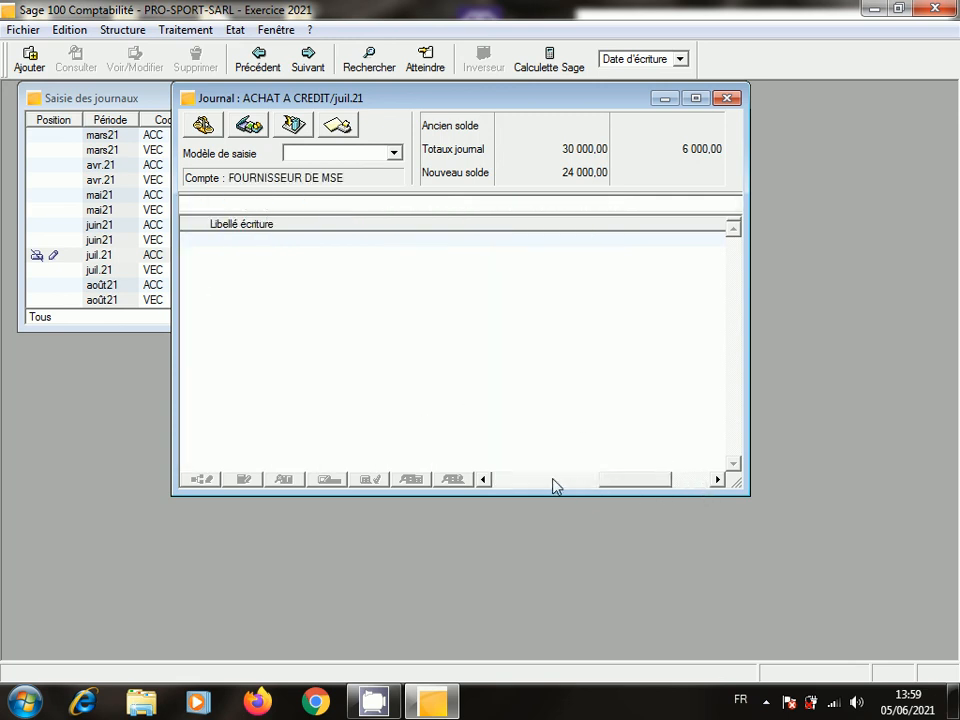
click(527, 480)
drag(643, 484, 741, 484)
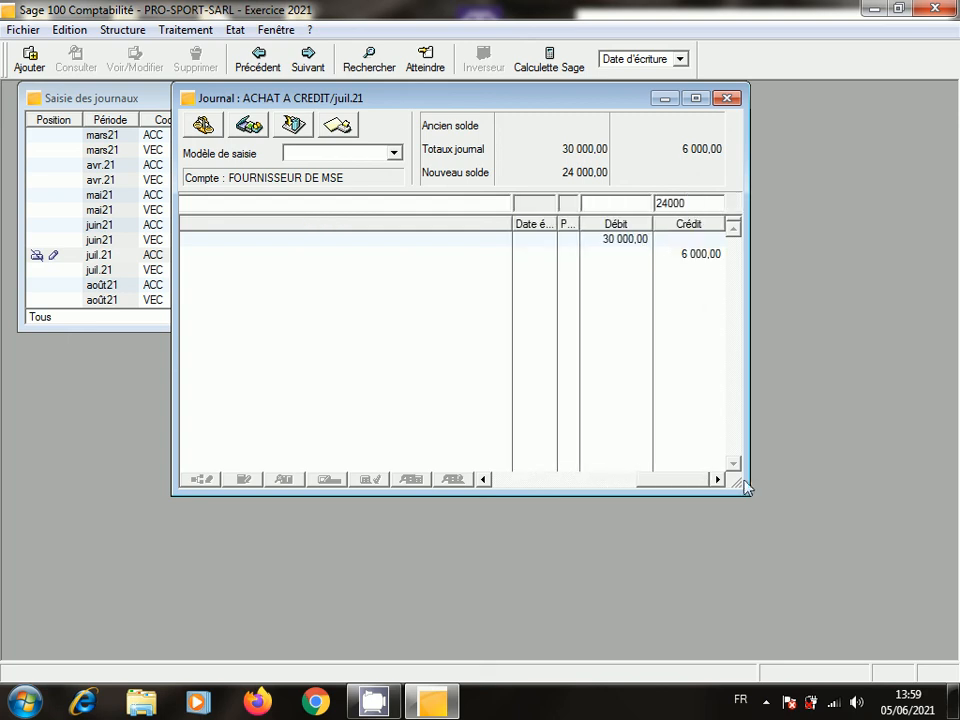
- Review the recorded F17 lines, reloading the 61110000 and 34520000 lines
double_click(625, 245)
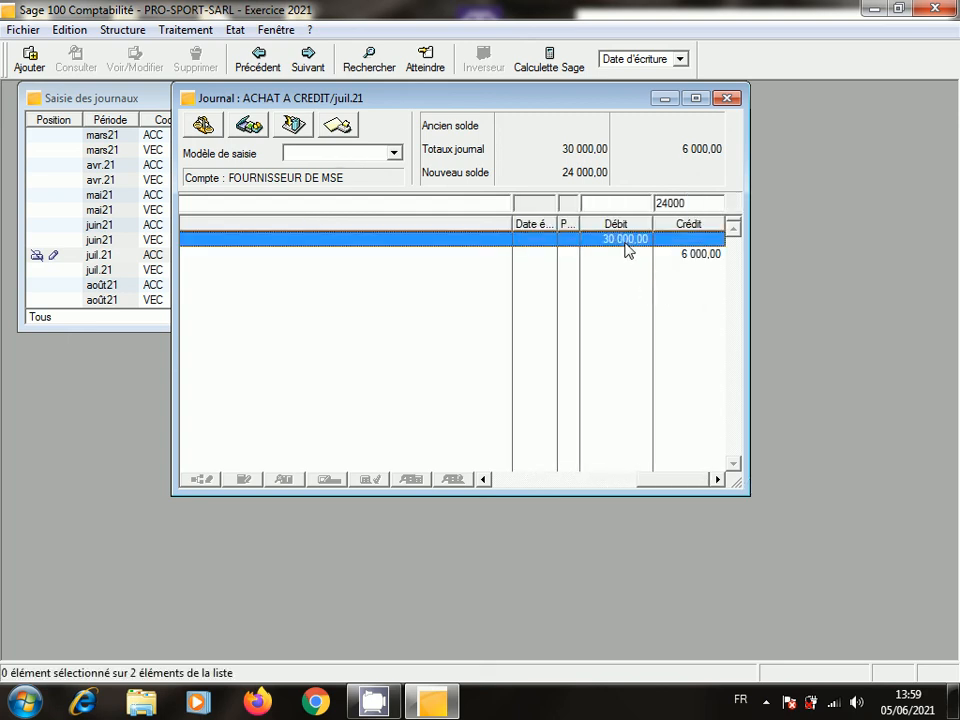
double_click(286, 239)
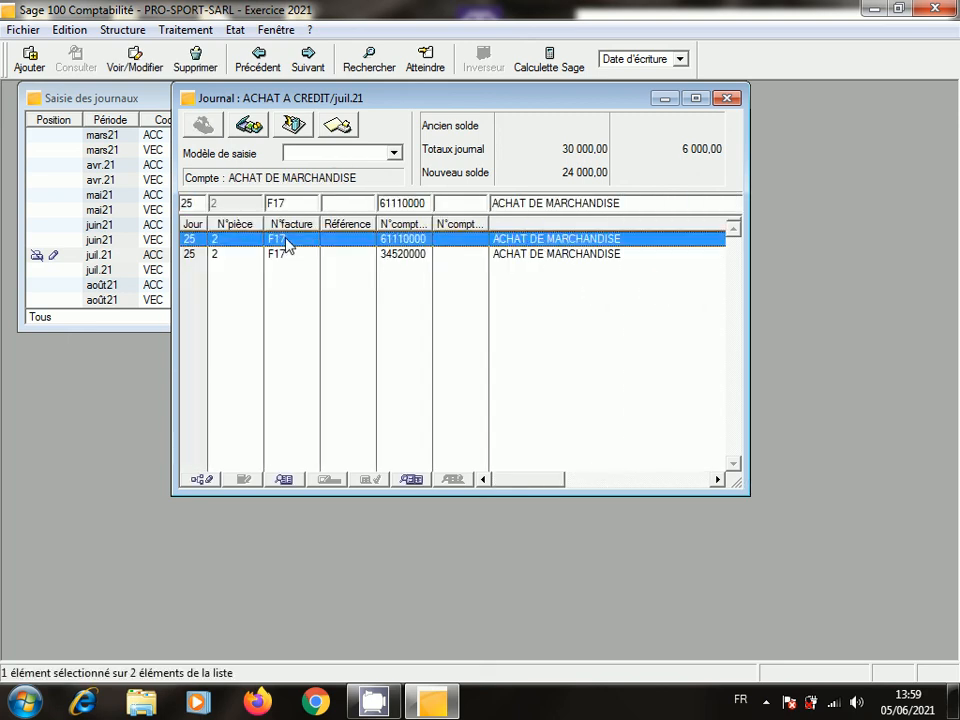
click(340, 258)
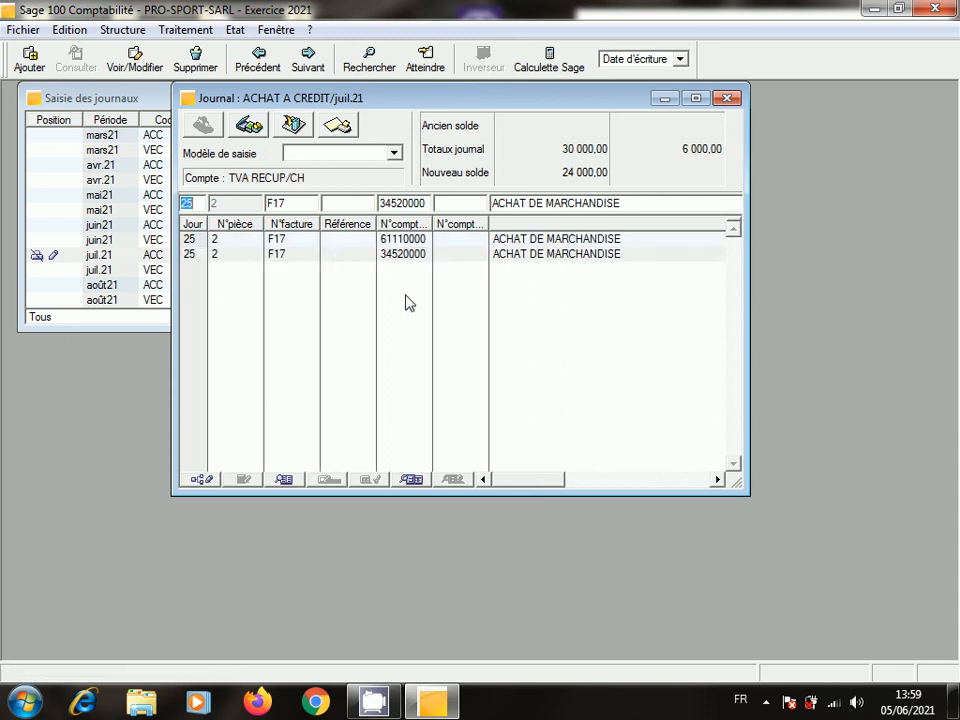
click(717, 479)
click(717, 479)
click(717, 479)
click(717, 479)
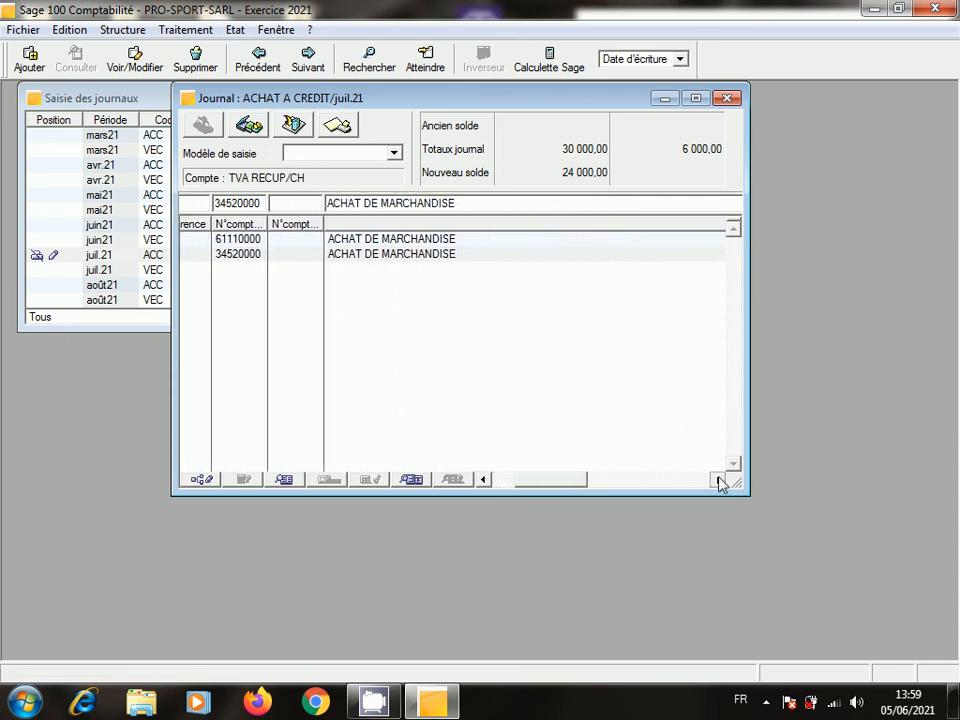
click(717, 479)
click(717, 479)
click(717, 479)
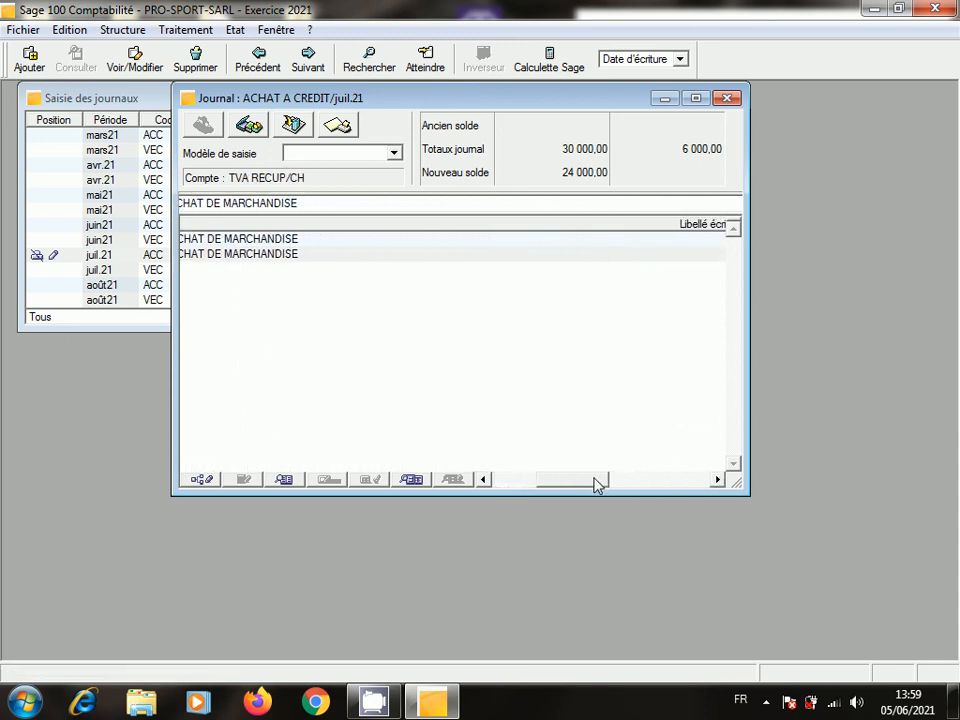
drag(596, 484, 696, 489)
click(617, 256)
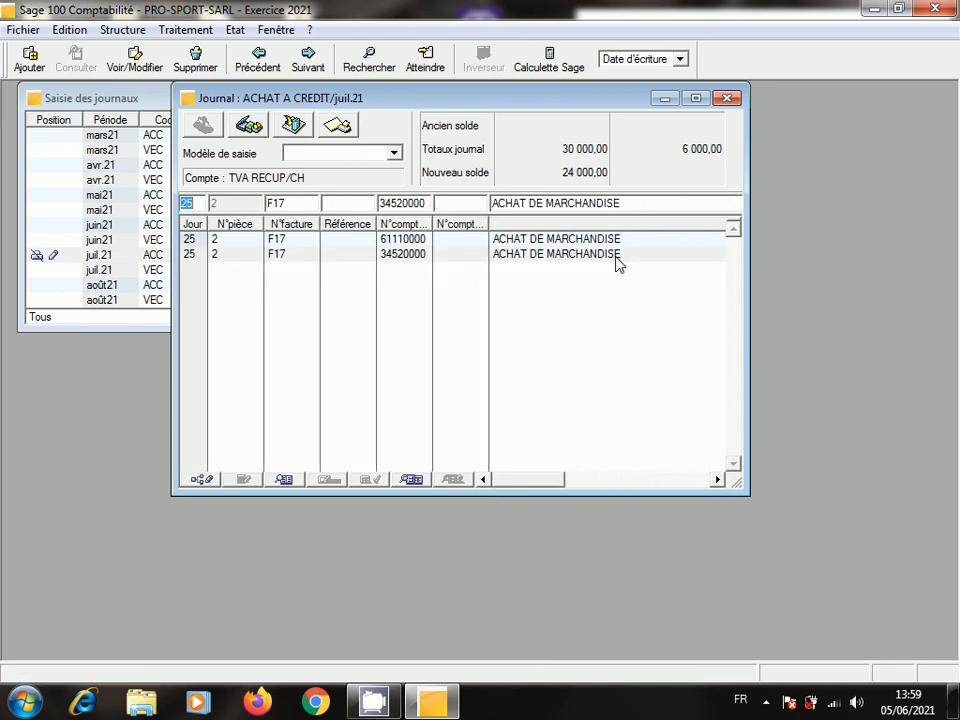
click(633, 205)
key(Tab)
key(Tab)
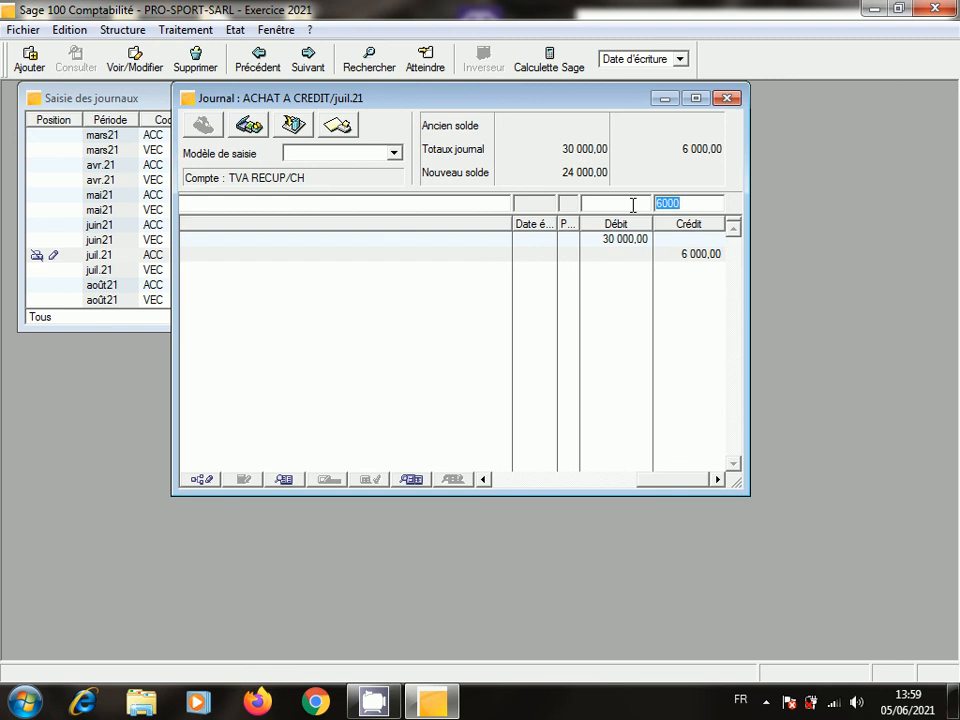
key(Return)
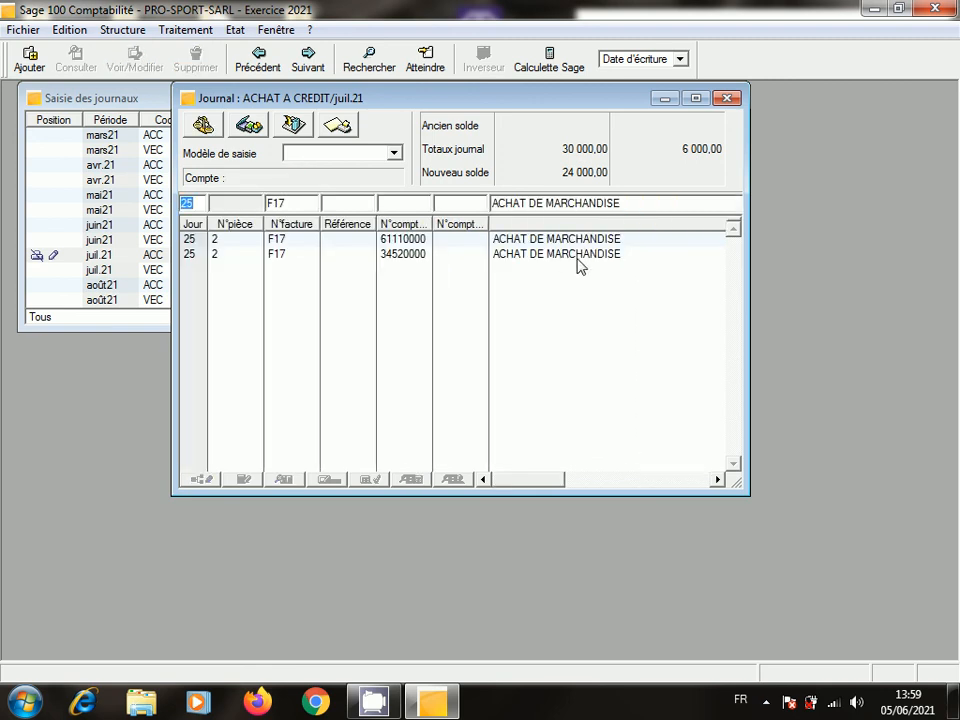
click(677, 480)
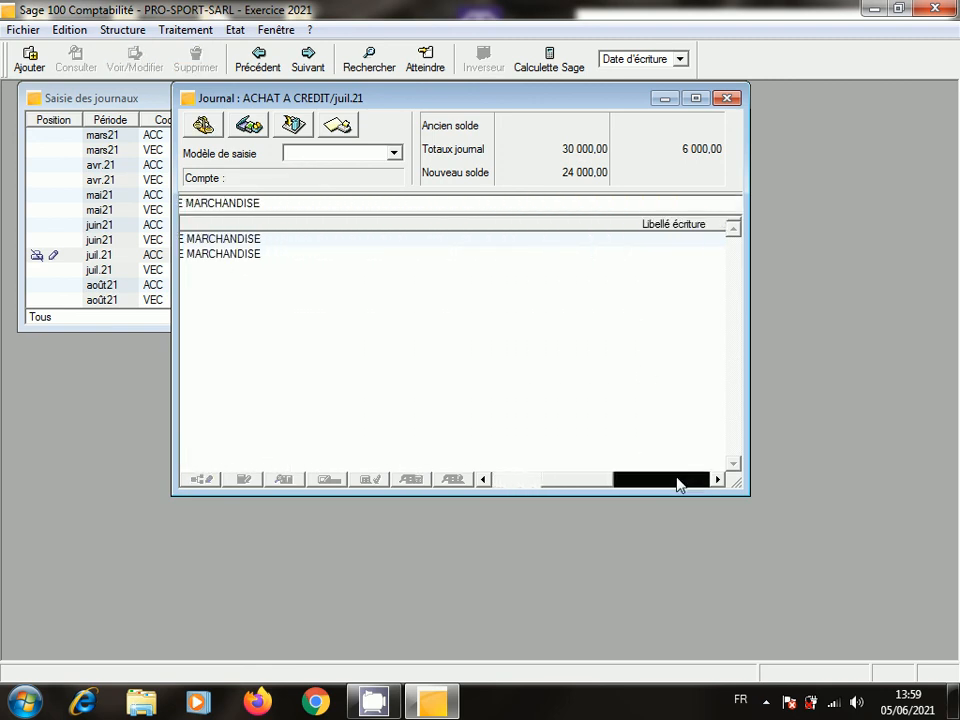
click(677, 480)
click(677, 480)
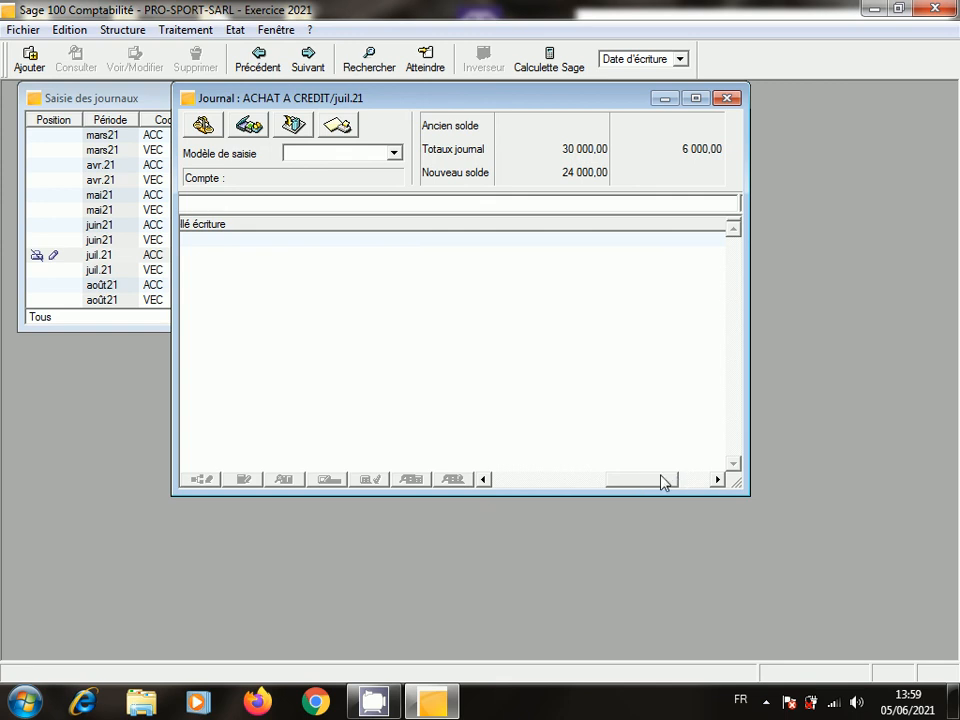
drag(662, 482, 687, 484)
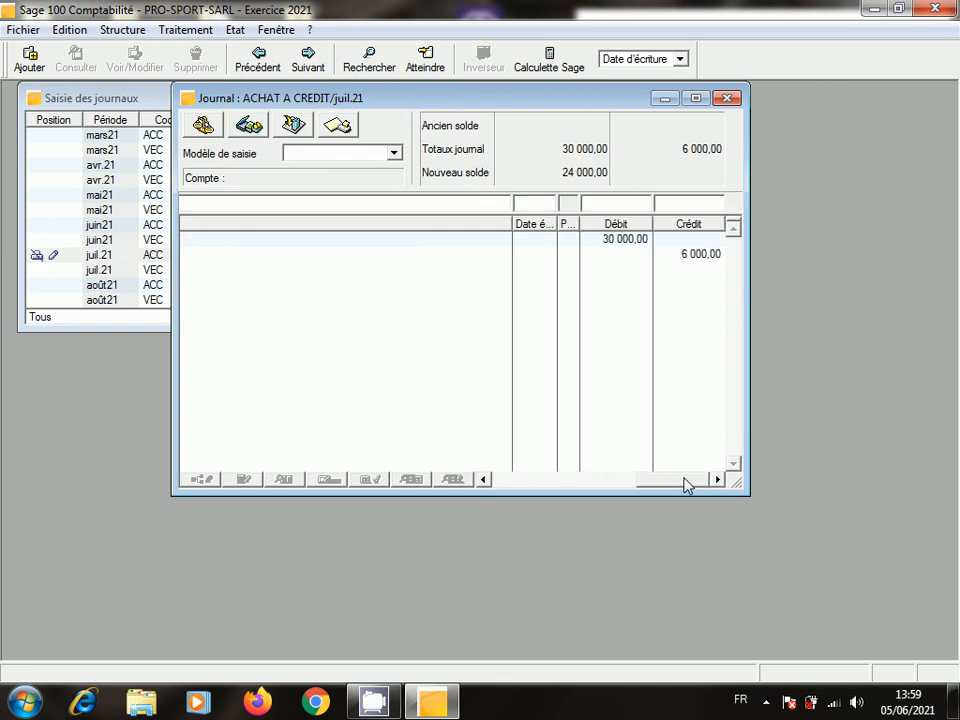
- Move the 6000 on the 34520000 VAT line from the credit to the debit side
click(699, 257)
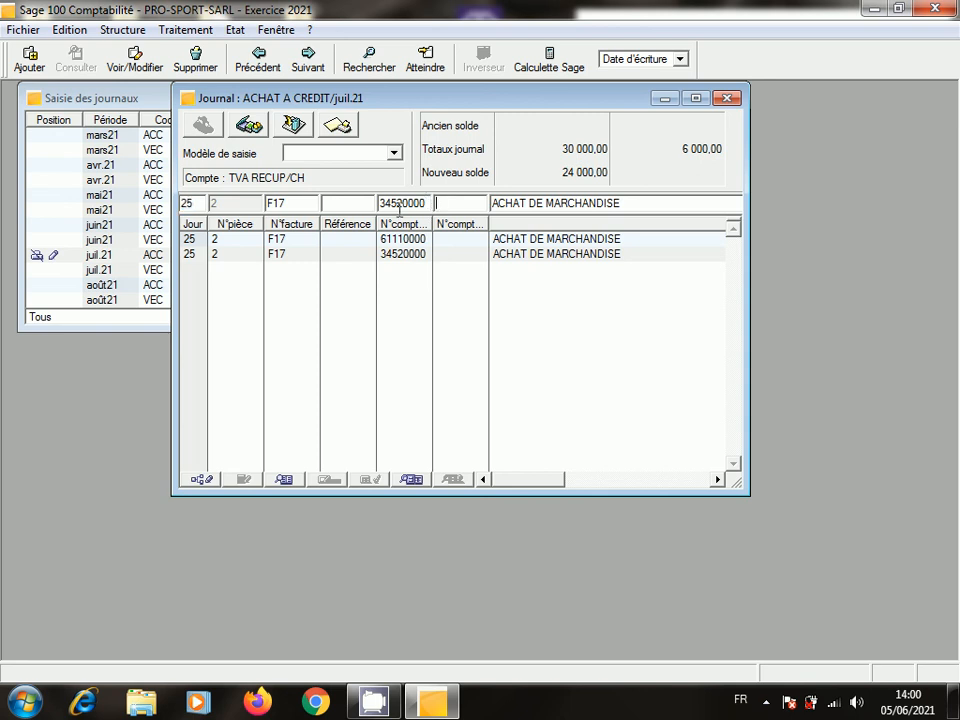
key(Tab)
key(Tab)
key(Tab)
key(BackSpace)
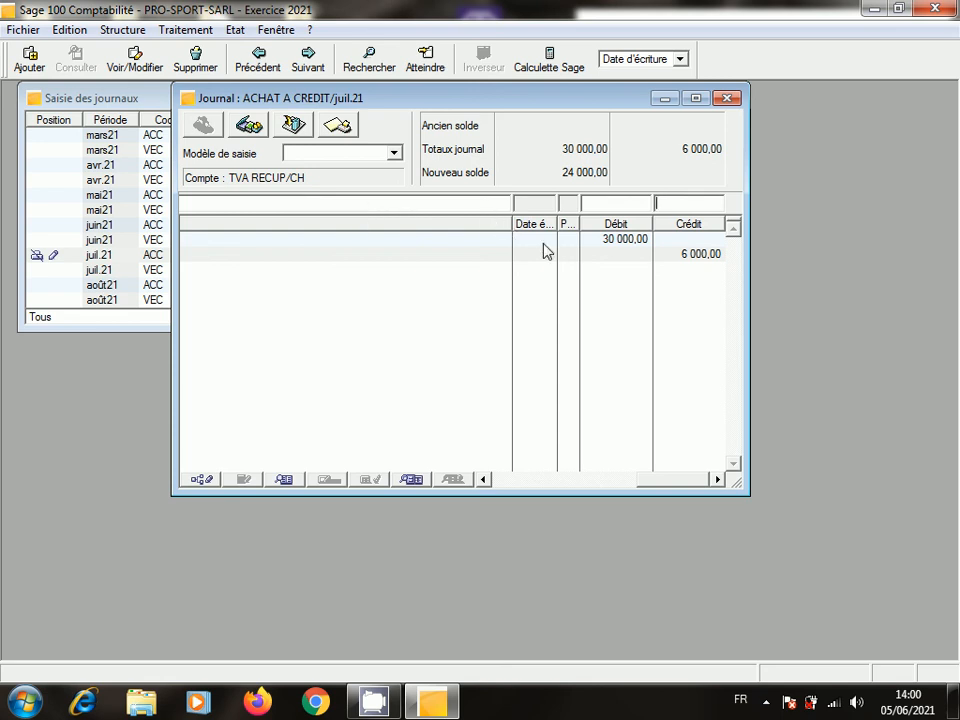
click(617, 205)
text(6000)
key(Return)
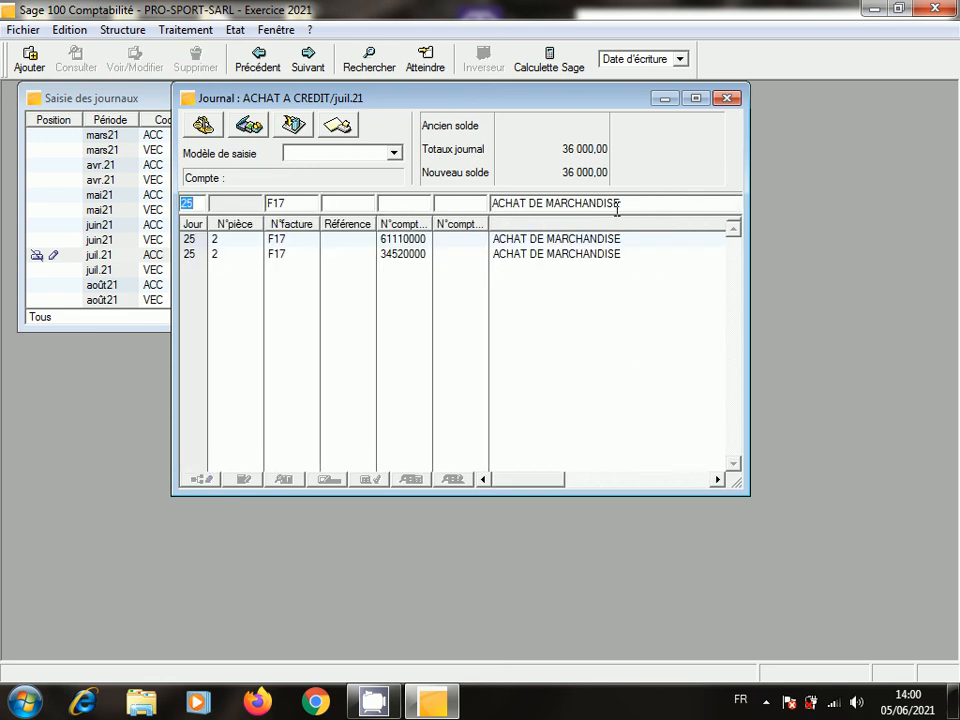
- Validate the 44110000 supplier line crediting 36000, then check the 61110000 and 34520000 lines
key(Tab)
key(Tab)
key(Tab)
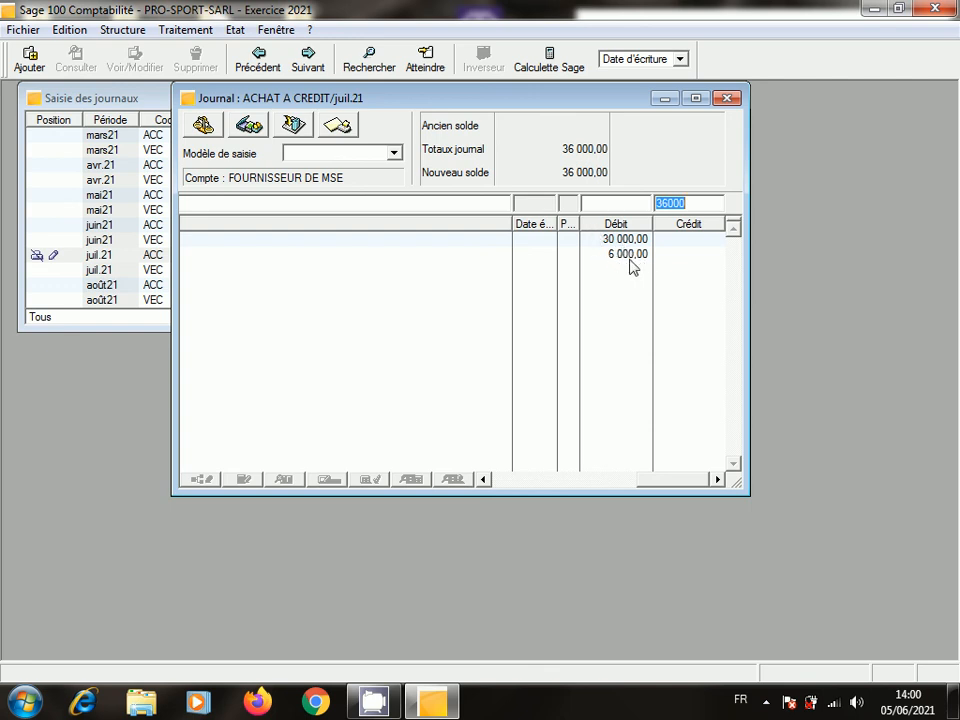
key(Return)
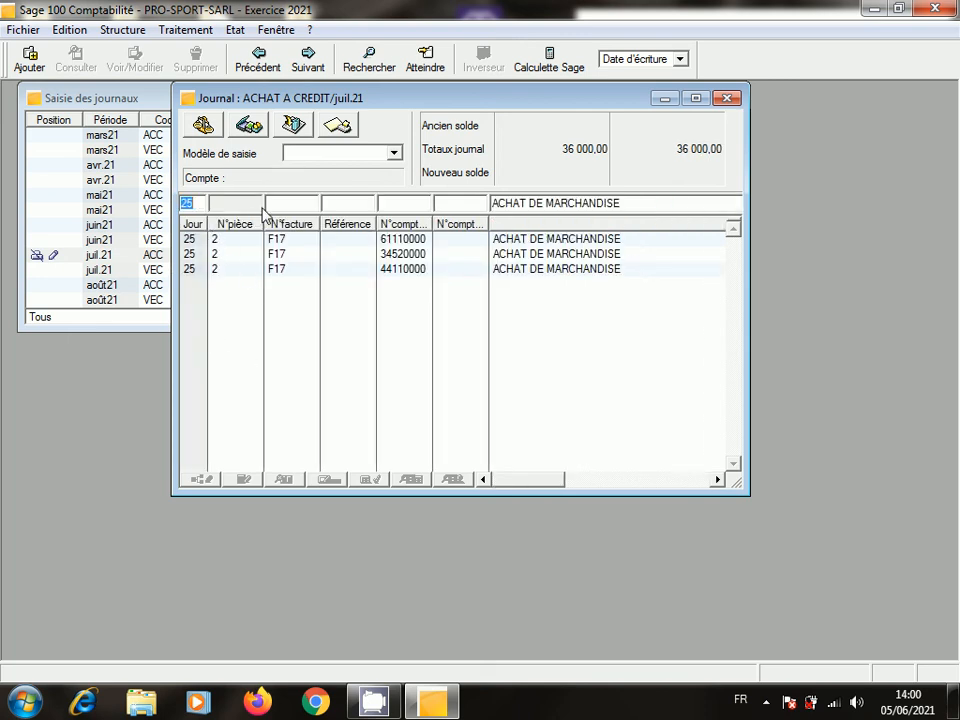
click(274, 238)
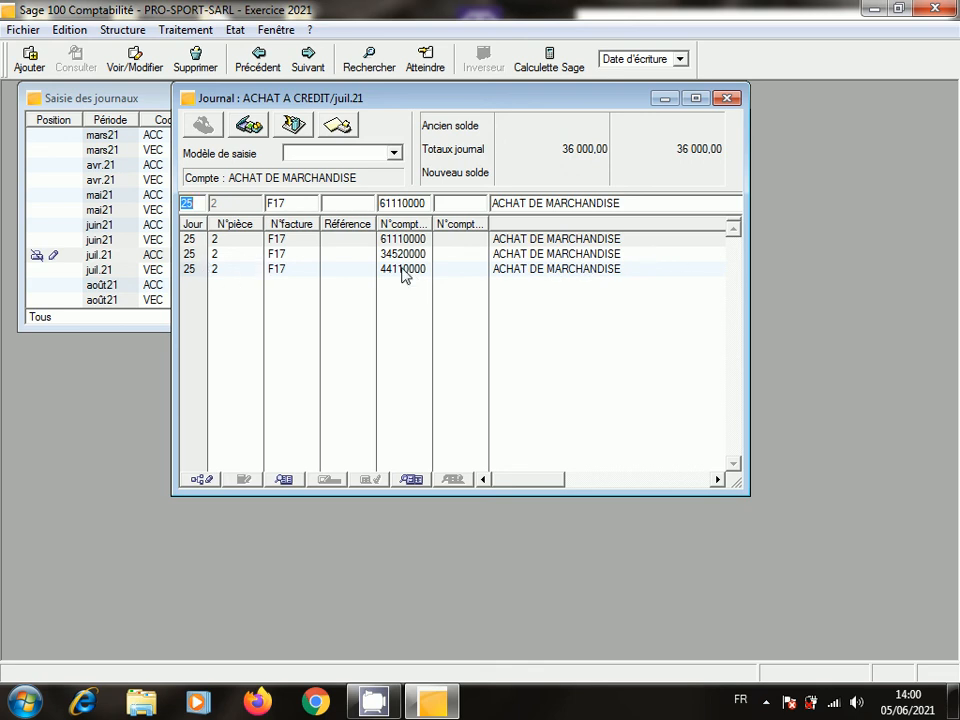
click(215, 257)
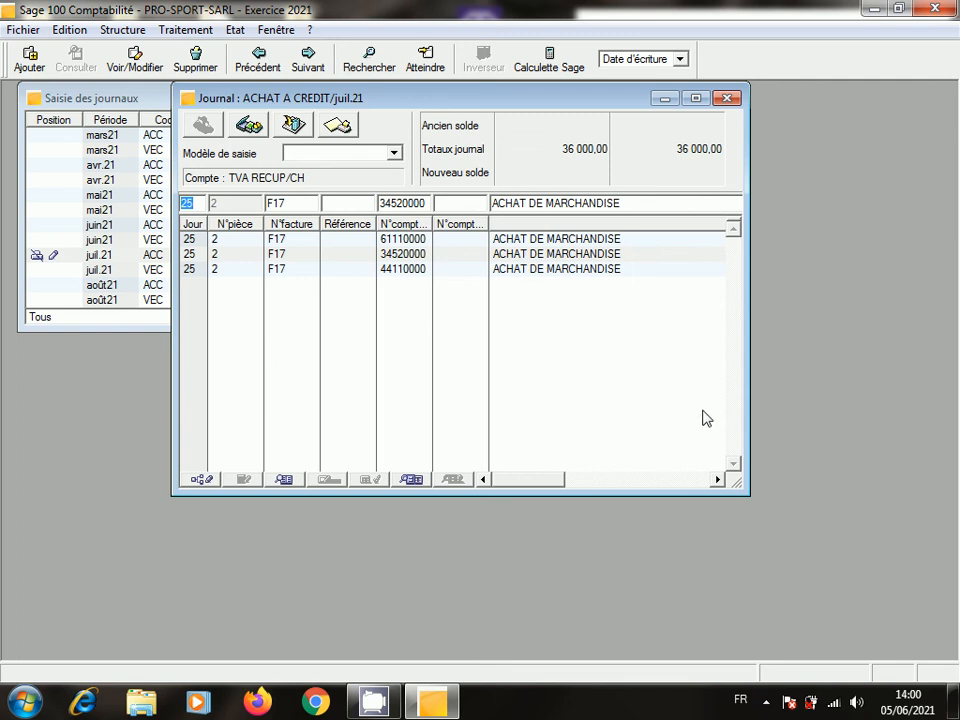
click(716, 480)
drag(716, 480, 716, 481)
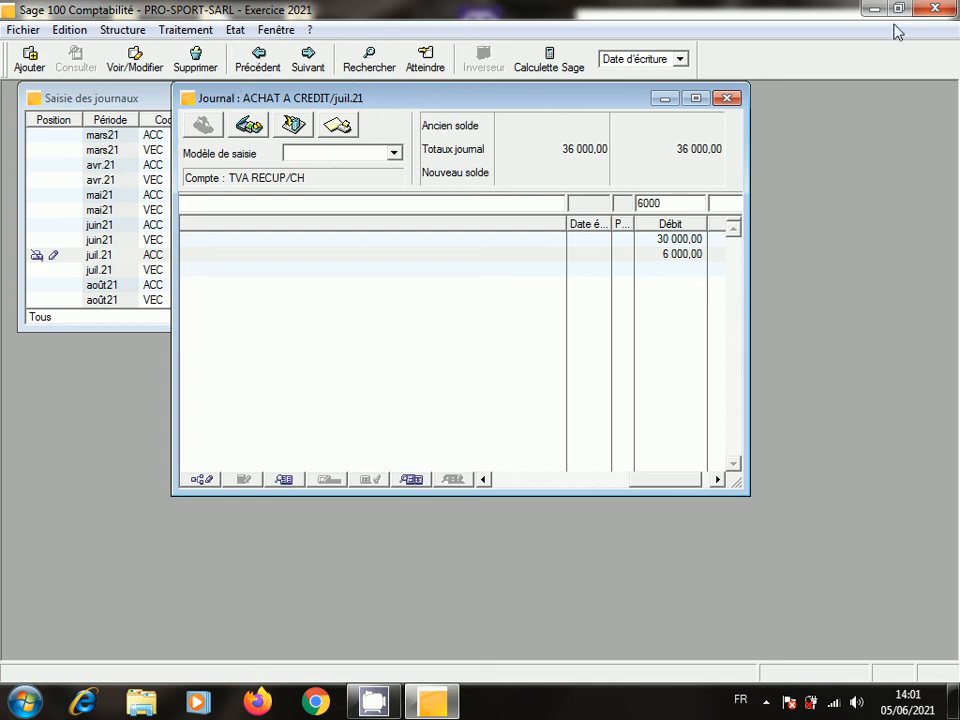
- Close the juil.21 ACHAT A CREDIT journal and browse the journal list from janv.21 to déc.21 VEC
click(727, 97)
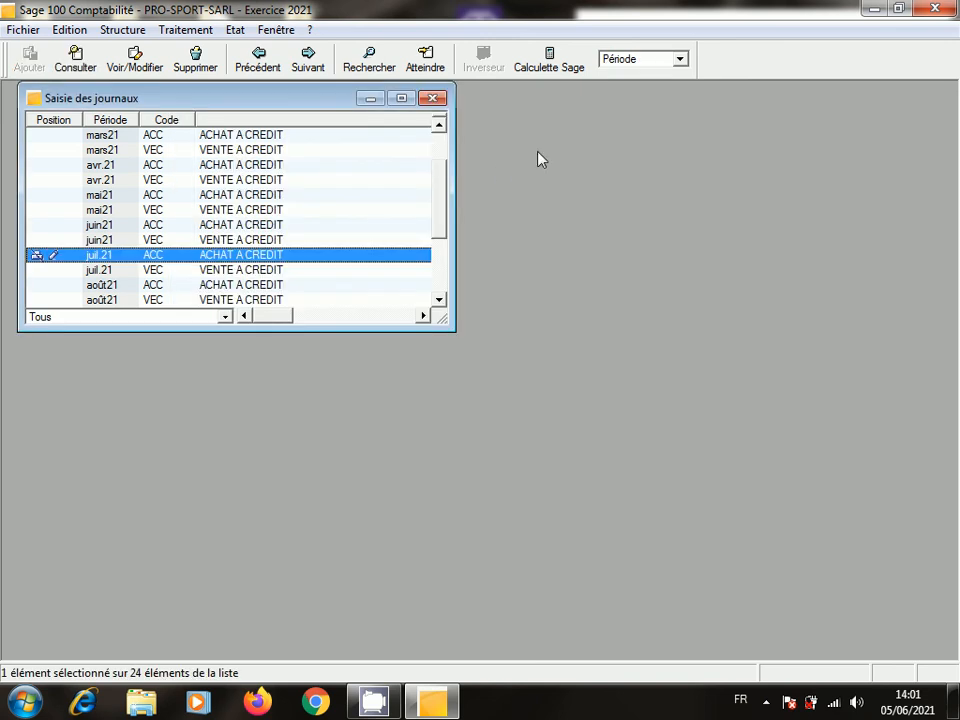
click(443, 138)
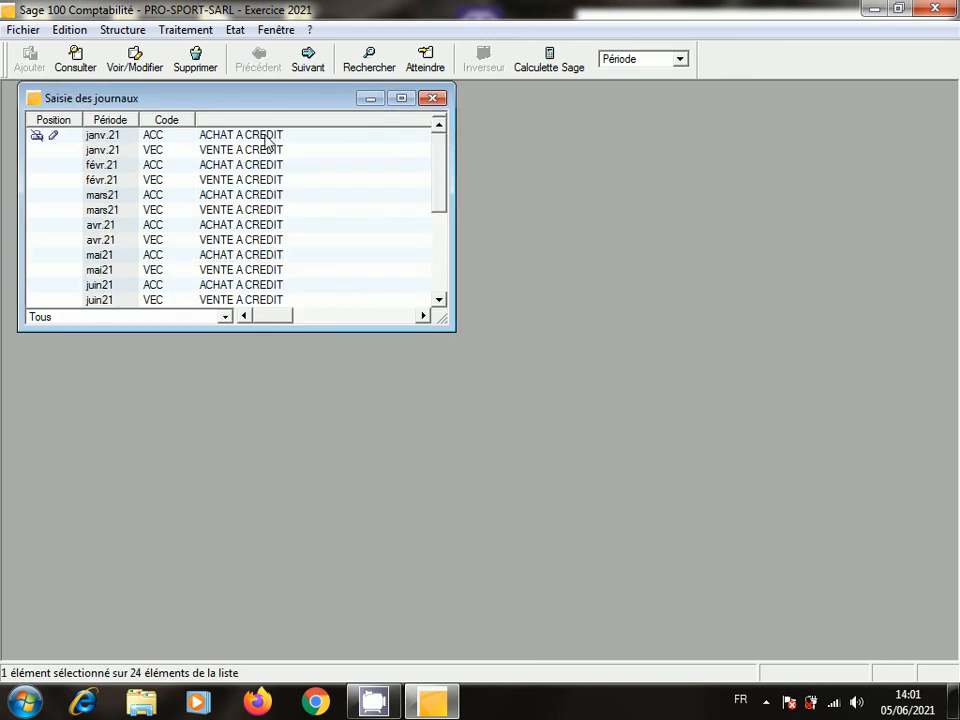
click(438, 285)
click(439, 272)
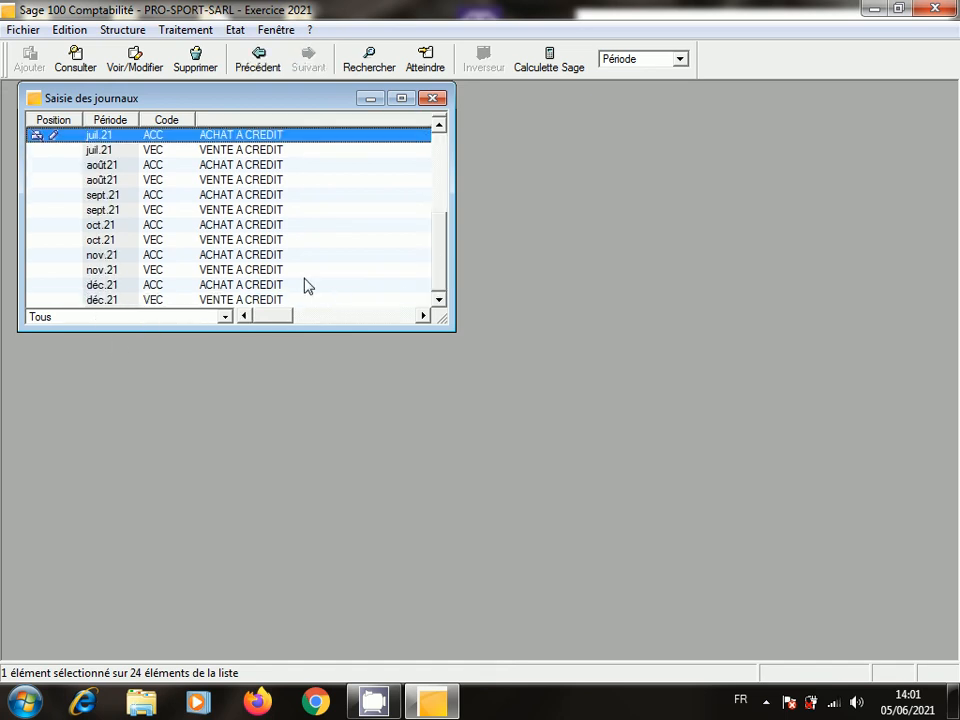
click(445, 166)
click(137, 136)
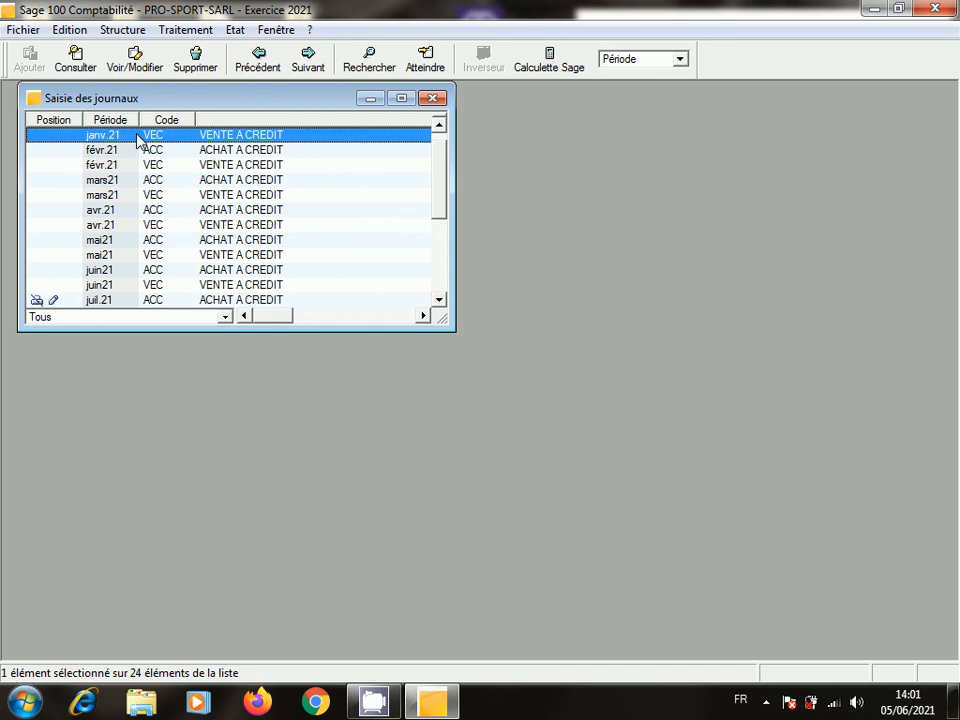
click(442, 285)
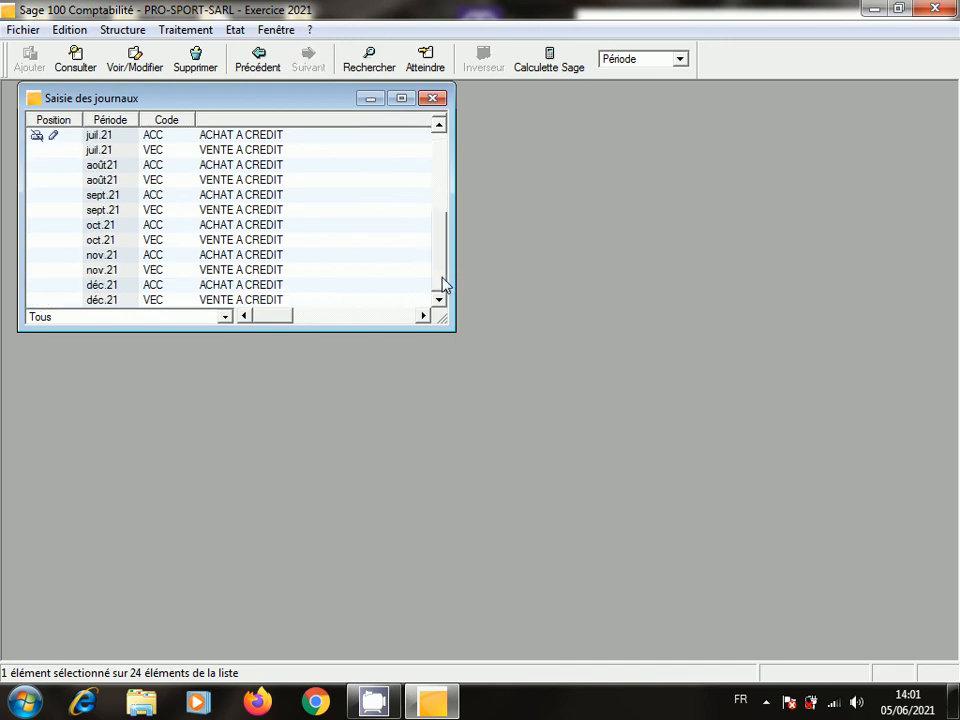
click(272, 300)
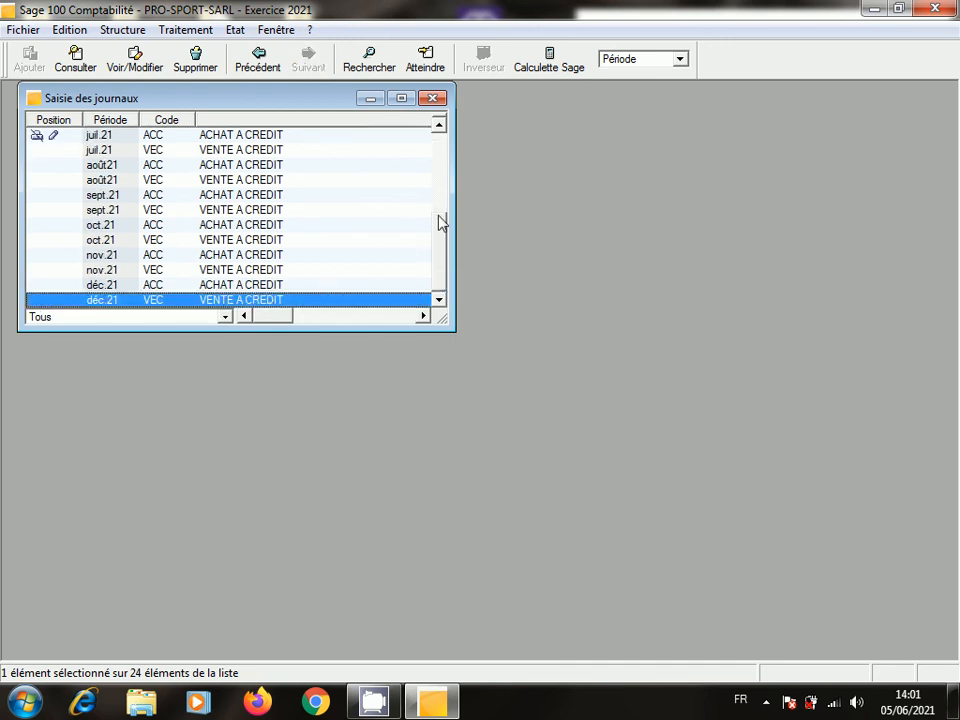